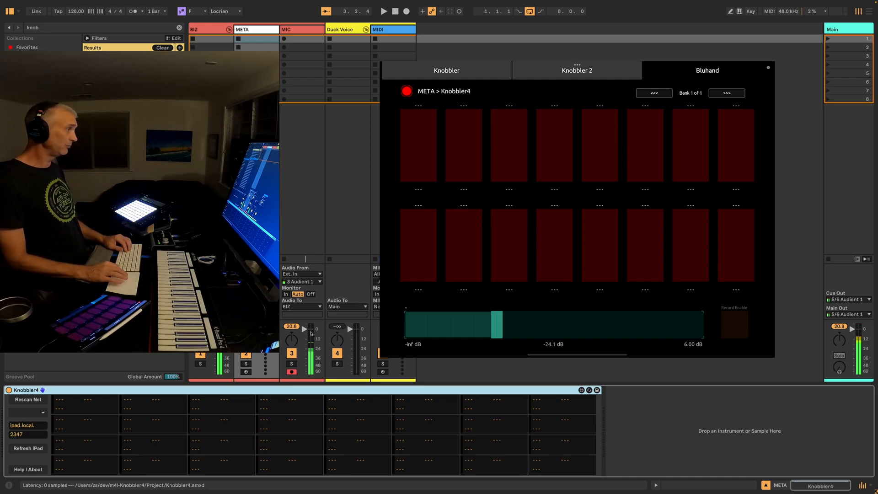
Select the MIC track's panning control and its volume fader to show each as the current parameter on the controller
left_click(295, 342)
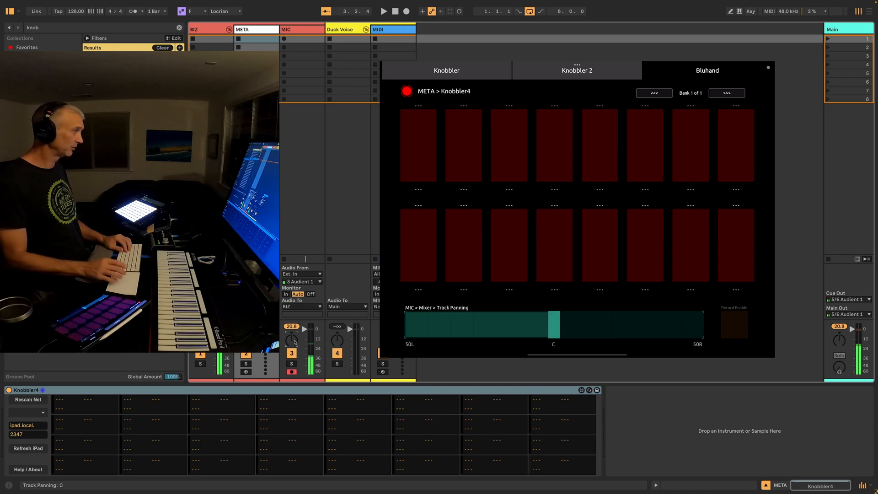
left_click(304, 328)
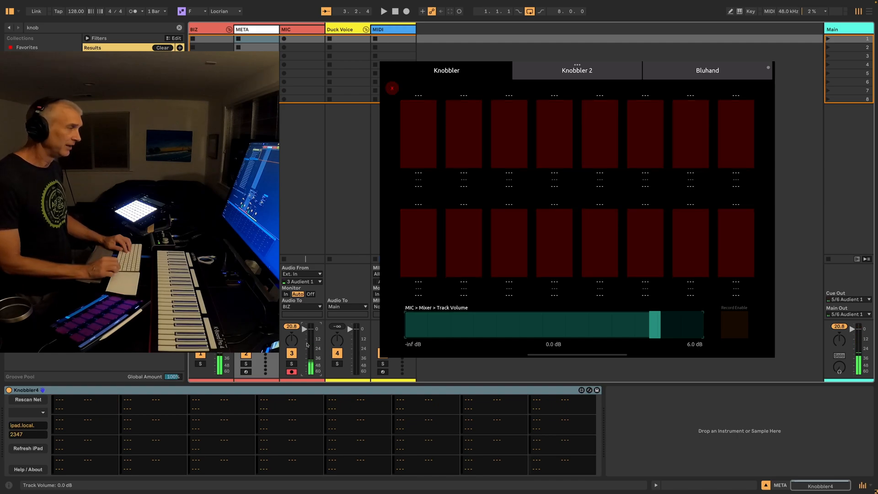
Select the MIDI track and set the song's scale to F#/Gb Minor
left_click(392, 30)
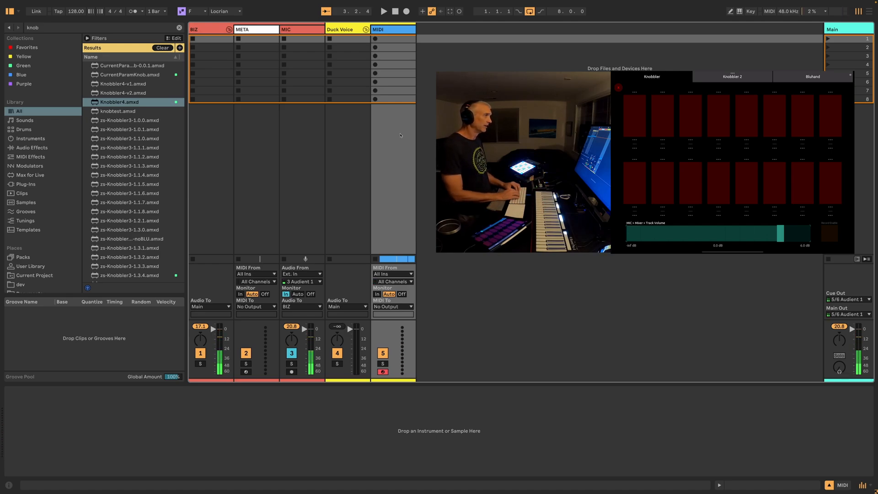
left_click(205, 11)
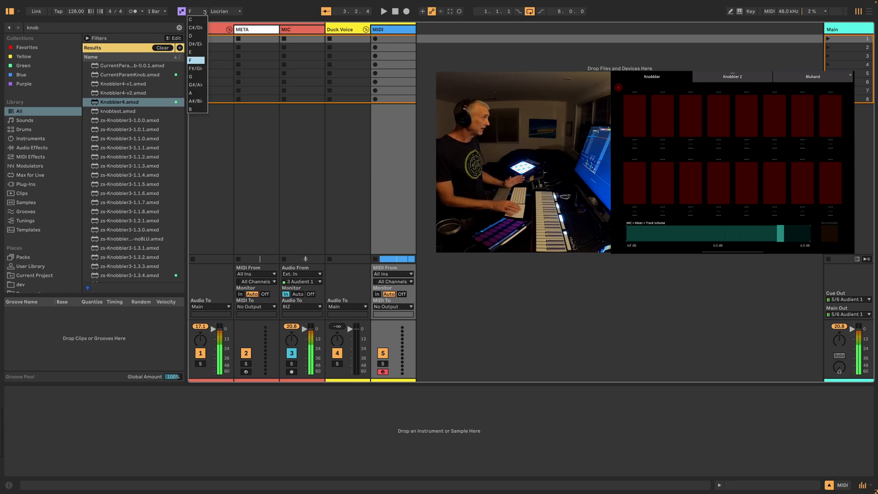
left_click(199, 67)
left_click(212, 11)
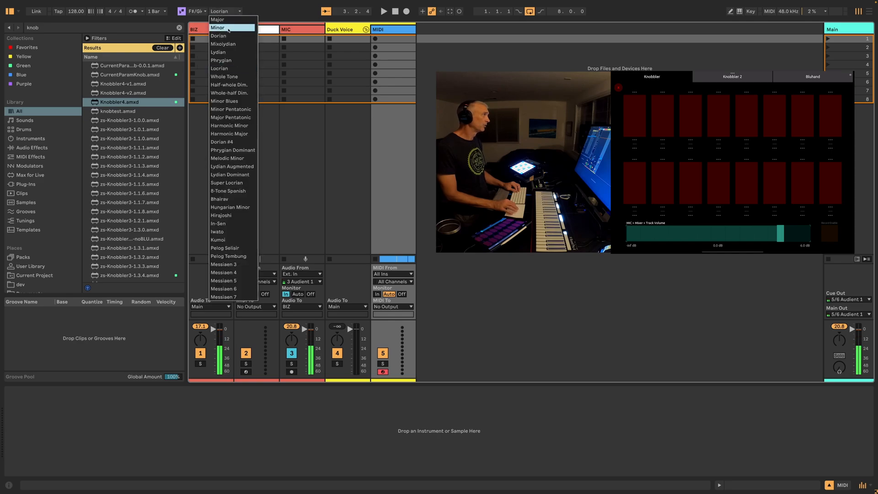
left_click(229, 28)
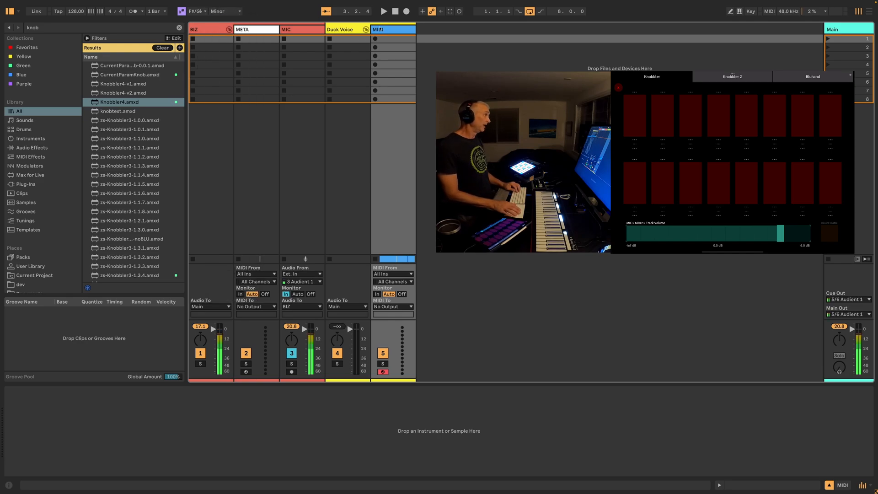
Search the library for "scale" and load the Scale device onto the MIDI track
key("super+f")
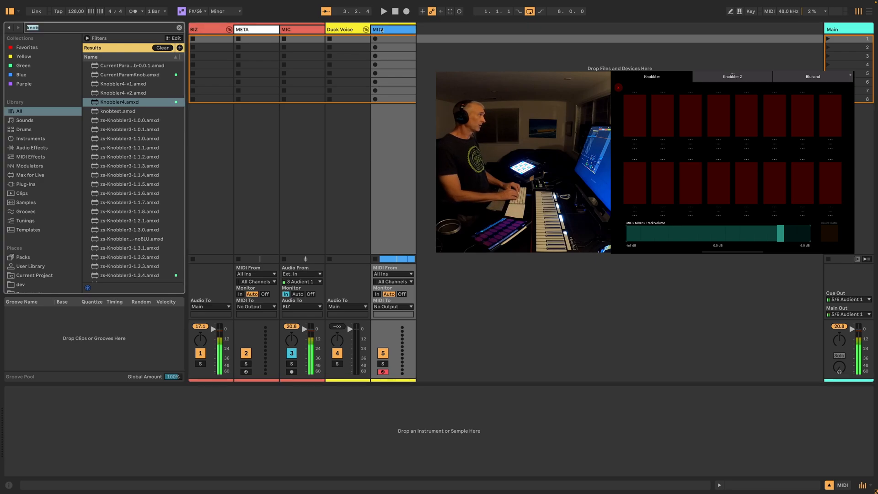
type("scale")
key("Down")
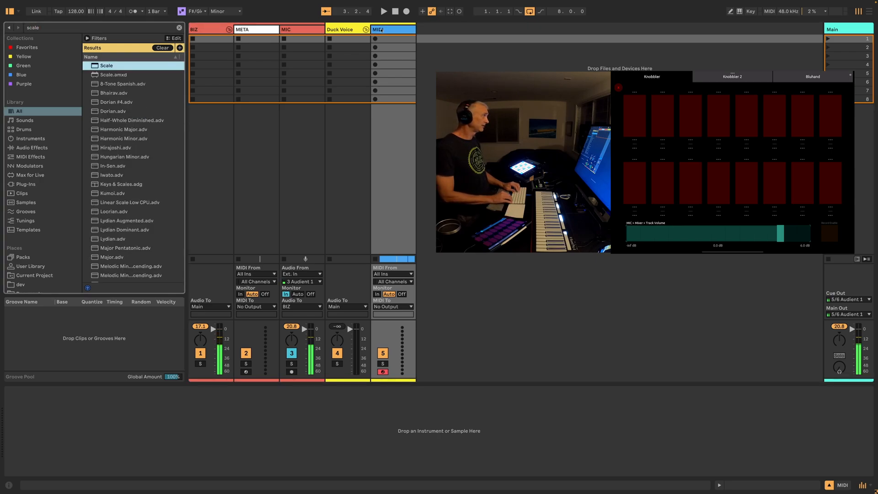
key("Return")
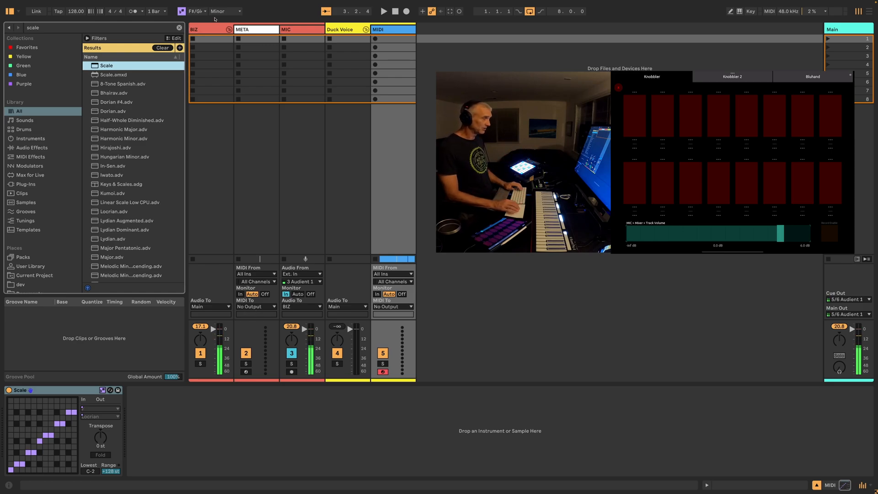
Insert a new MIDI track after the MIDI track, taking its input from MIDI, Post FX, with monitoring set to In
left_click(397, 29)
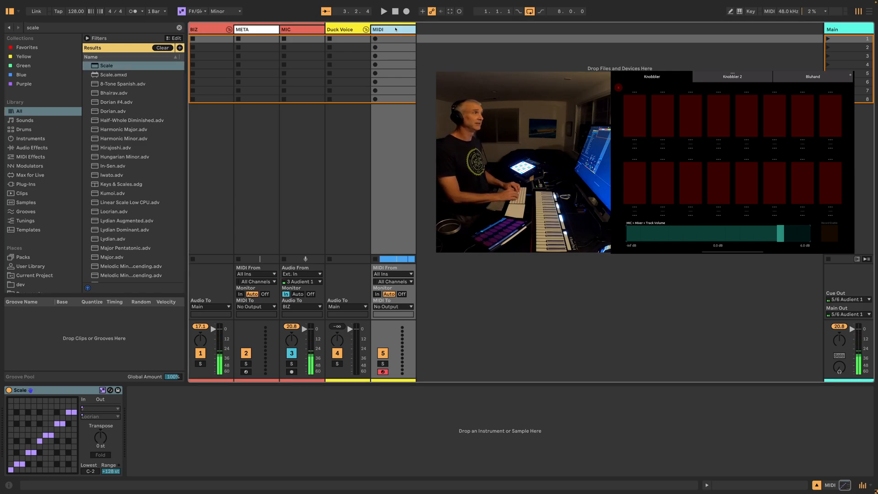
key("Down")
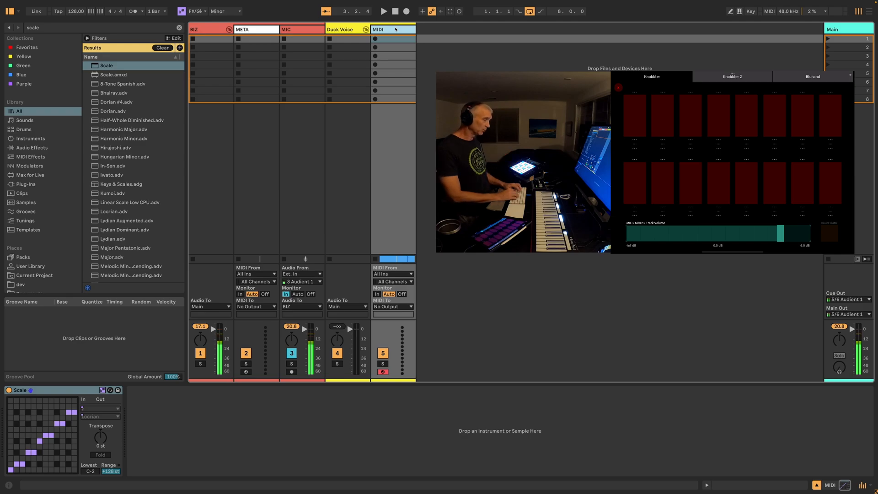
key("ctrl+shift+t")
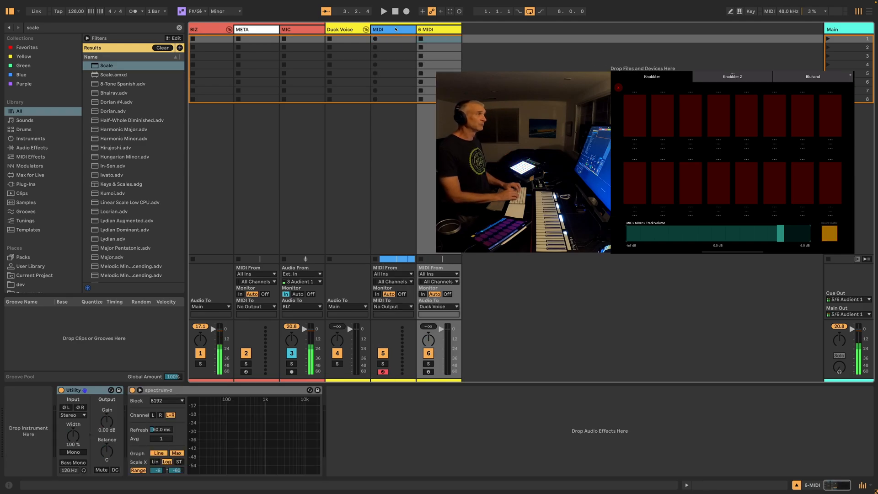
left_click(438, 274)
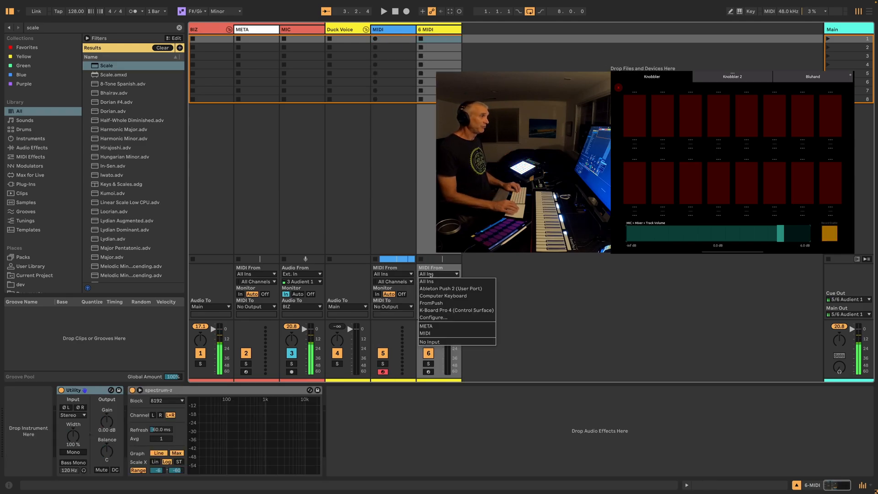
left_click(443, 334)
left_click(437, 281)
left_click(439, 297)
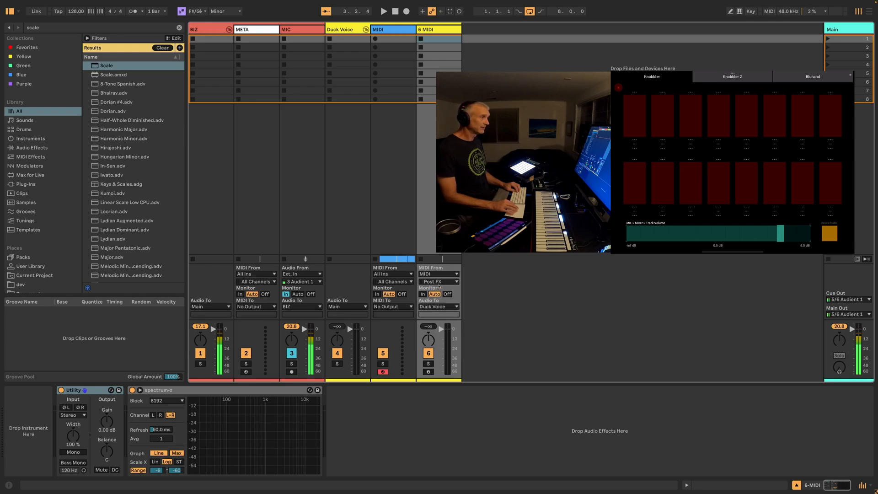
left_click(423, 294)
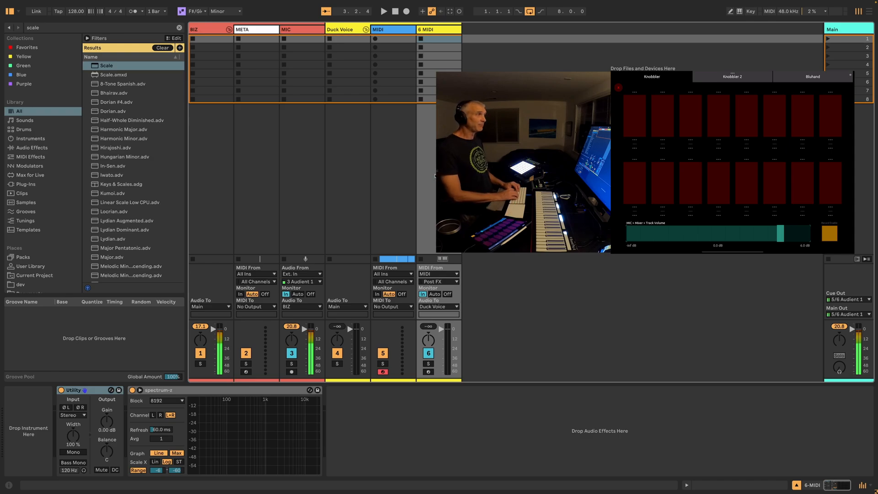
Search the library for "zs kick 2" and load the zs Kick-2.adg rack onto the new track
key("ctrl+f")
type("zs")
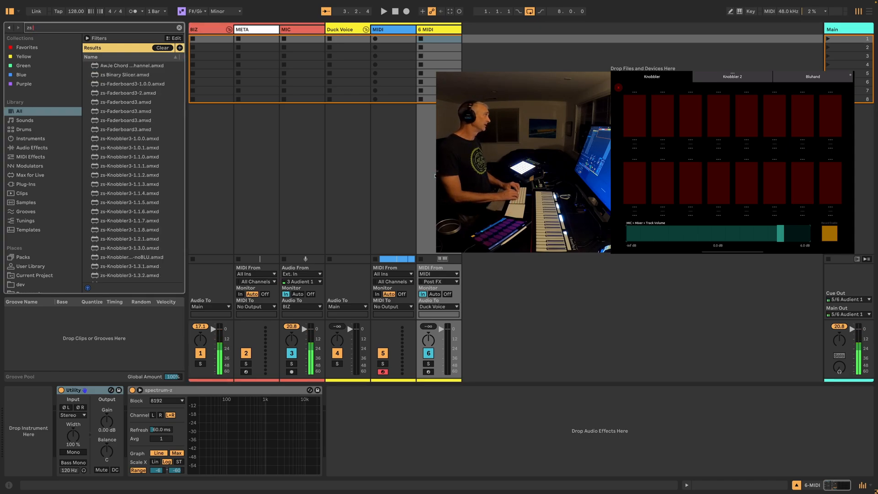
type(" kick 2")
key("Down")
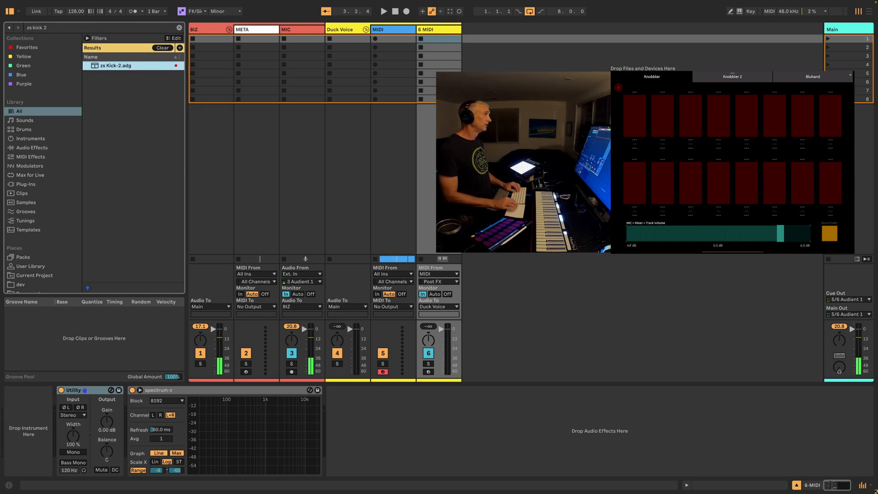
key("Return")
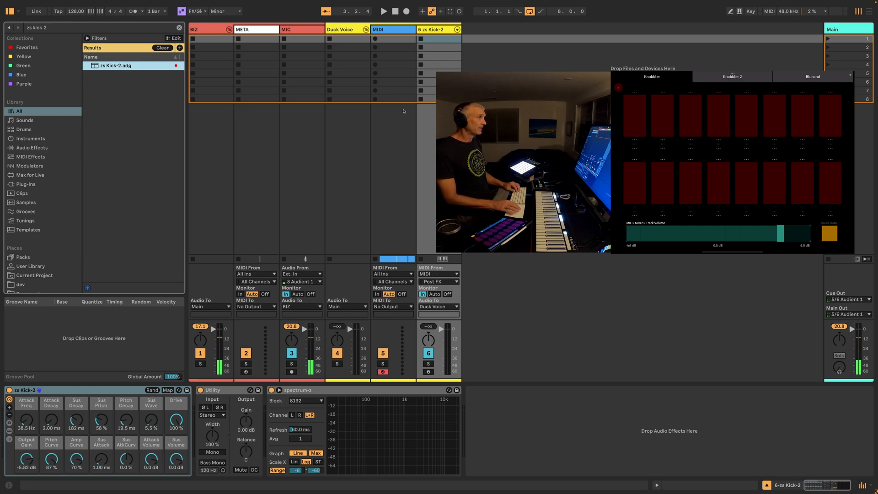
left_click(435, 32)
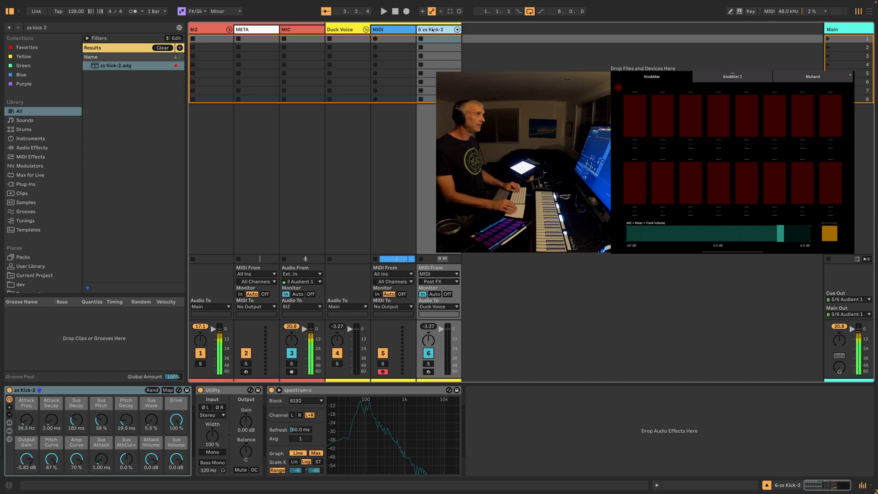
Create a clip in the MIDI track's first slot with one F#3 note from 1.1.1 to 1.4.4, and launch it
double_click(390, 41)
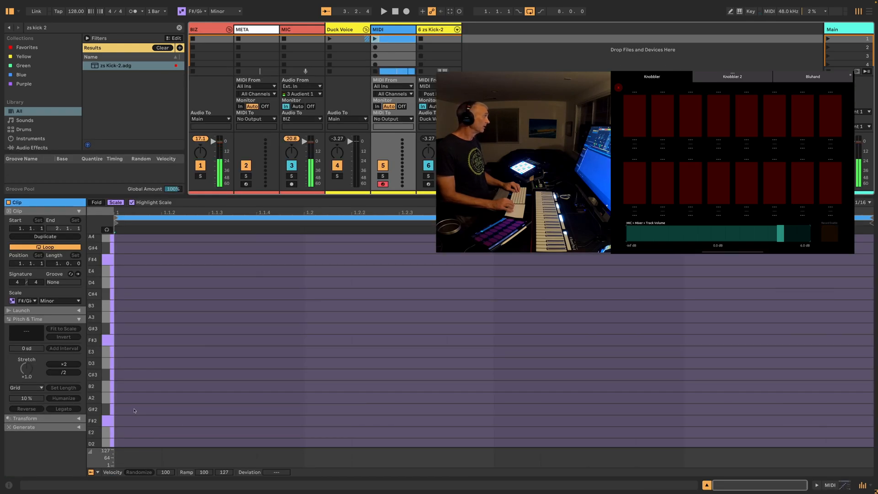
scroll(134, 403, "down", 1)
double_click(159, 338)
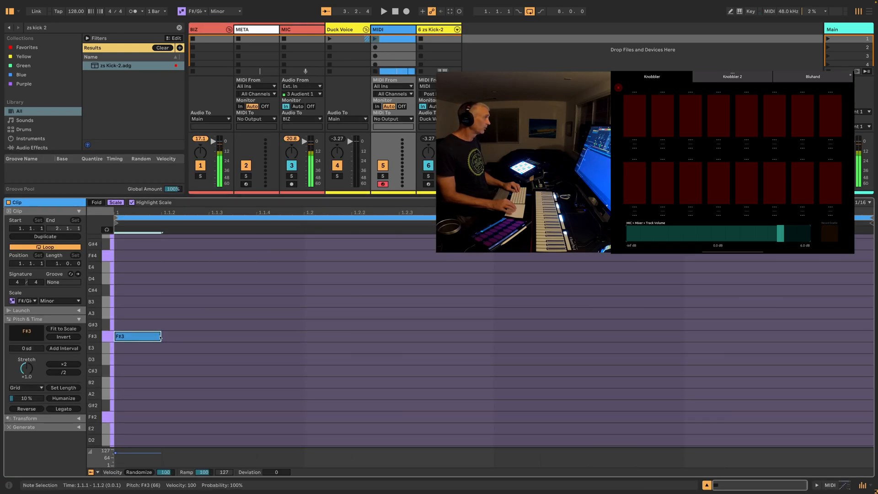
left_click_drag(160, 336, 827, 282)
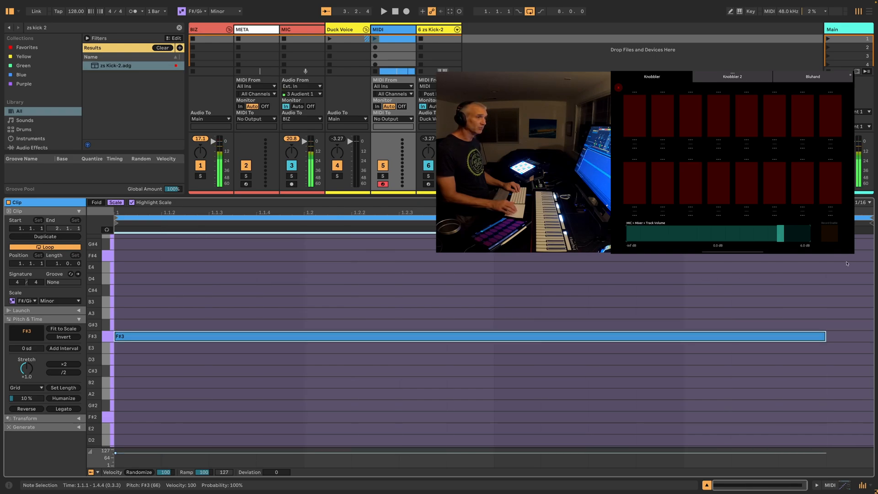
left_click(375, 39)
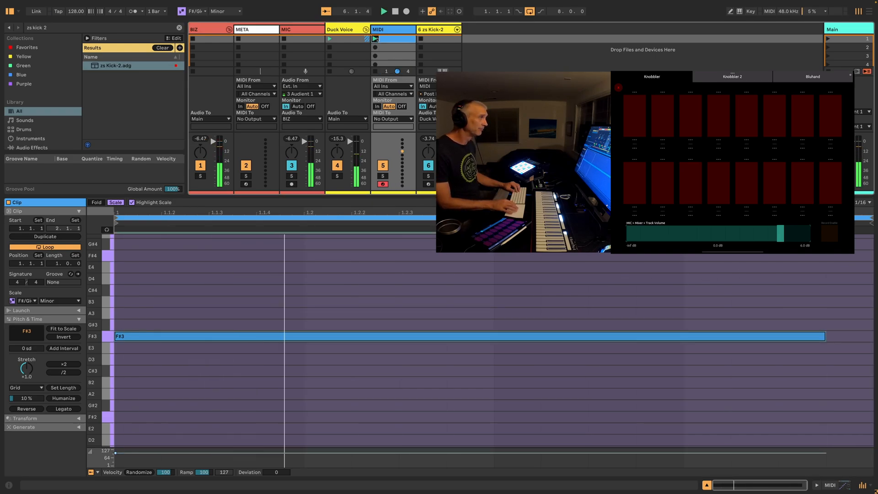
Show the zs Kick-2 track's devices and load the Pitch device in front of the kick rack
left_click(442, 29)
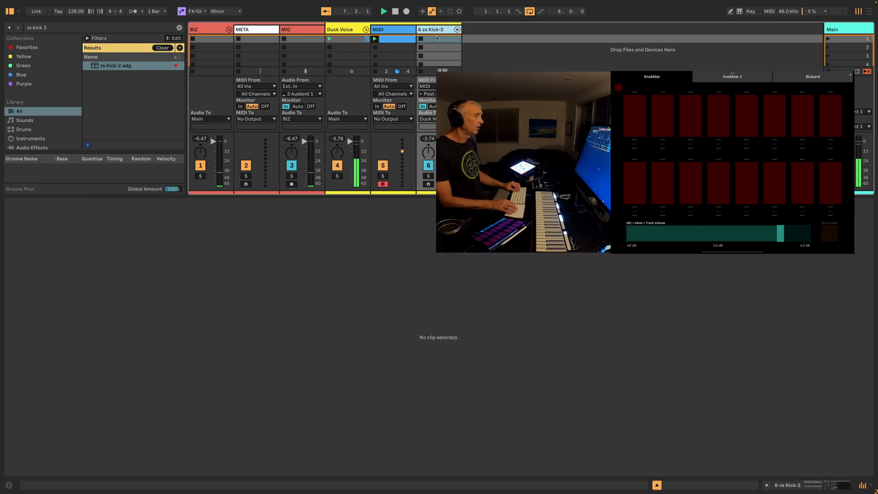
key("shift+Tab")
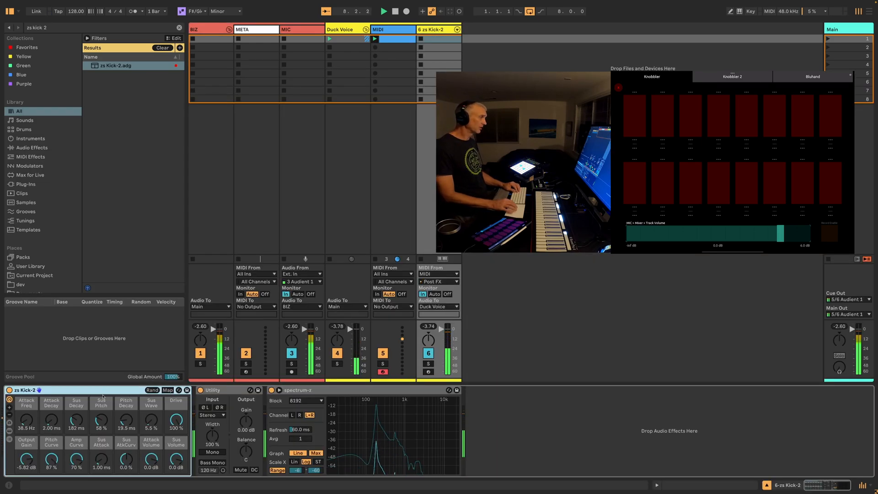
key("ctrl+f")
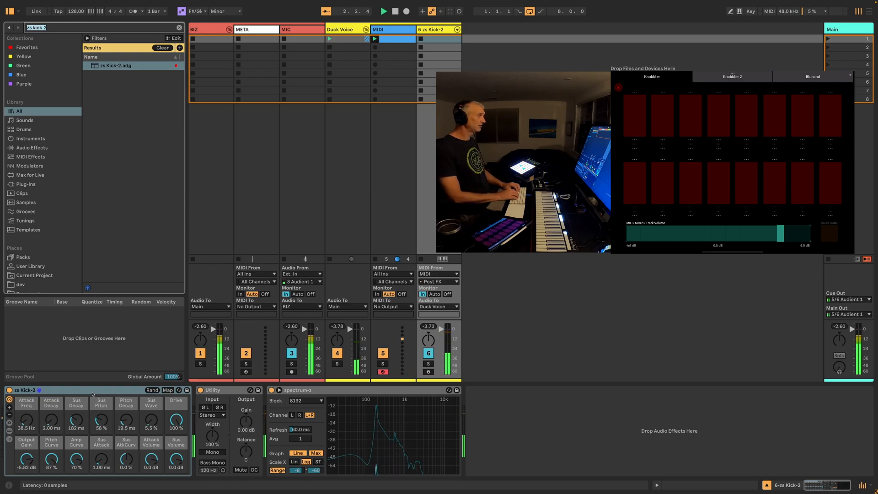
type("pit")
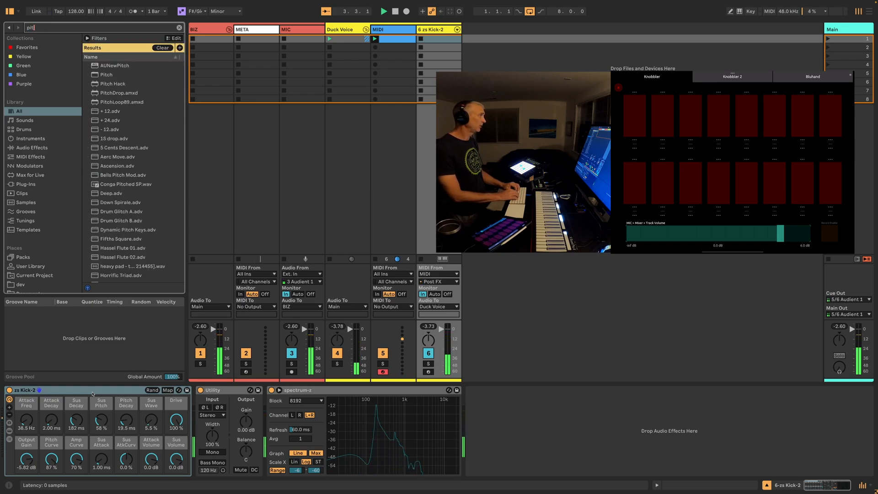
key("Down")
key("Down")
key("Return")
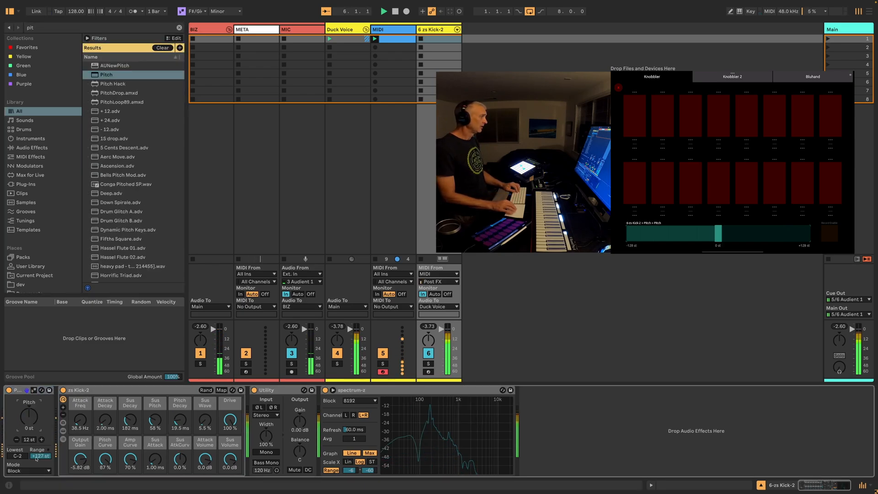
Set the Pitch device's lowest note to F#0
left_click(18, 456)
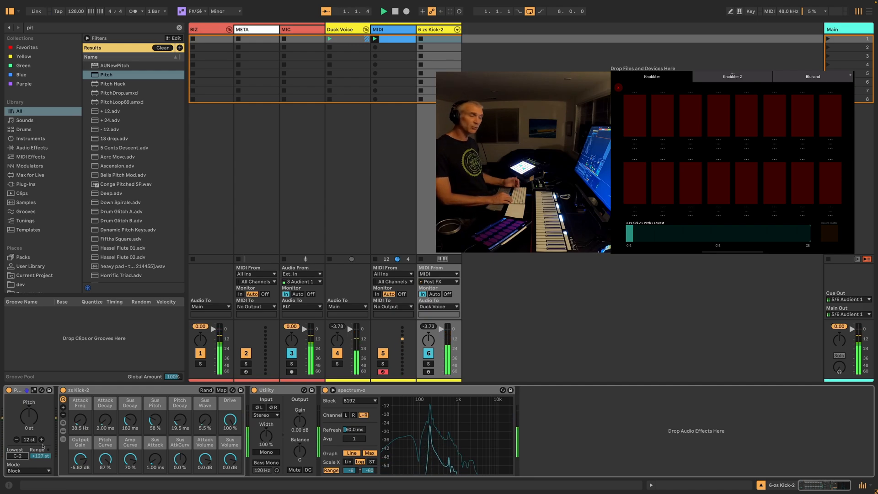
key("shift+Up")
key("shift+Up")
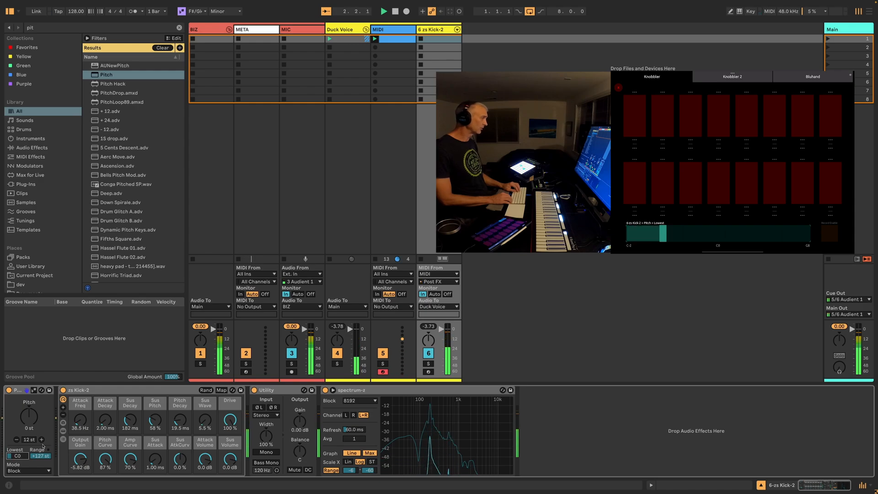
key("Up")
key("Up")
key("Up")
key("Up")
key("Up")
key("Up")
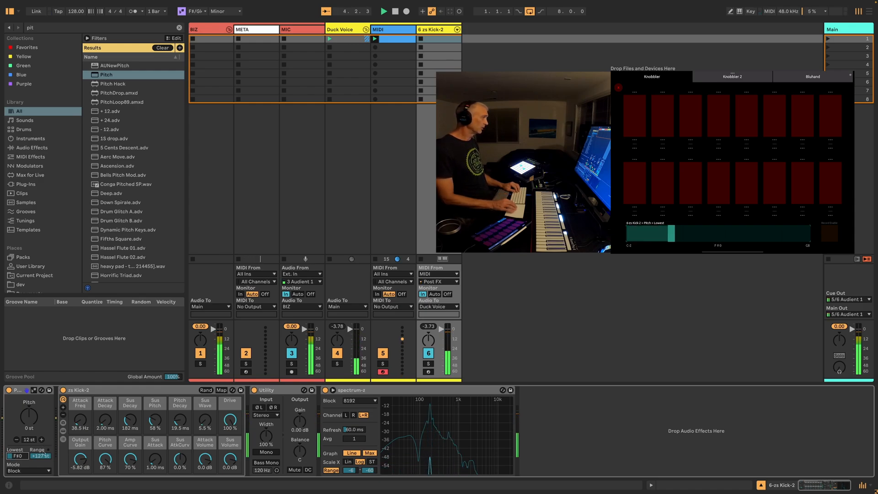
Set the Pitch device's range to 0 st and its mode to Fold
left_click(41, 456)
left_click(27, 470)
left_click(23, 456)
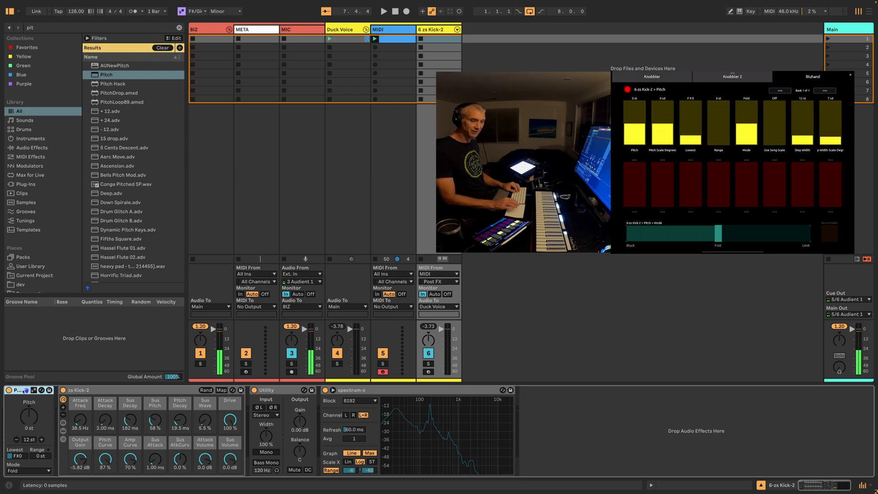
Select the zs Kick-2 rack and rename its Attack Freq macro to "ATK Freq"
left_click(94, 392)
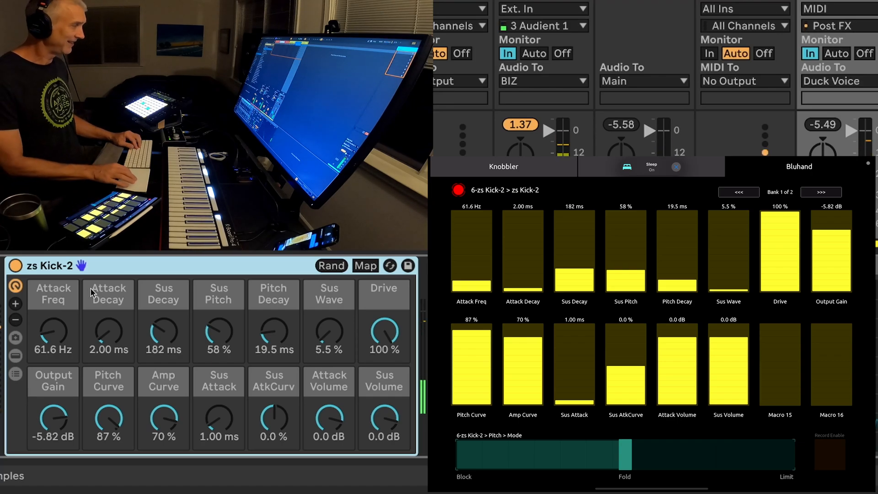
left_click(52, 295)
key("super+r")
key("Left")
key("shift+Right")
key("shift+Right")
type("ATK")
key("Return")
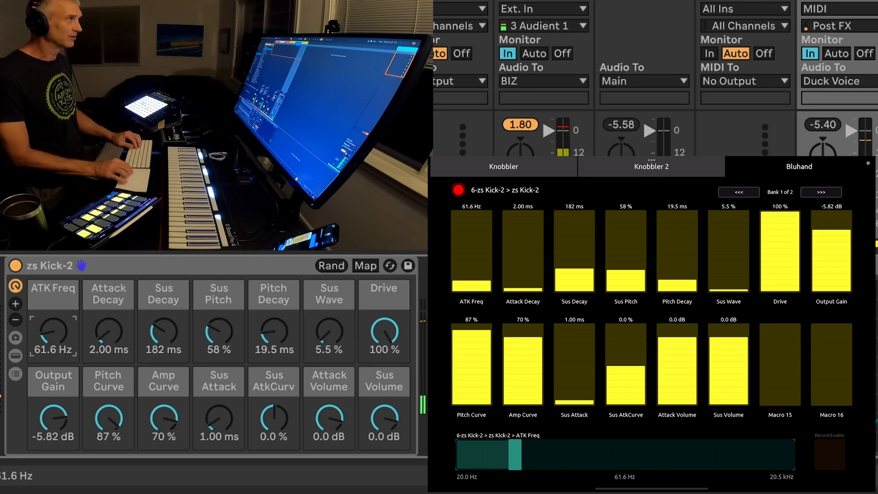
right_click(302, 44)
left_click(281, 79)
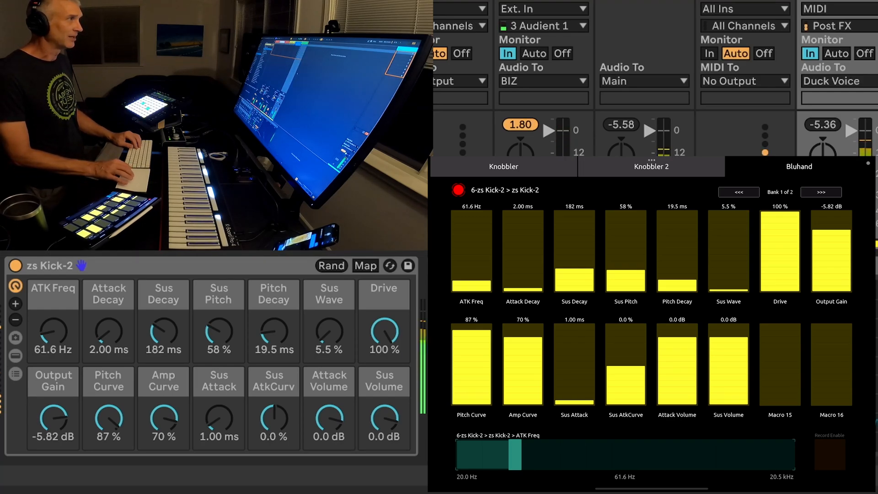
Load the fractalNoteEcho device in front of the zs Kick-2 rack, found by searching for "frac"
left_click(162, 267)
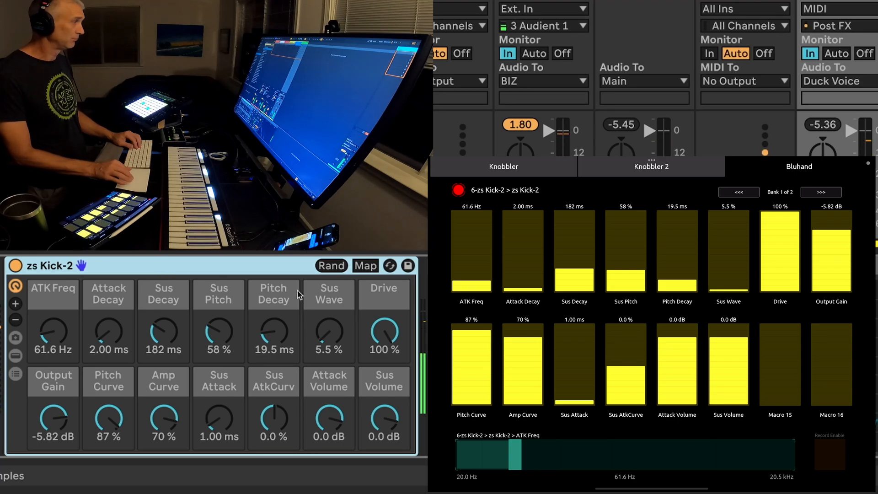
left_click(281, 266)
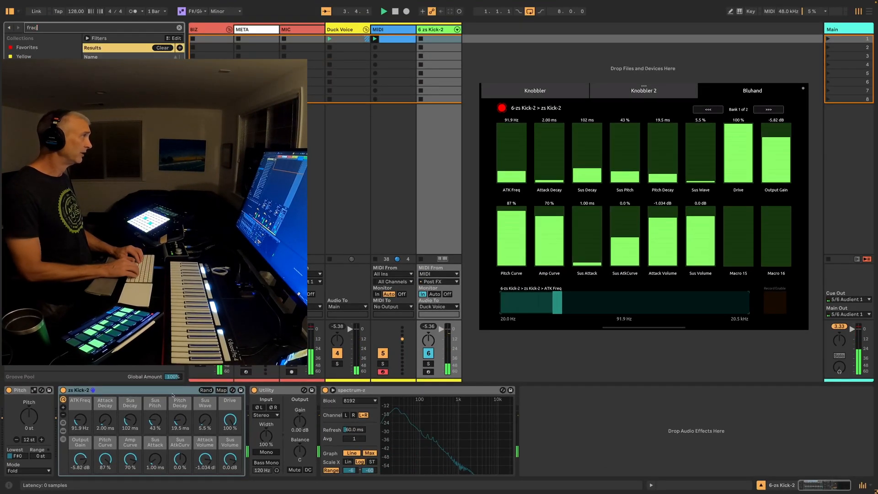
key("Return")
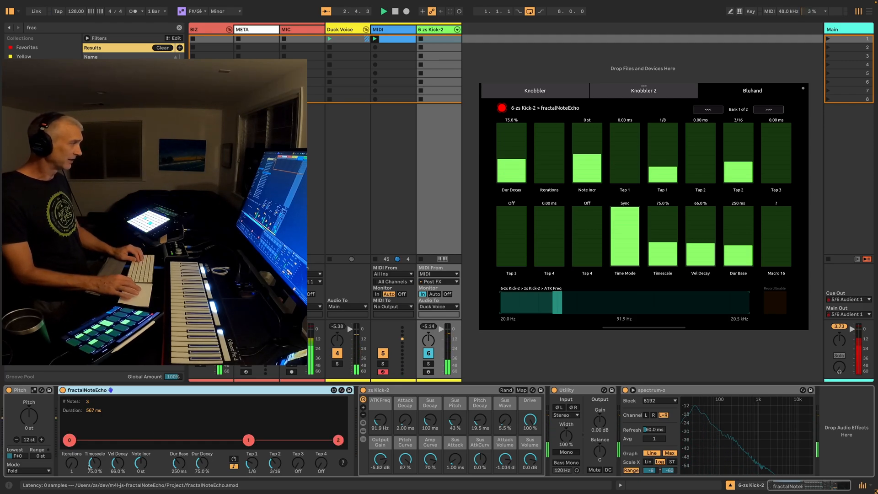
Set fractalNoteEcho's Iterations to 2 and its Timescale to 100 %
left_click(72, 465)
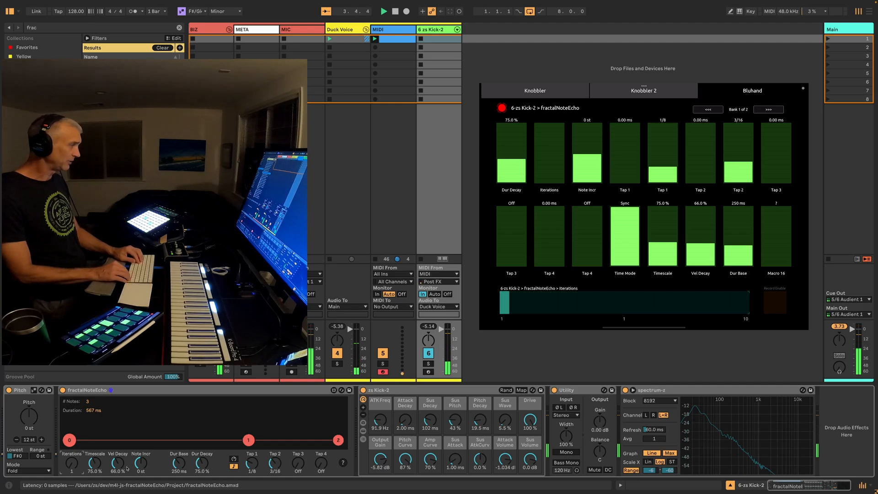
key("Up")
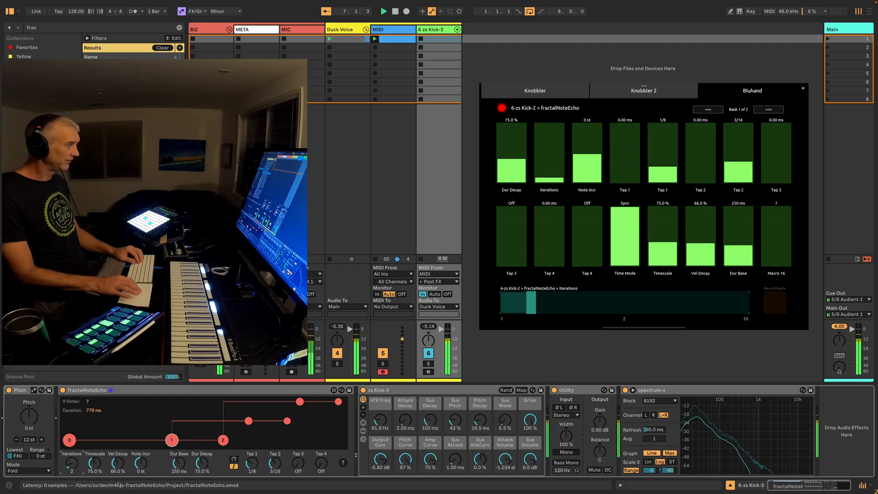
left_click(95, 464)
type("100")
key("Return")
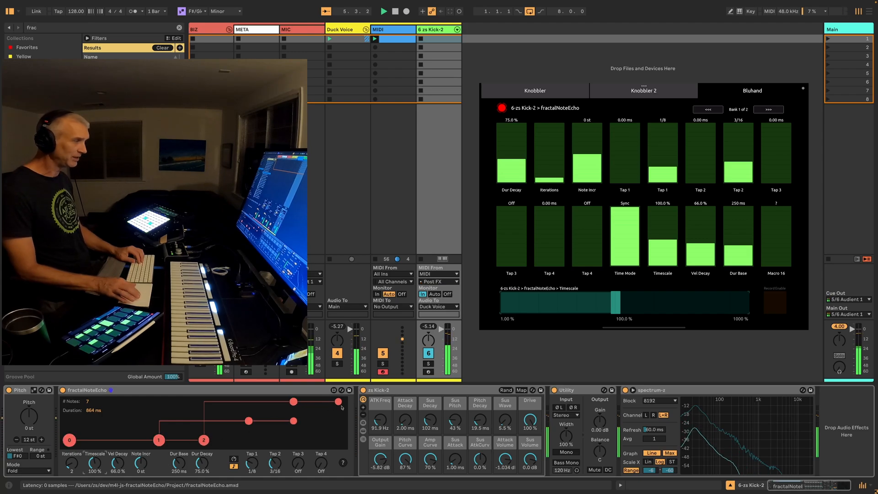
Set fractalNoteEcho's Note Incr to +12 st and select the device
left_click(141, 464)
type("12")
key("Return")
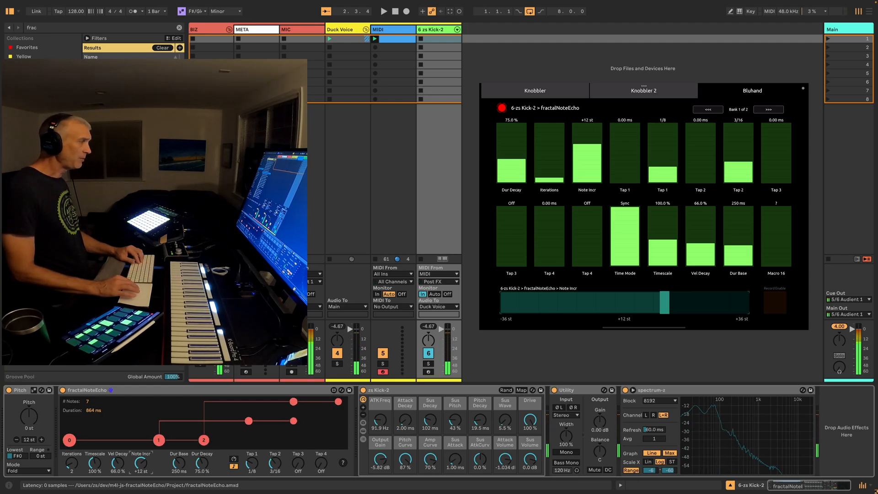
left_click(145, 389)
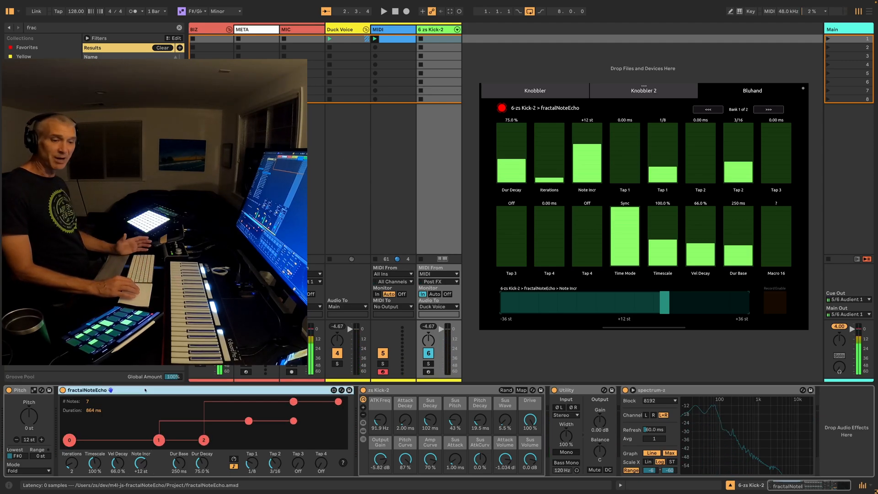
Compare fractalNoteEcho's Iterations at 1 and 2, then leave the parameter at 1
left_click_drag(66, 467, 66, 476)
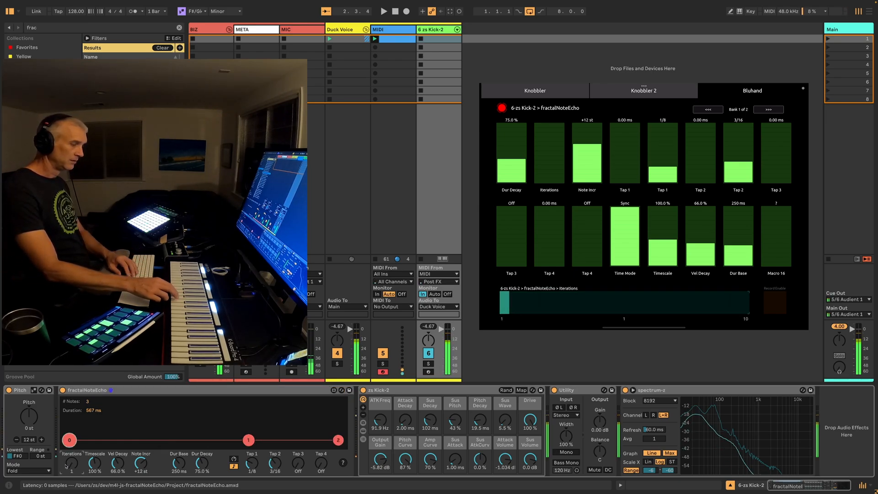
key("Up")
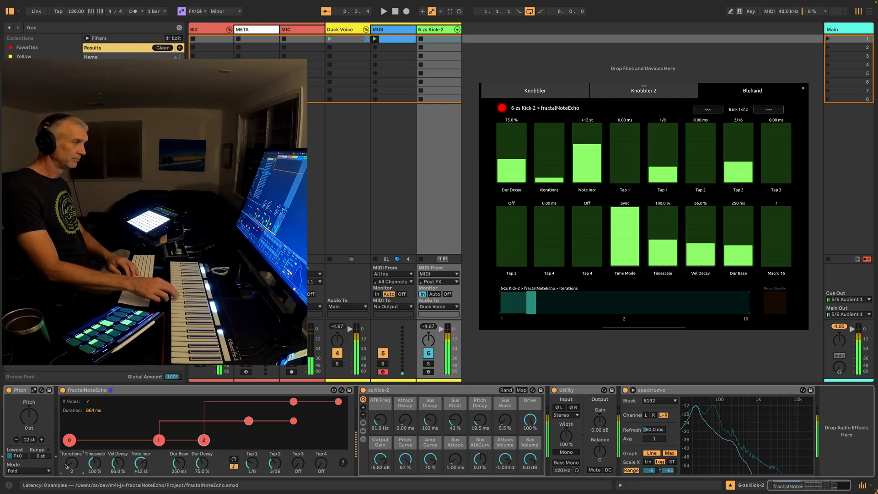
key("Down")
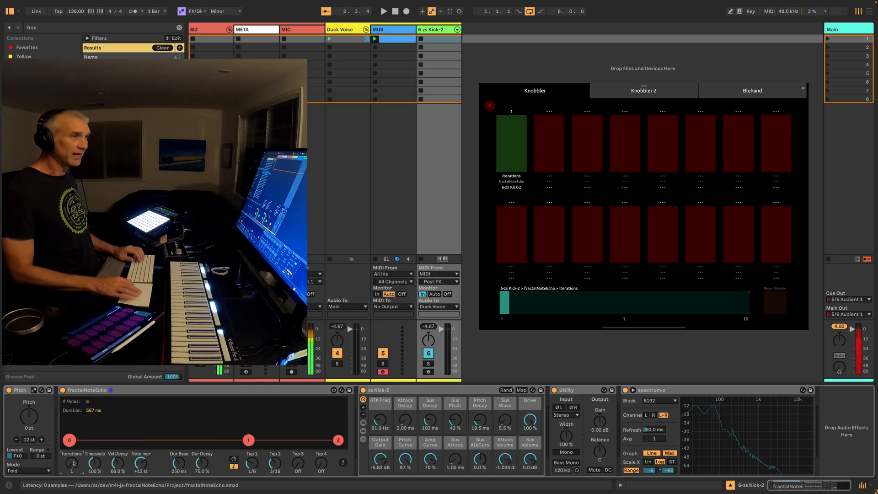
Show the META track's Knobbler4 device and set the maximum of its Iterations mapping to 20 %
left_click(356, 29)
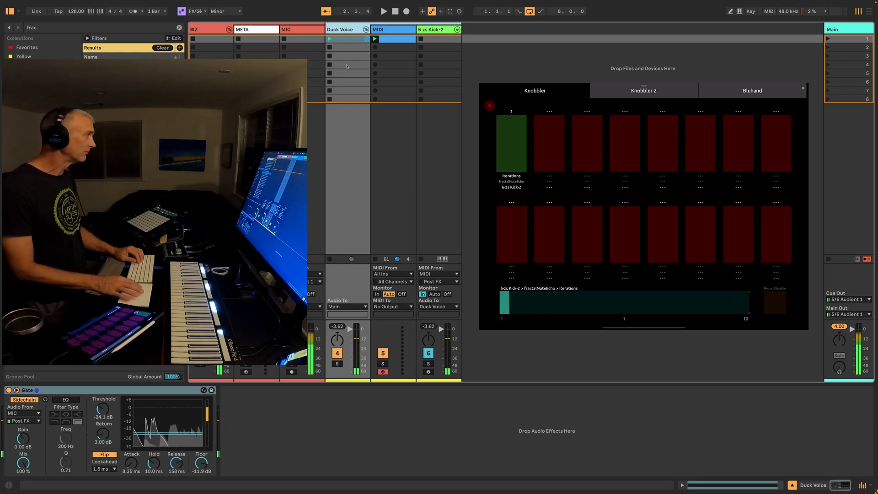
left_click(244, 30)
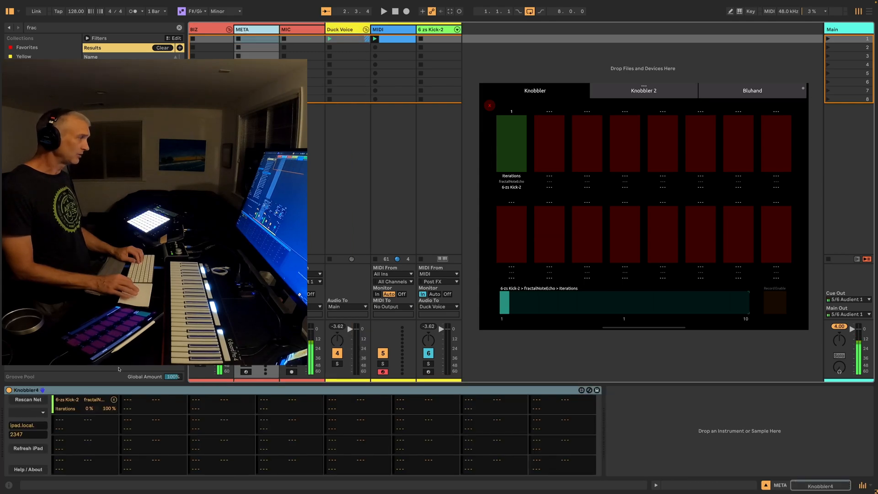
left_click(109, 410)
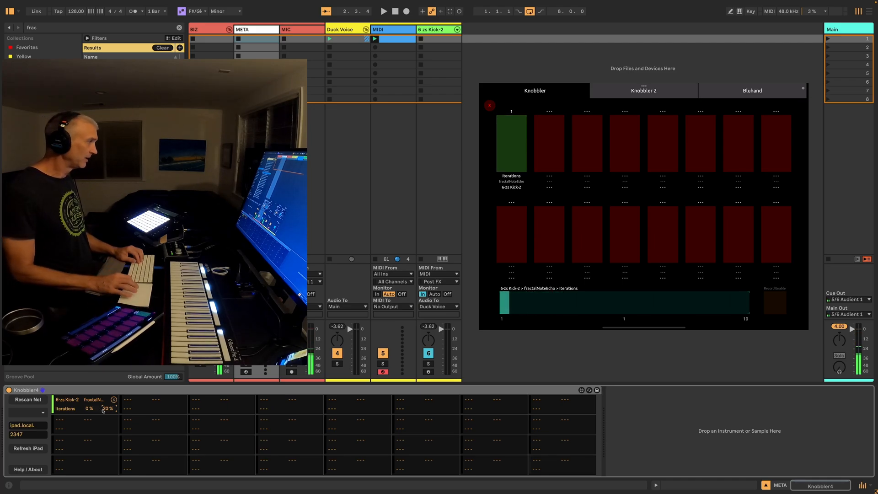
Assign the computer key K to select the zs Kick-2 rack on the kick track
left_click(430, 29)
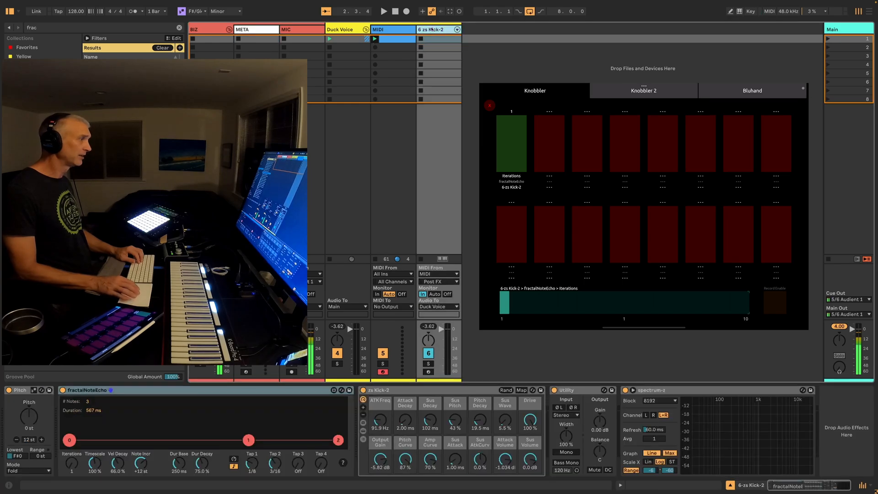
left_click(405, 393)
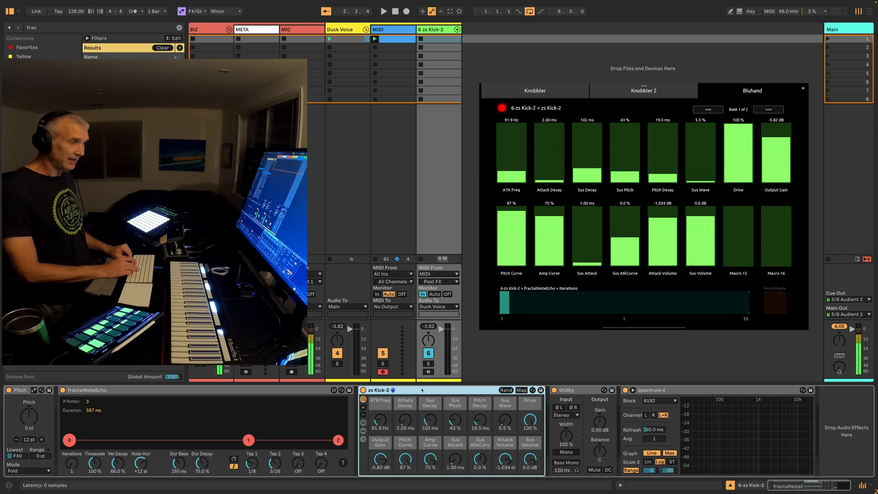
key("super+k")
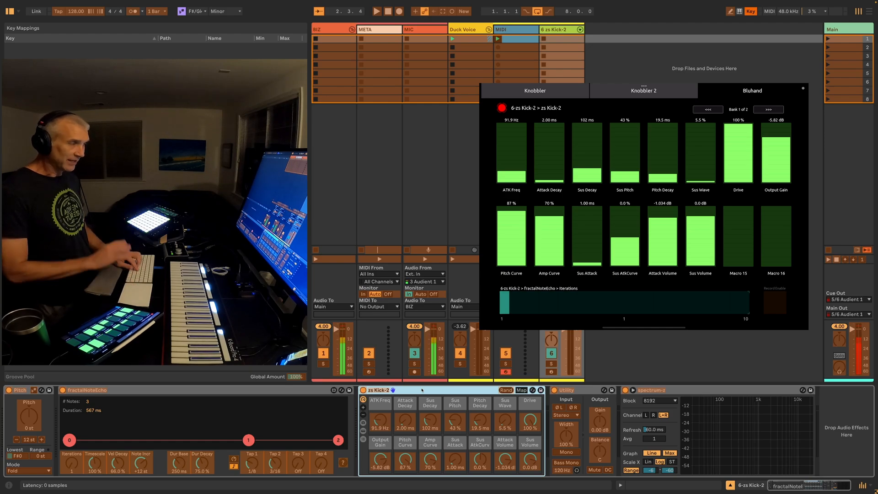
left_click(388, 390)
key("k")
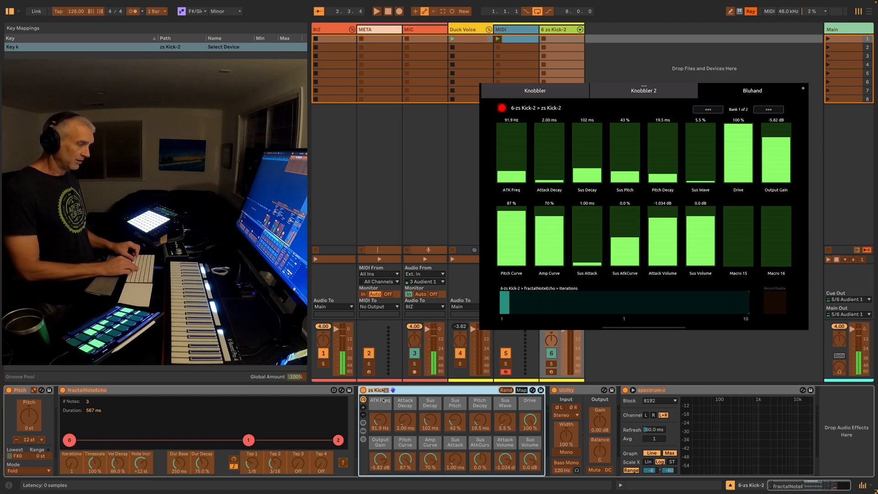
key("super+k")
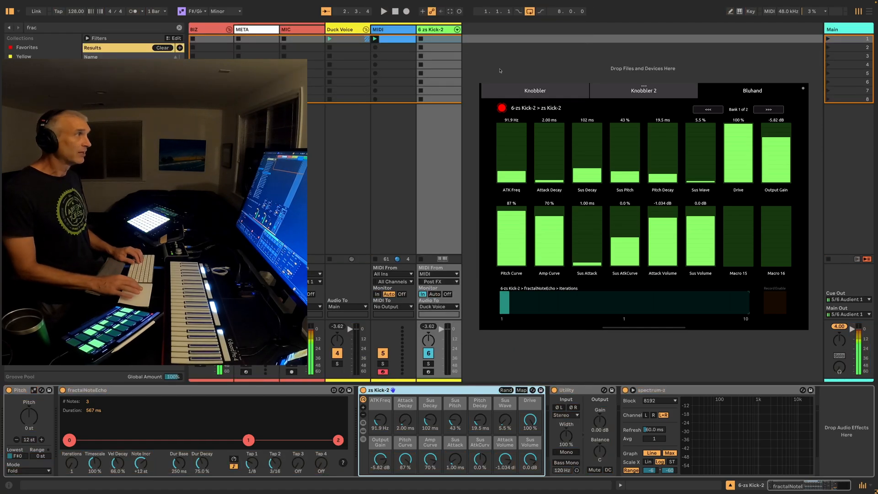
Go from the MIDI track back to the zs Kick-2 track and launch the MIDI track's first clip
left_click(388, 31)
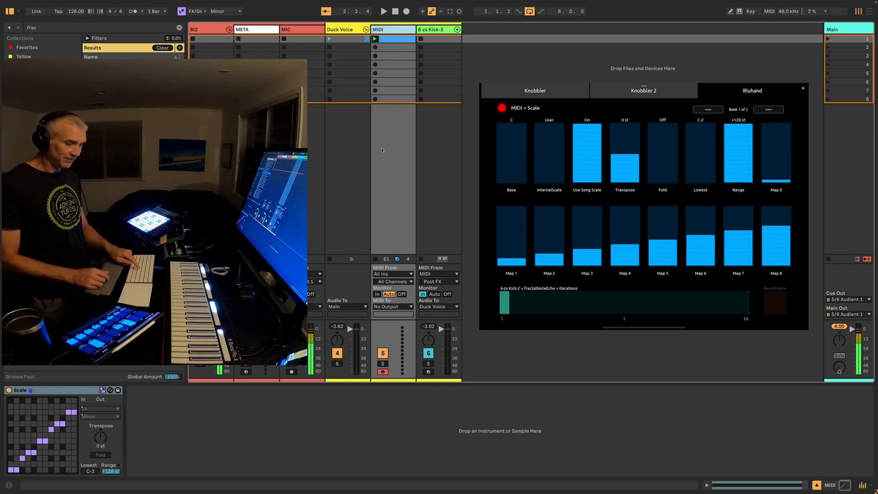
key("Right")
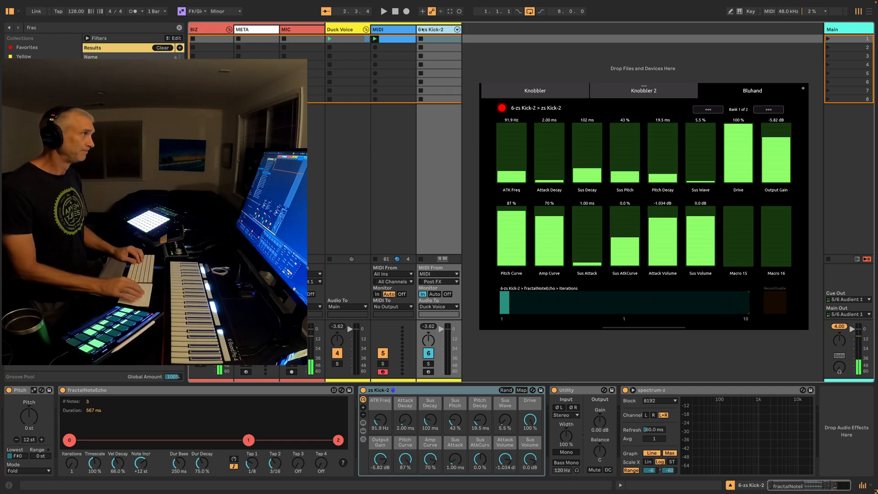
left_click(375, 39)
left_click(430, 31)
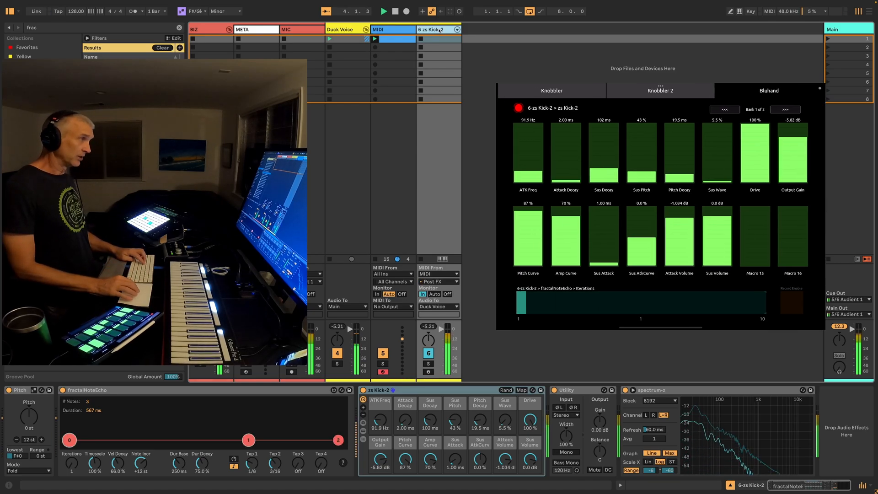
Add a MIDI track that receives MIDI from the MIDI track Post FX, with its monitoring set to In
key("ctrl+shift+t")
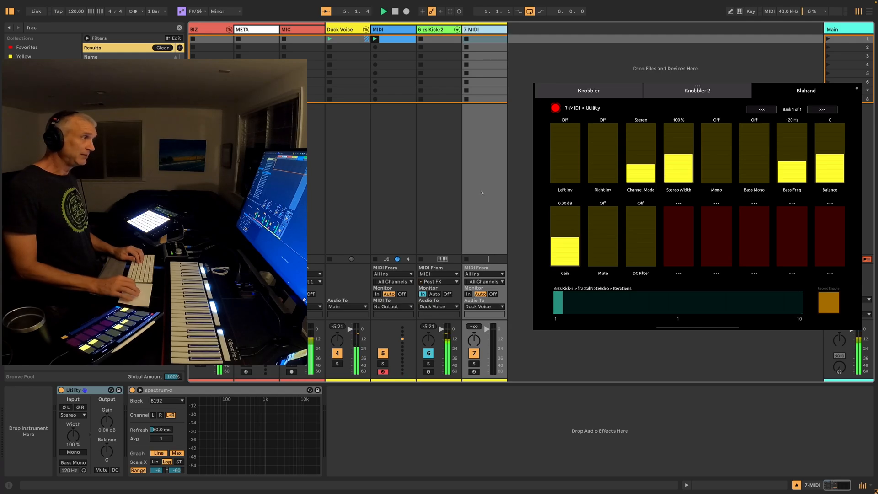
left_click(480, 274)
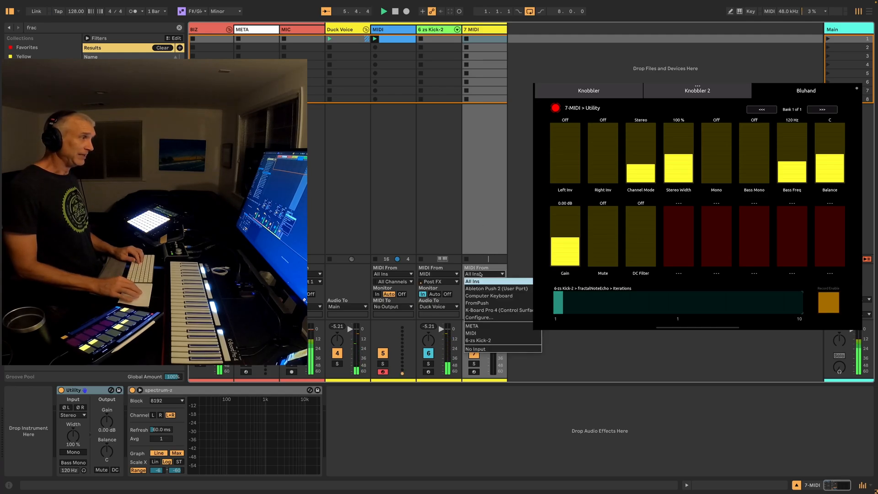
left_click(486, 333)
left_click(483, 282)
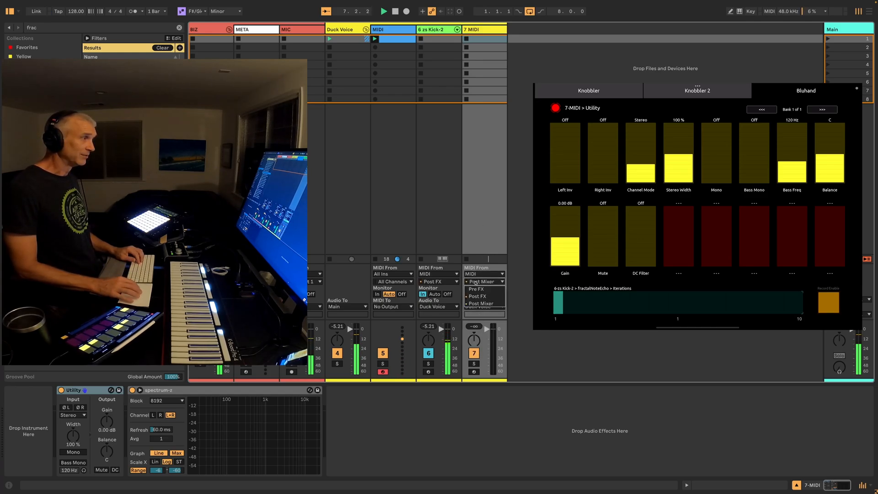
left_click(478, 296)
left_click(469, 295)
Place a copy of the new MIDI track directly before the zs Kick-2 track
left_click(485, 31)
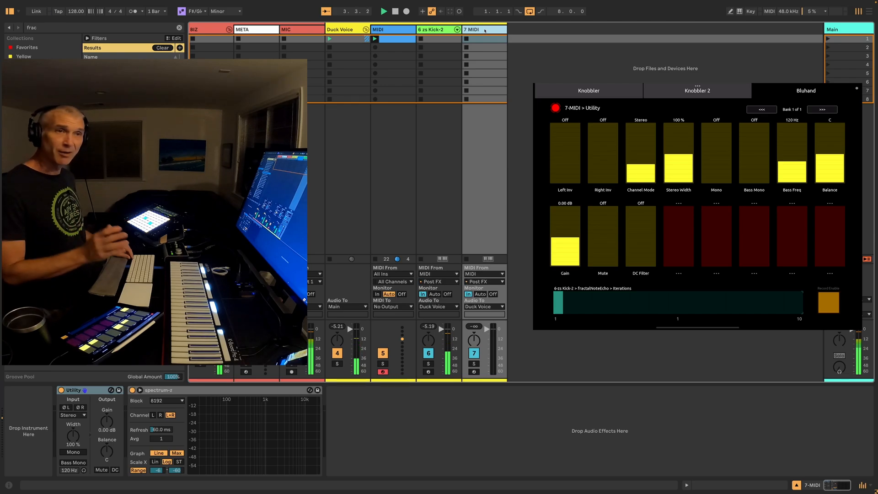
left_click(437, 32)
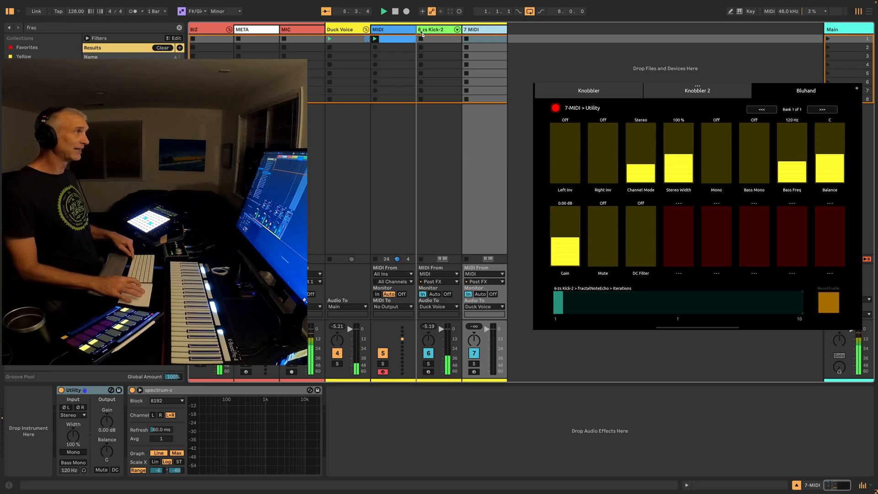
left_click_drag(421, 32, 422, 31)
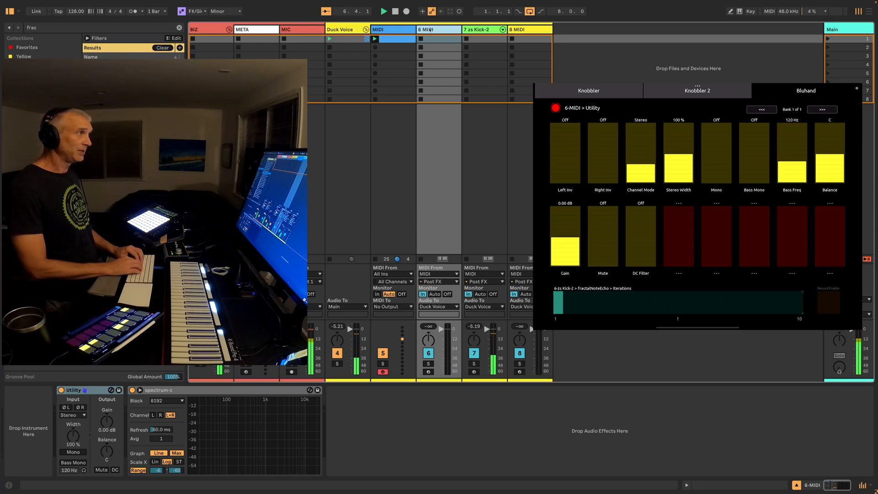
Rename the copied MIDI track as TEMPLATE
key("super+r")
type("TR")
type("E")
key("BackSpace")
key("BackSpace")
type("EMPLA")
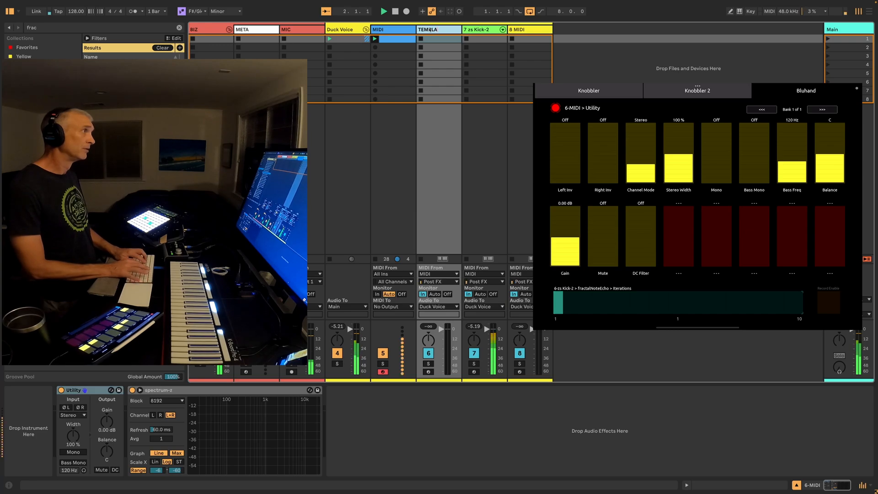
type("TE")
key("Return")
Search for "piano", load Cracked Piano onto the last MIDI track, and collapse the instrument's expanded view
left_click(523, 30)
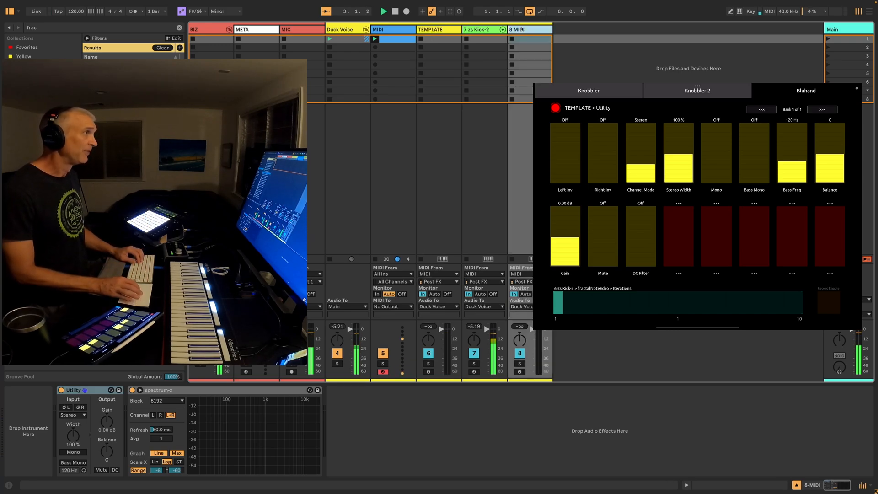
left_click(432, 30)
left_click(527, 30)
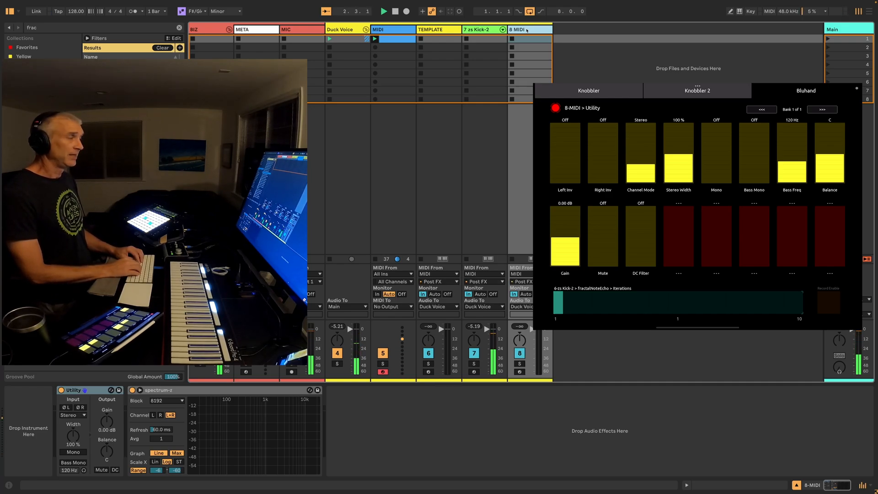
key("ctrl+f")
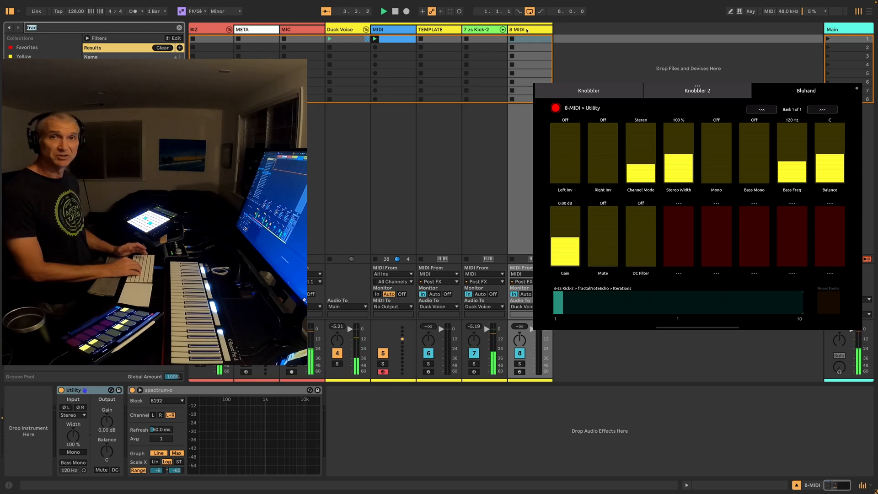
type("piano")
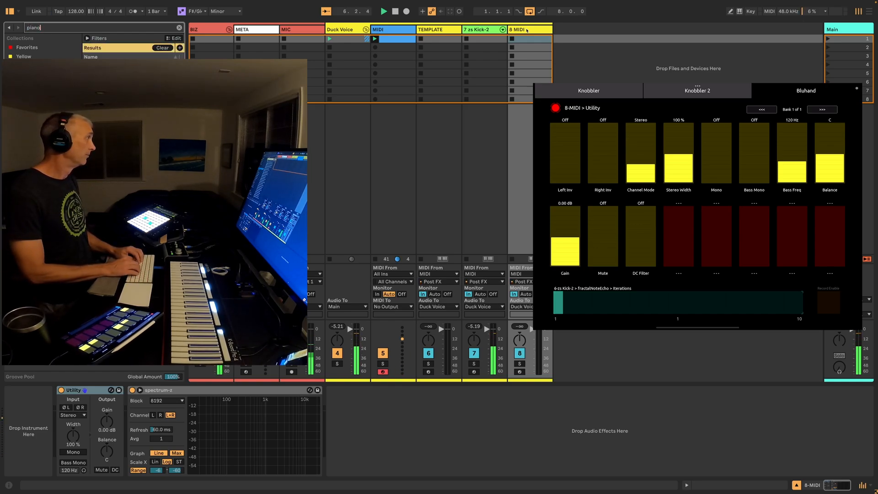
key("Down")
key("Return")
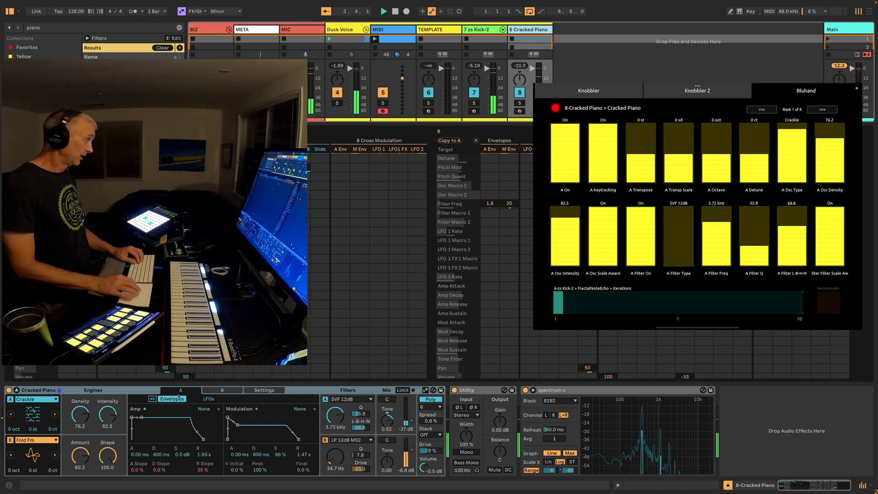
left_click(17, 390)
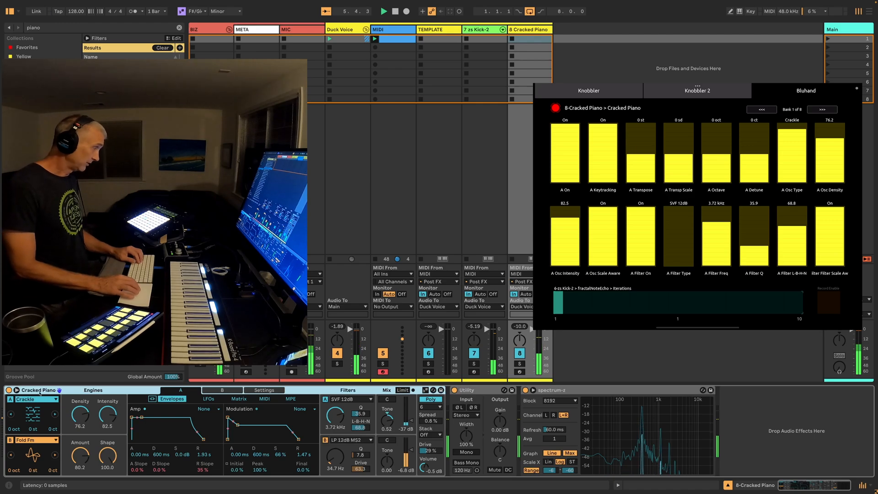
Stop playback, search for "cho", and load the Chord device before Cracked Piano on the piano track
key("space")
key("ctrl+f")
type("cho")
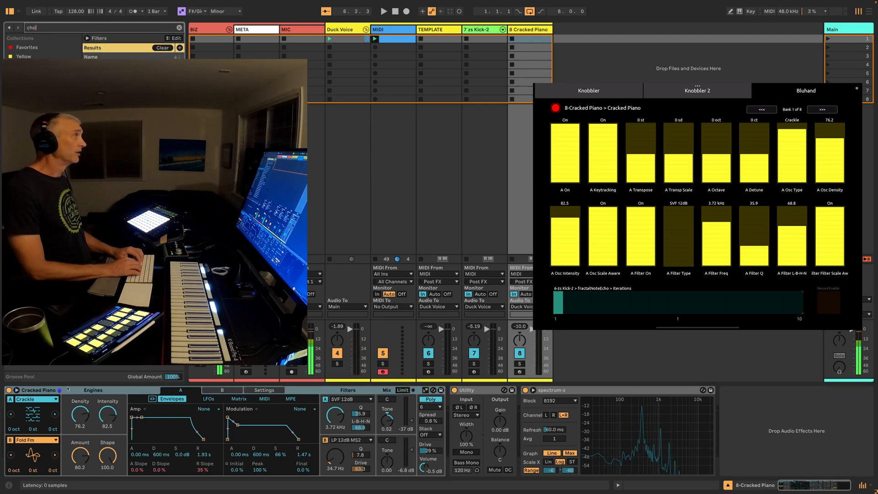
key("Down")
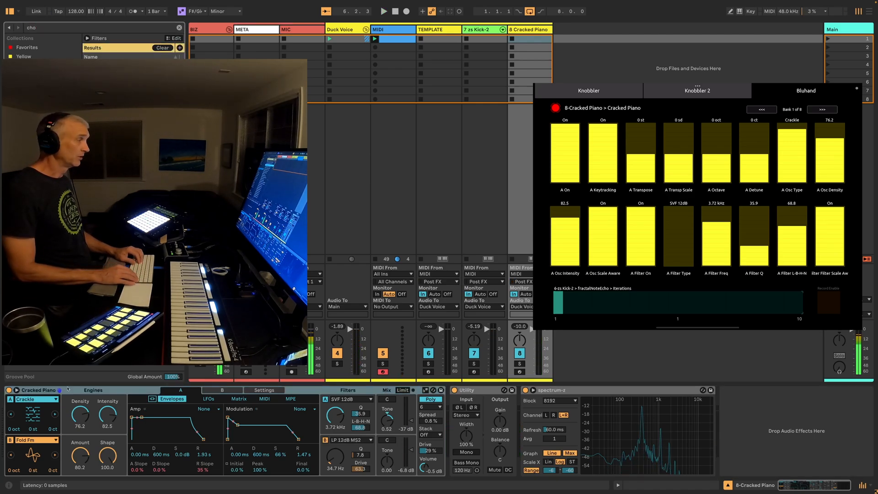
key("Return")
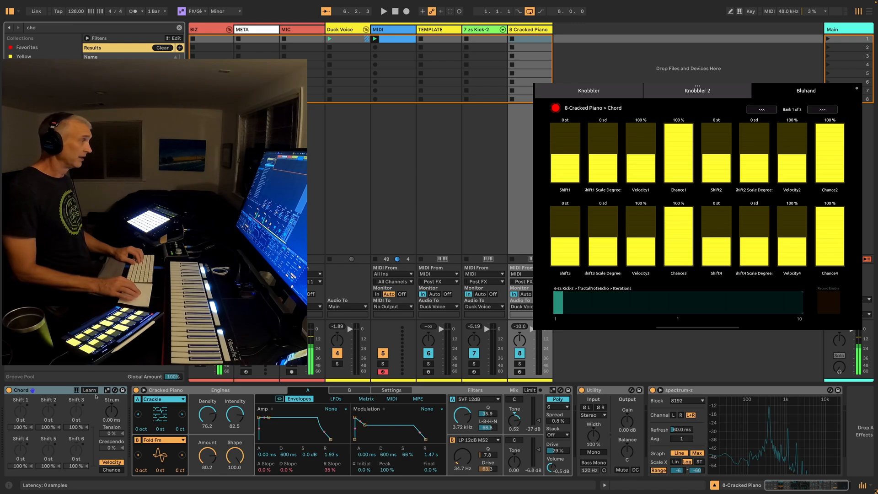
Make the Chord device follow the song scale and set Shift 1, 2 and 3 to +2, +5 and +8 scale degrees
left_click(107, 390)
left_click(23, 412)
type("2")
left_click(45, 411)
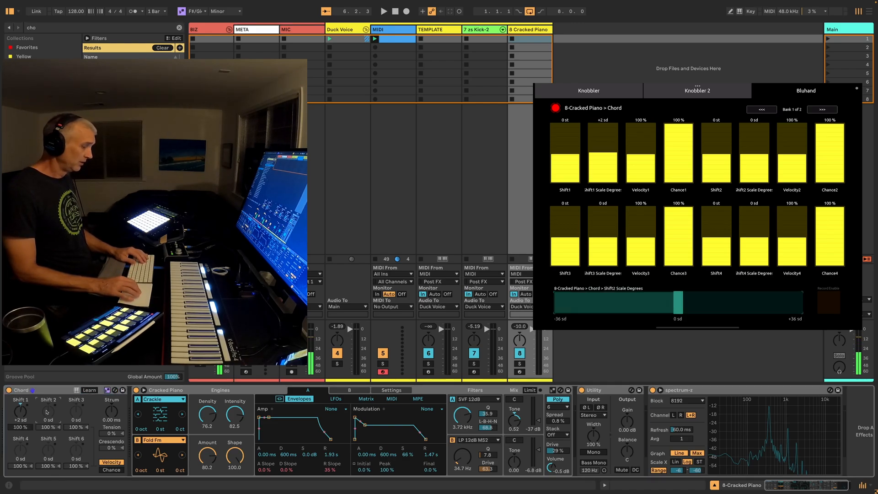
type("5")
left_click(72, 412)
type("8")
key("Return")
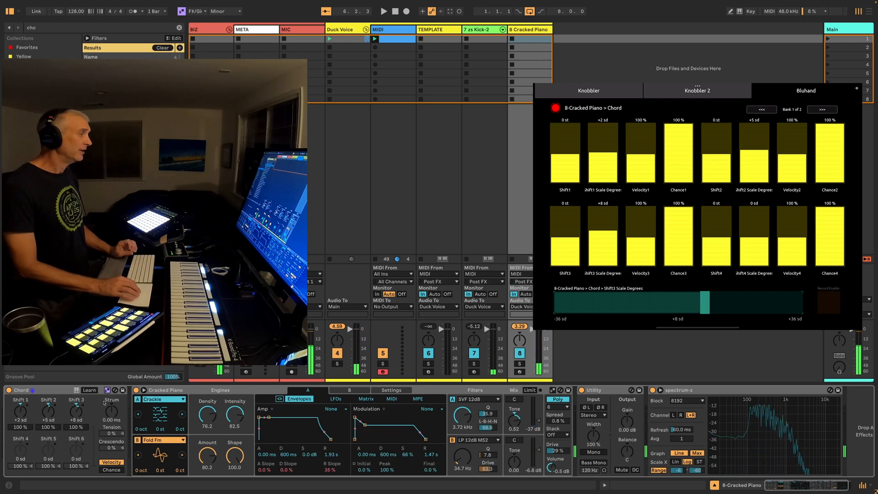
Search for "pitch", load the Pitch device after Chord on the Cracked Piano track, and set its pitch to -12 st
left_click(392, 62)
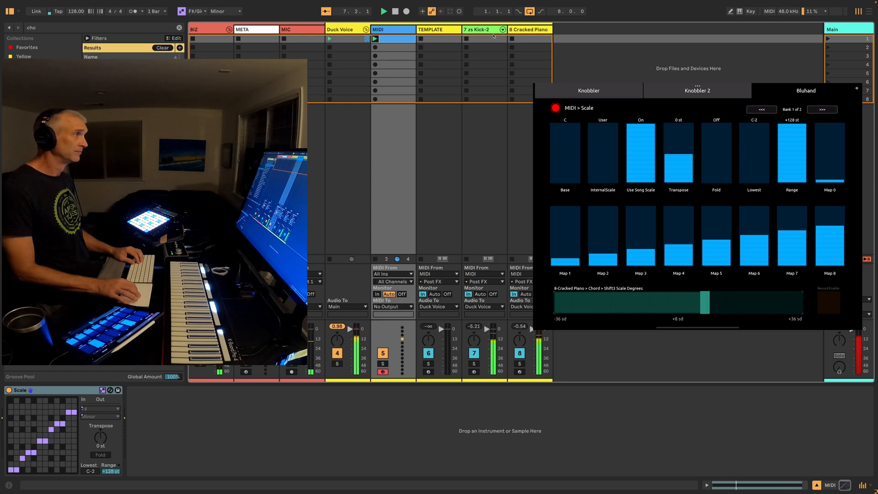
left_click(518, 30)
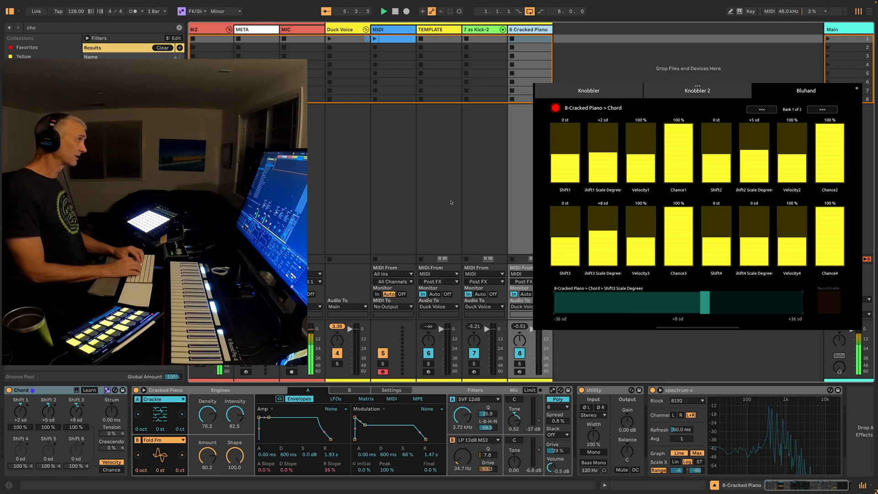
key("ctrl+f")
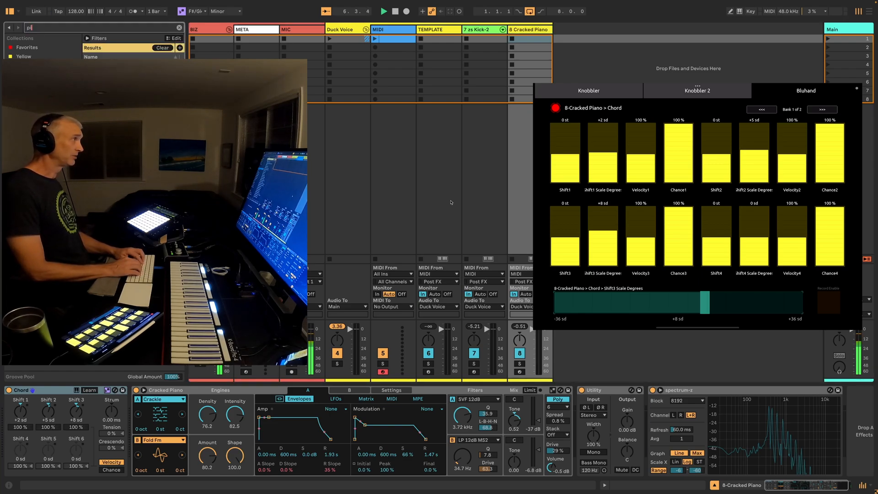
type("pitch")
key("Down")
key("Return")
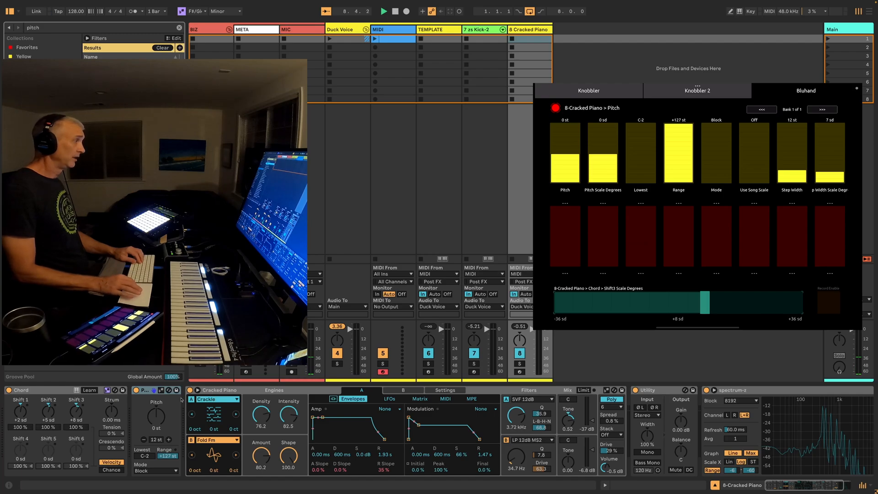
left_click(155, 423)
type("-12")
key("Return")
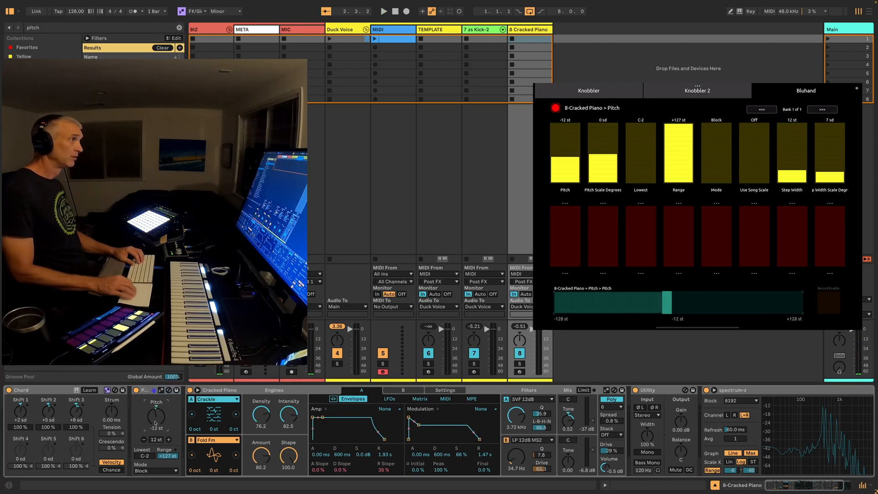
Launch the first clip on the MIDI track to audition the transposed piano chords, and return to the piano track's Pitch device
left_click(374, 39)
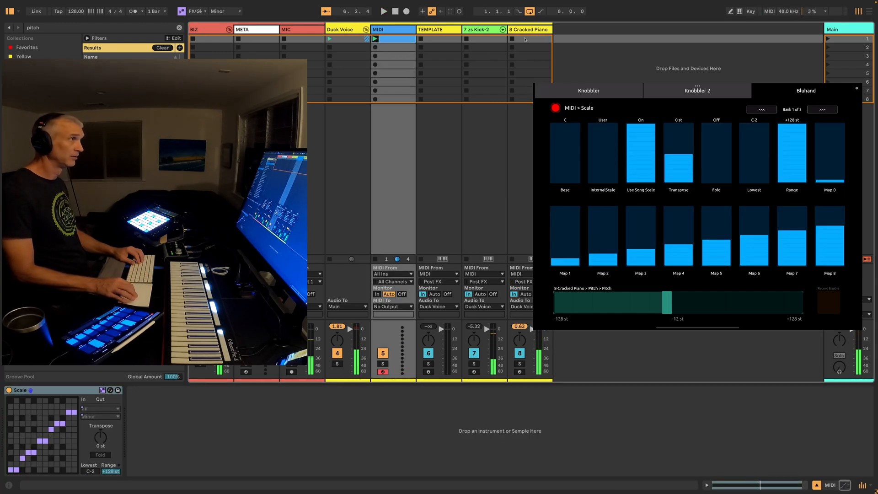
left_click(528, 40)
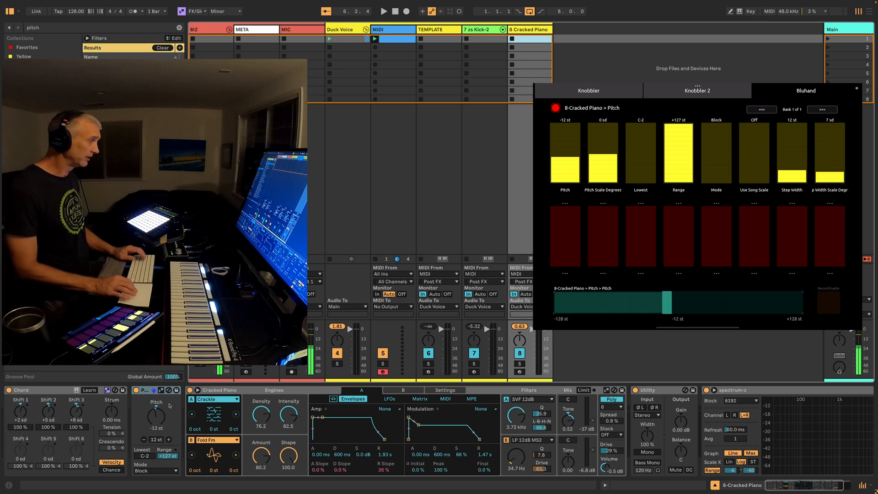
left_click(145, 392)
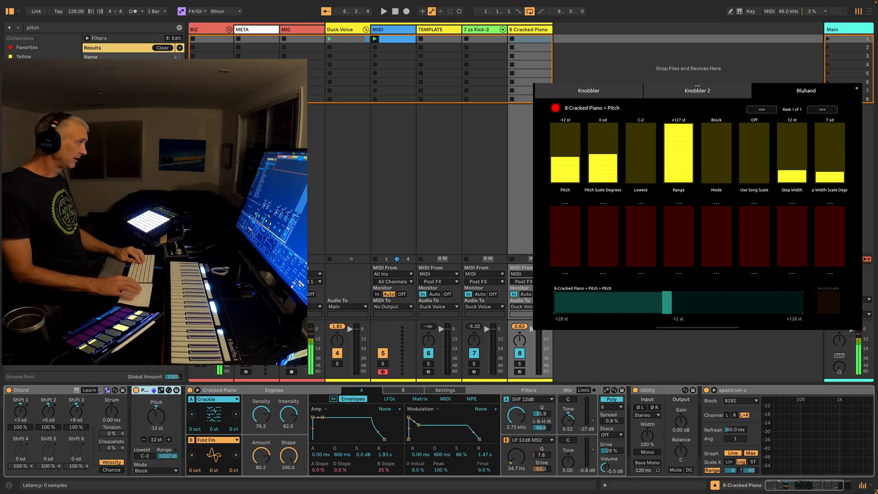
Search for "keystep", load KeyStepper on the Cracked Piano track, and place it before the Chord device
left_click(70, 390)
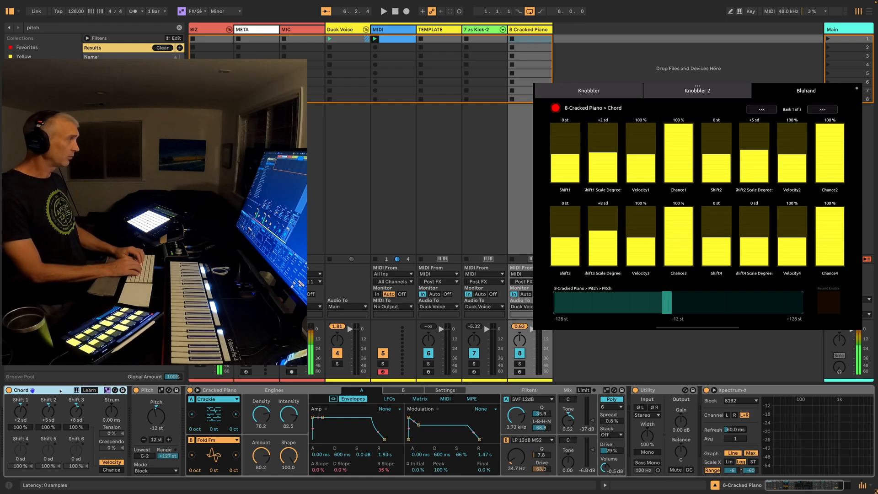
key("ctrl+f")
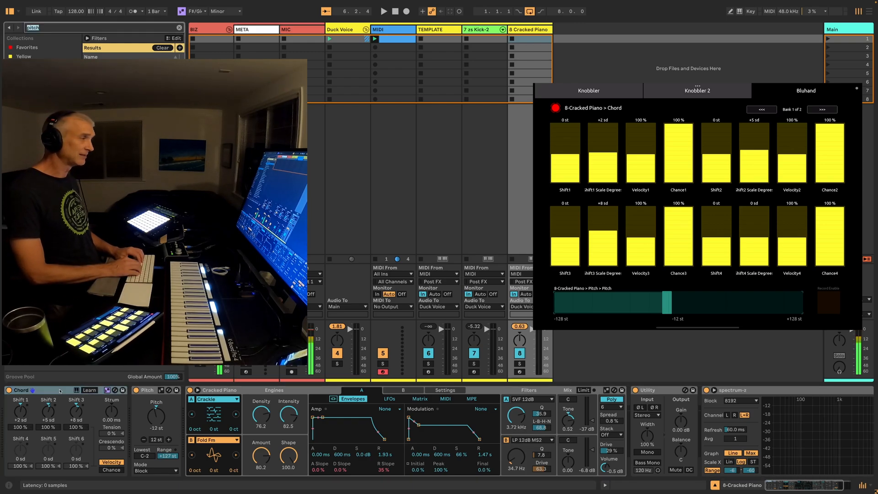
type("key")
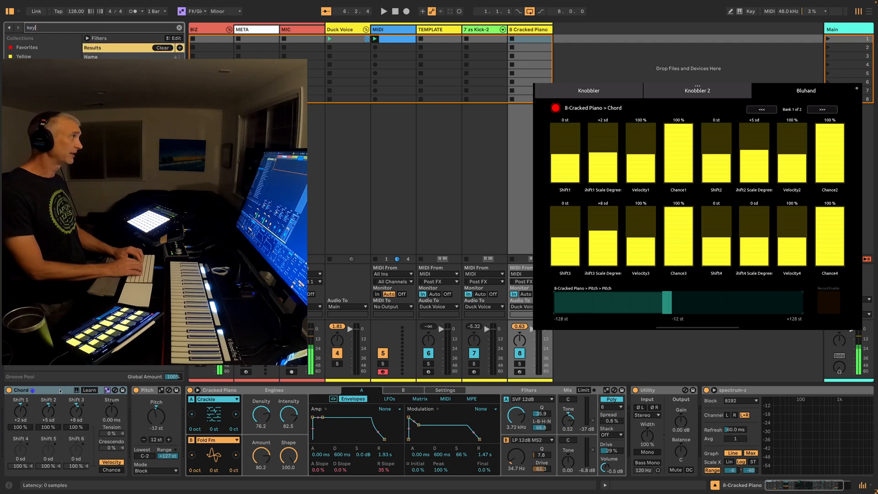
type("step")
key("Return")
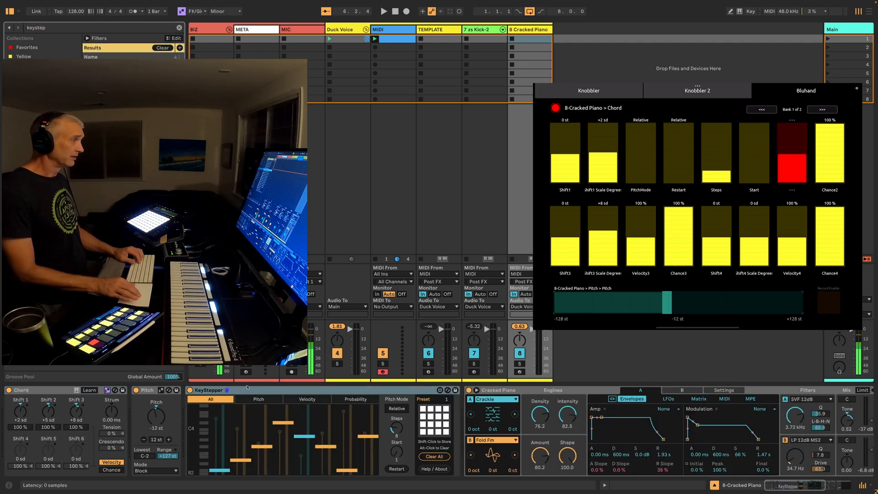
left_click(254, 391)
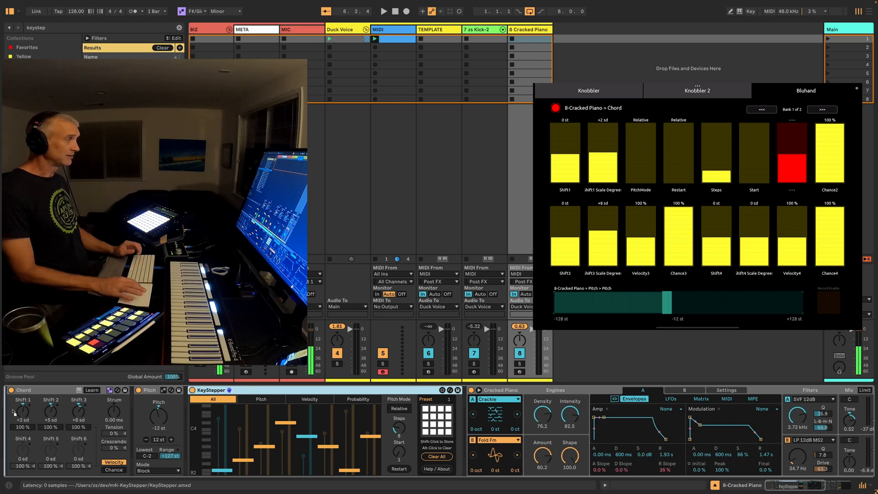
left_click_drag(254, 391, 11, 409)
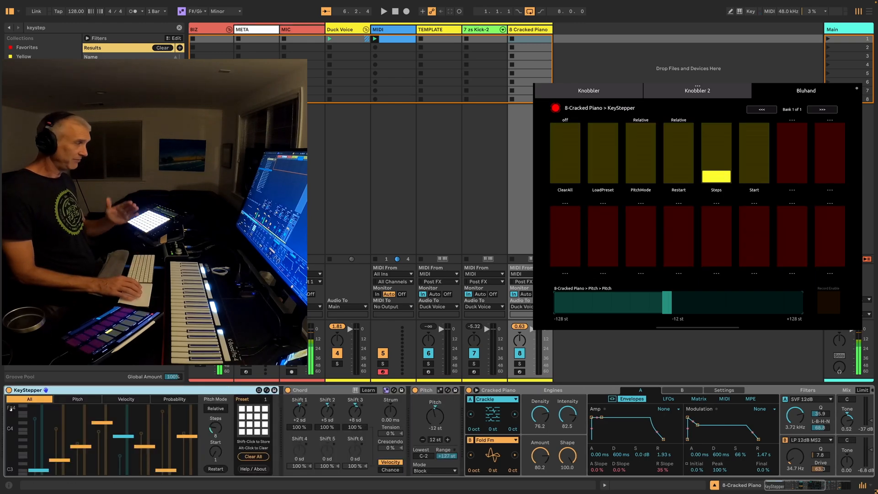
Set KeyStepper to 3 steps with pitches C3, E3 and F3
left_click_drag(216, 428, 174, 469)
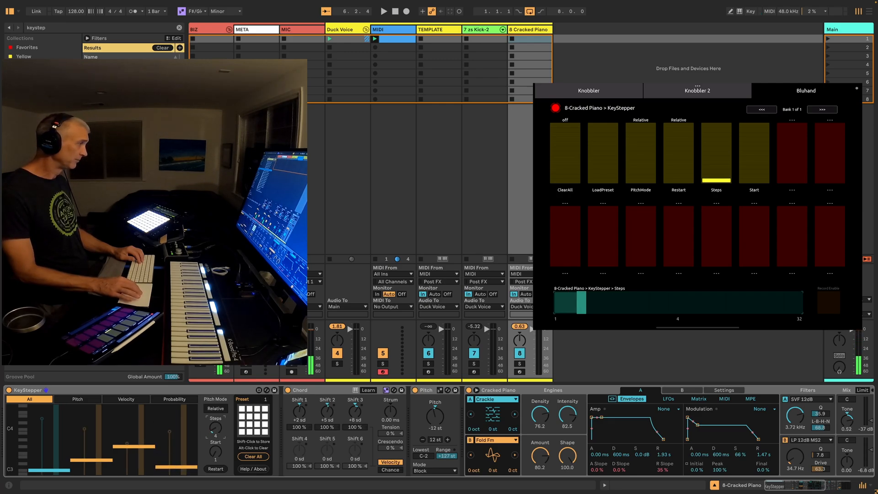
left_click_drag(217, 432, 217, 435)
left_click_drag(177, 461, 162, 474)
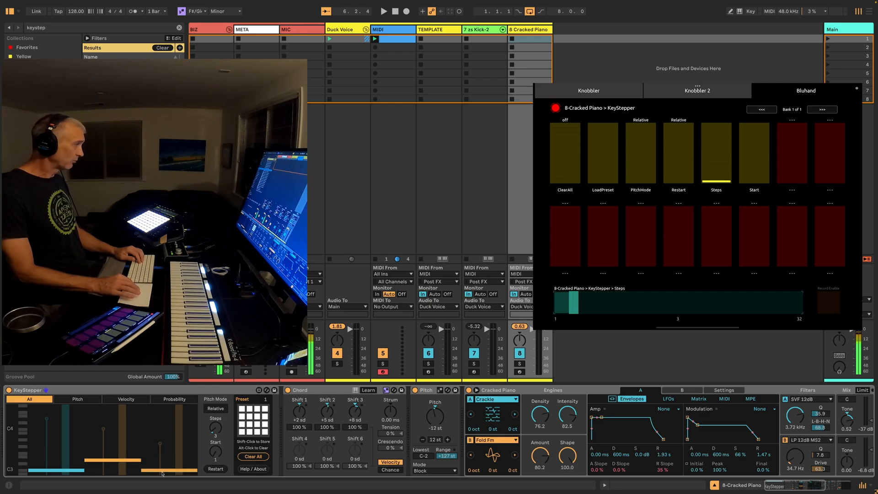
left_click(130, 475)
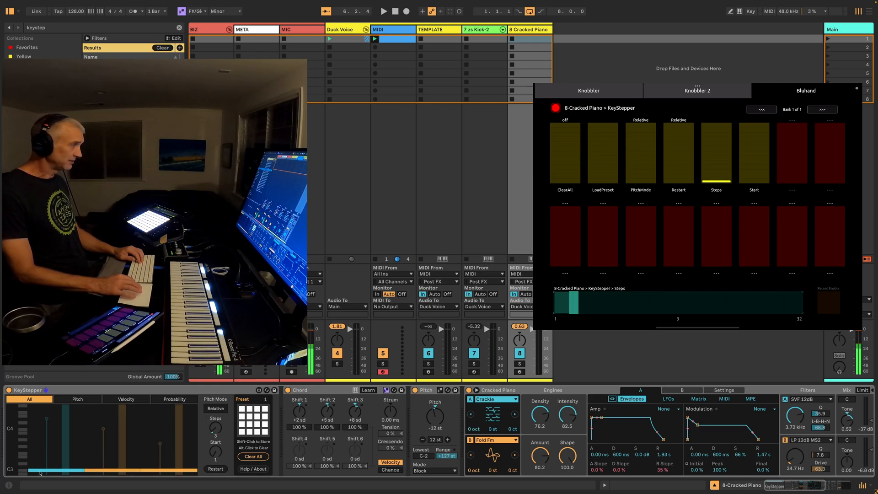
left_click_drag(105, 469, 107, 460)
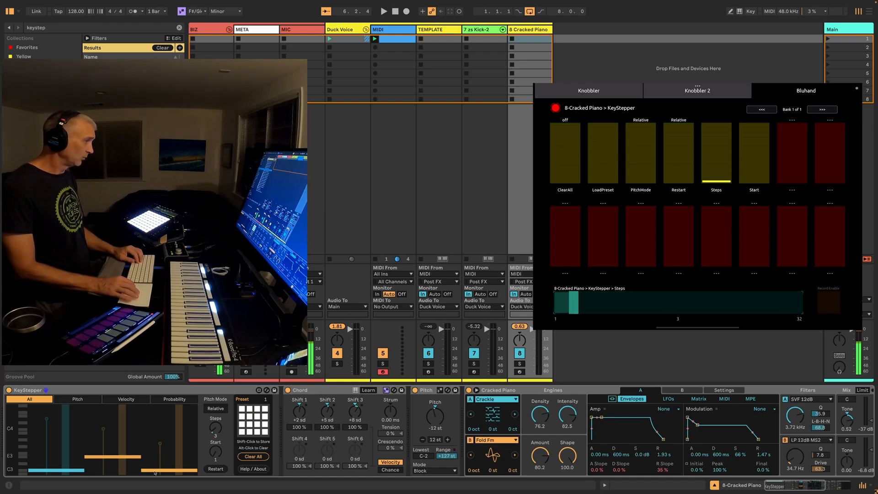
left_click_drag(155, 472, 152, 456)
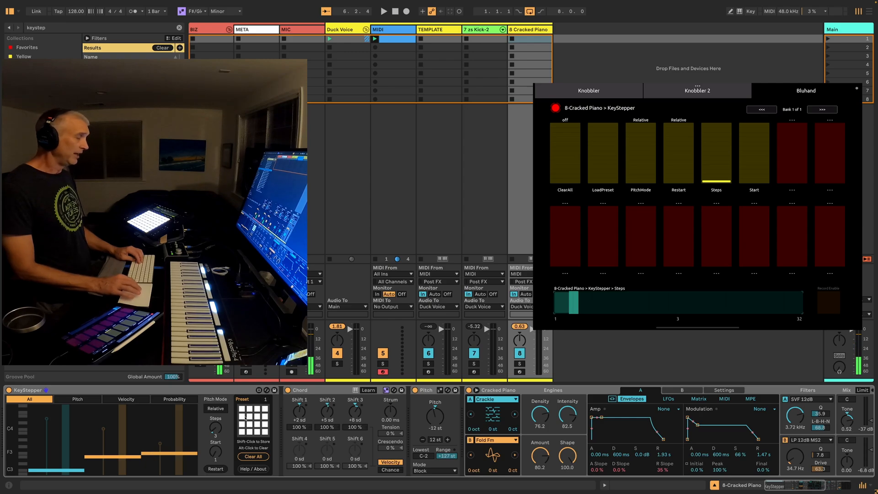
Search for "scale" and load the Scale device between KeyStepper and Chord on the Cracked Piano track
key("ctrl+f")
type("p")
type("cale")
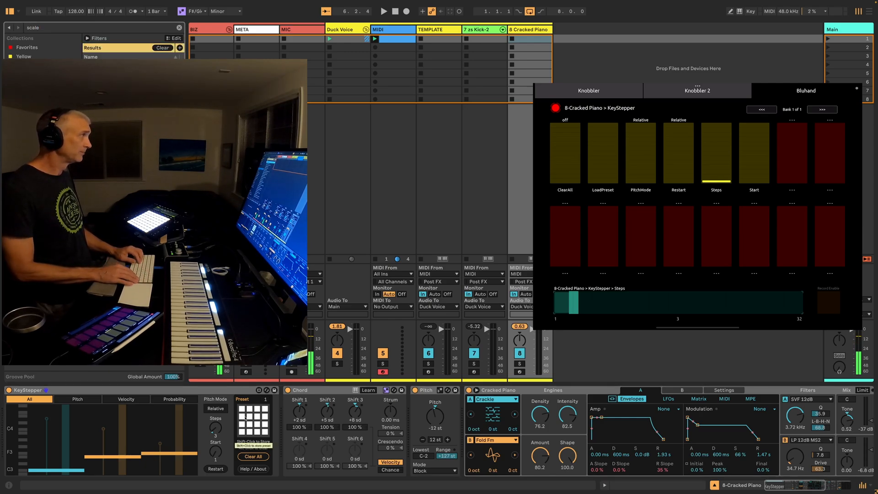
key("Return")
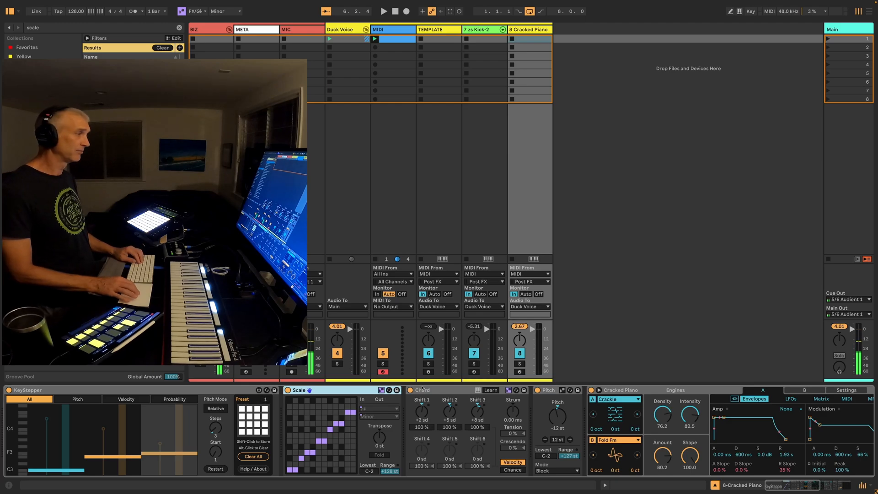
Place a copy of the TEMPLATE track directly before the Cracked Piano track
left_click(525, 30)
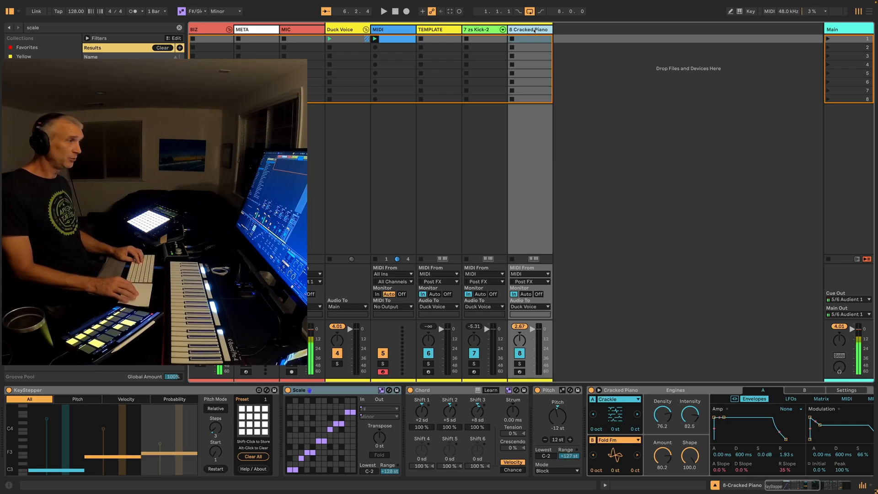
left_click(435, 30)
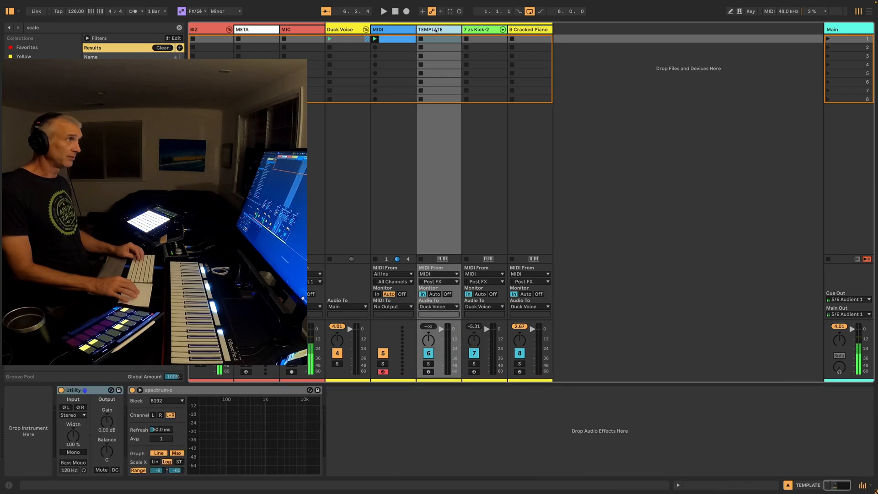
left_click_drag(436, 30, 511, 30)
Transfer the Chord device from the Cracked Piano track to the new TEMPLATE copy beside it
left_click(573, 30)
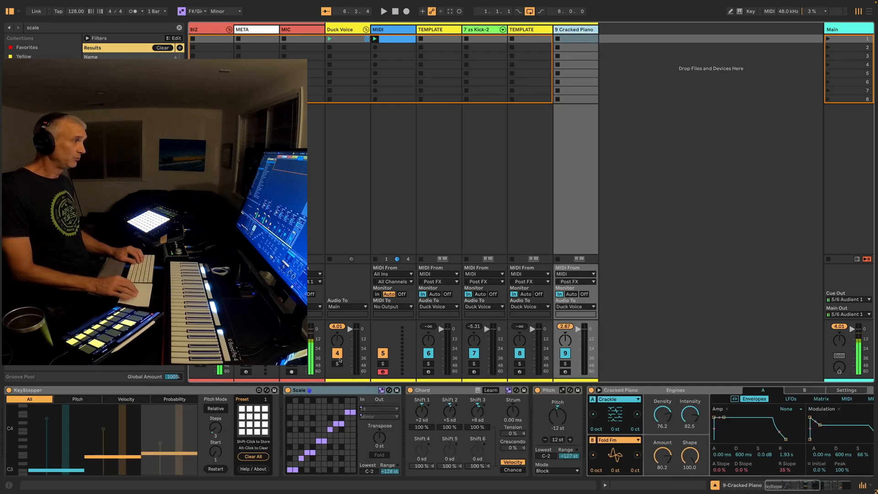
left_click(438, 390)
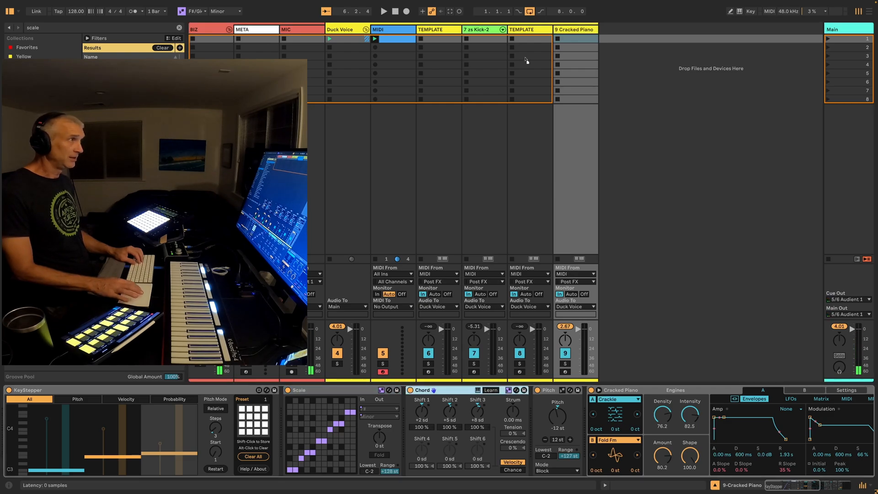
left_click_drag(528, 42, 528, 40)
Rename the TEMPLATE copy that holds the Chord device as Chord Source
left_click(526, 24)
left_click(525, 30)
key("super+r")
type("C")
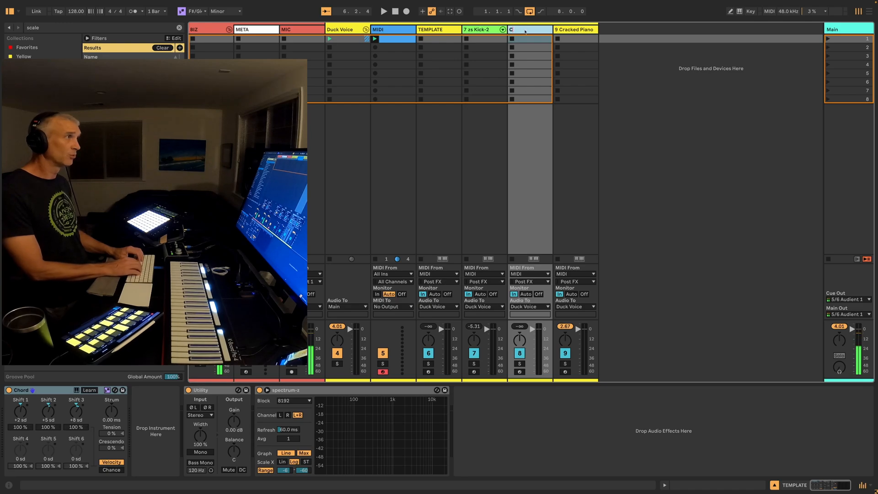
type("hord Source")
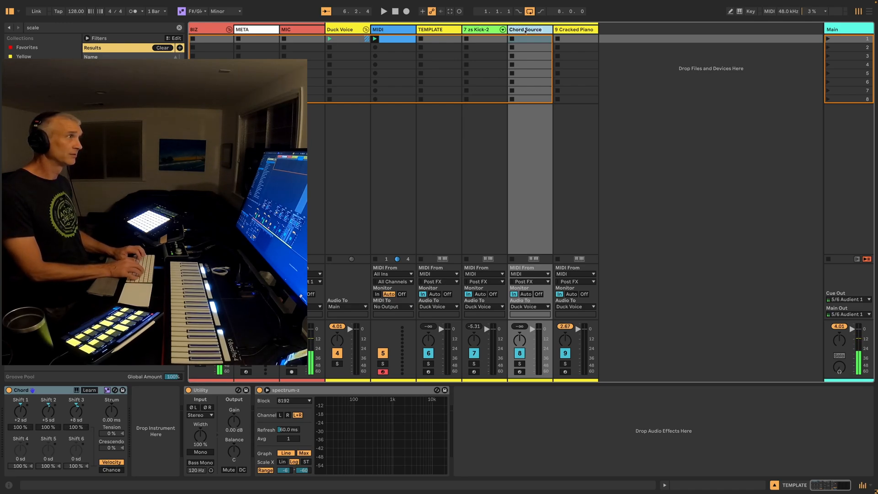
key("Return")
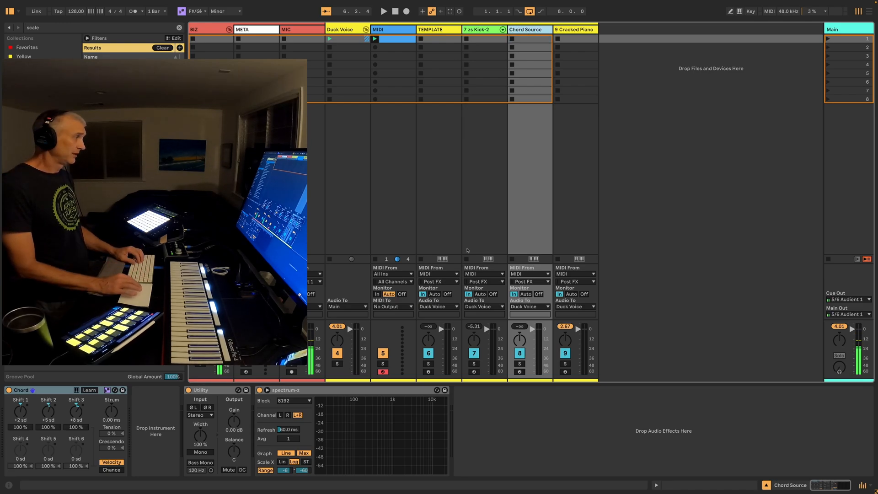
Delete the Utility and spectrum-z devices from the Chord Source track
left_click(199, 402)
key("Delete")
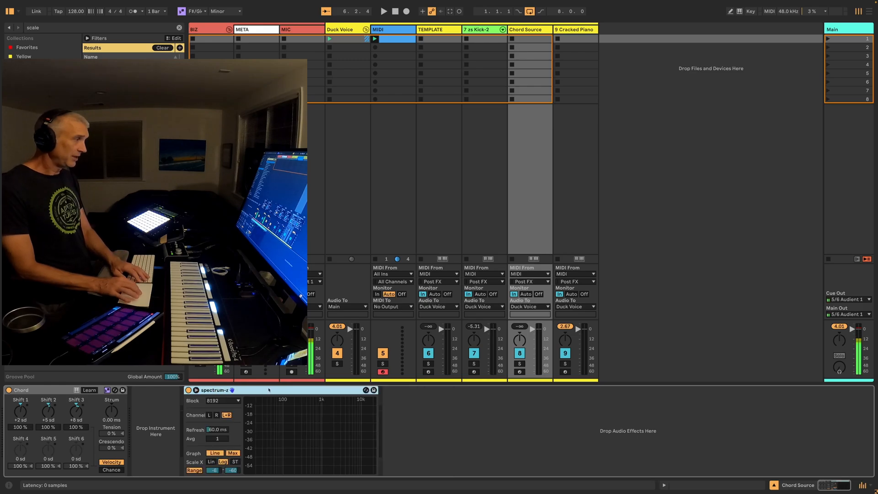
left_click(266, 390)
key("Delete")
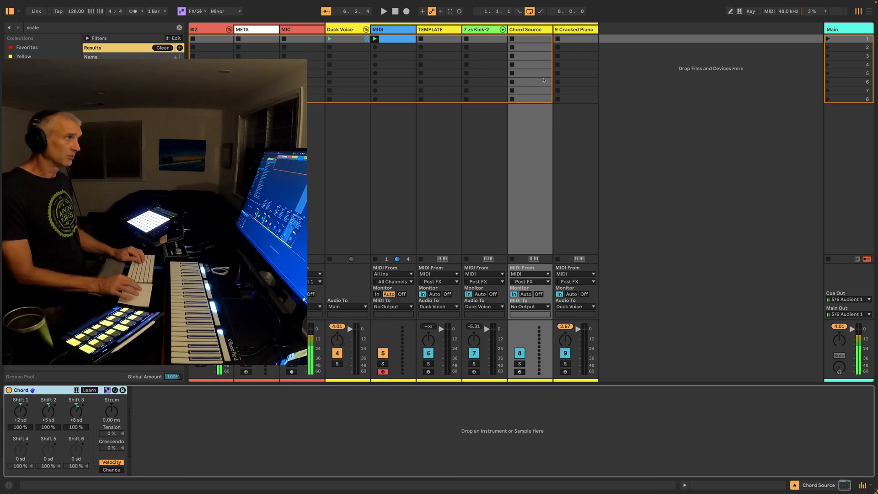
Group the Cracked Piano track and rename the track inside the group as First Piano
left_click(575, 28)
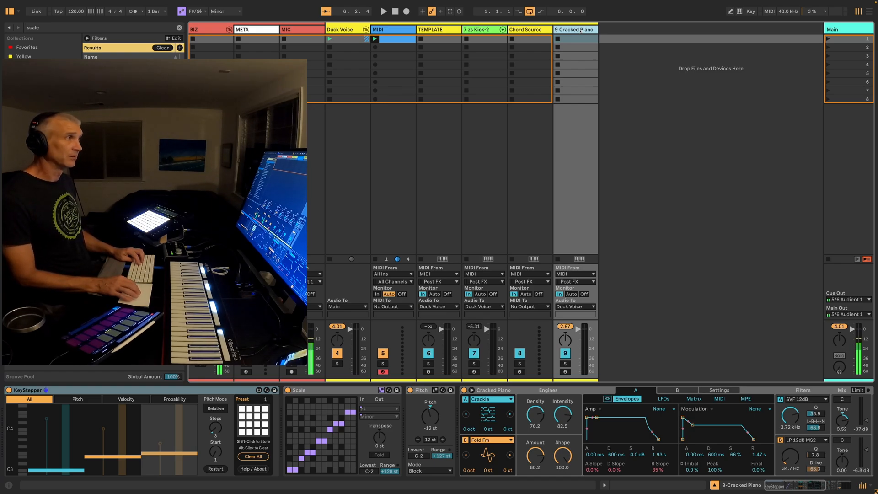
key("ctrl+g")
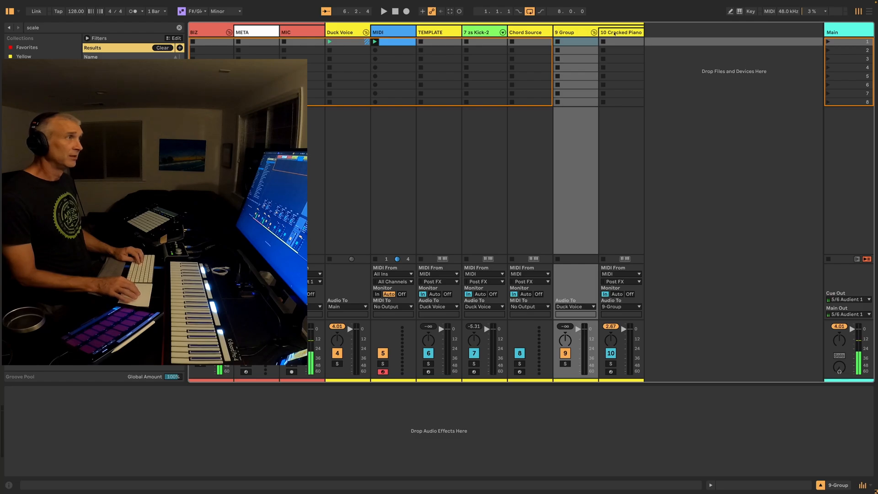
left_click(615, 33)
key("ctrl+r")
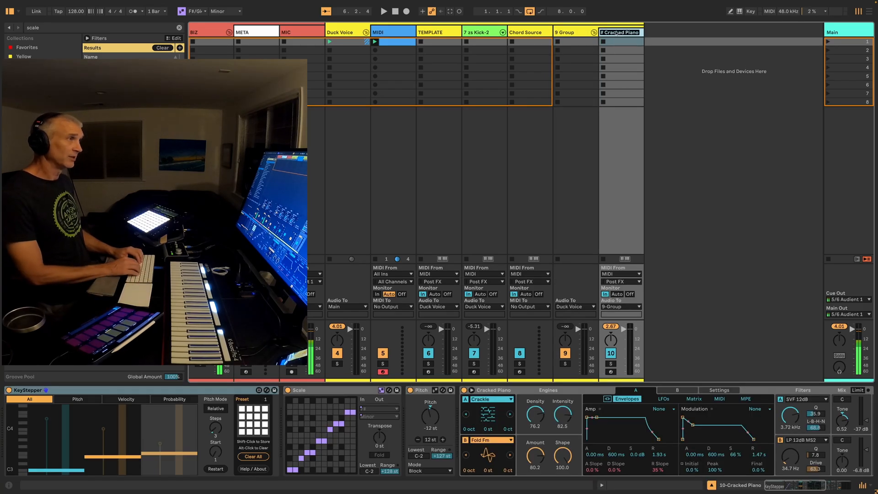
type("First Piano")
key("Return")
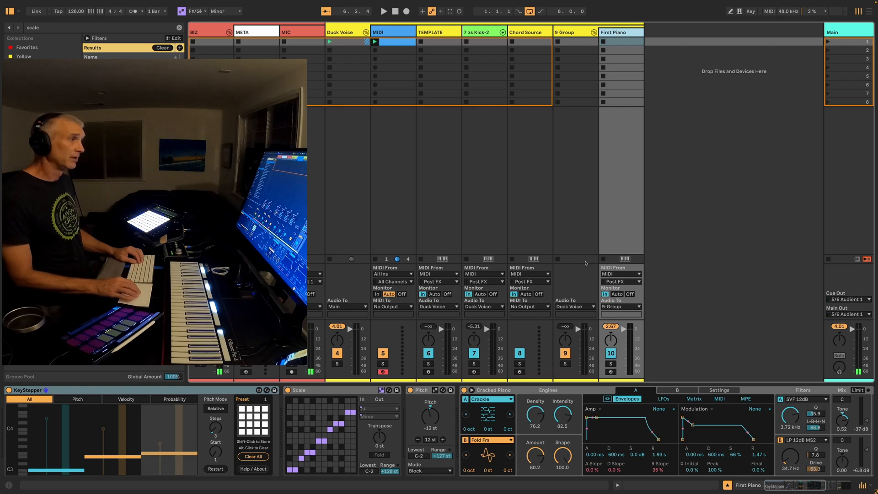
Route the First Piano track's MIDI input from Chord Source, taken Post FX
left_click(612, 274)
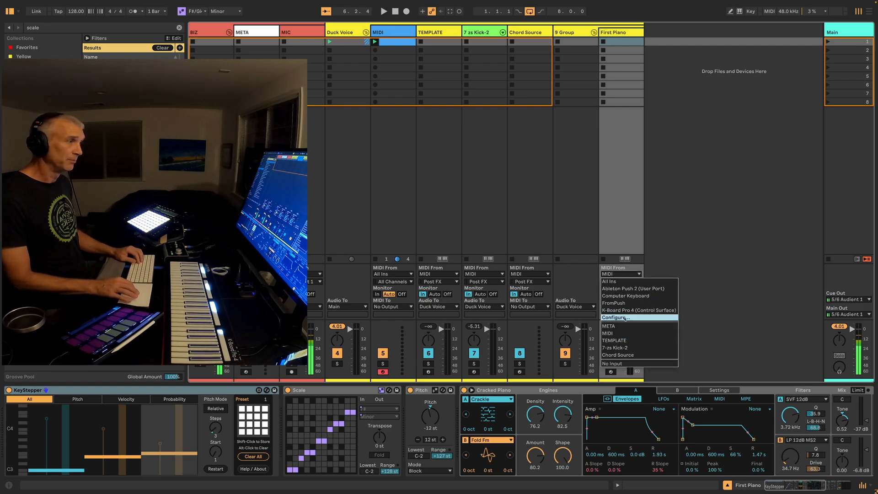
left_click(630, 355)
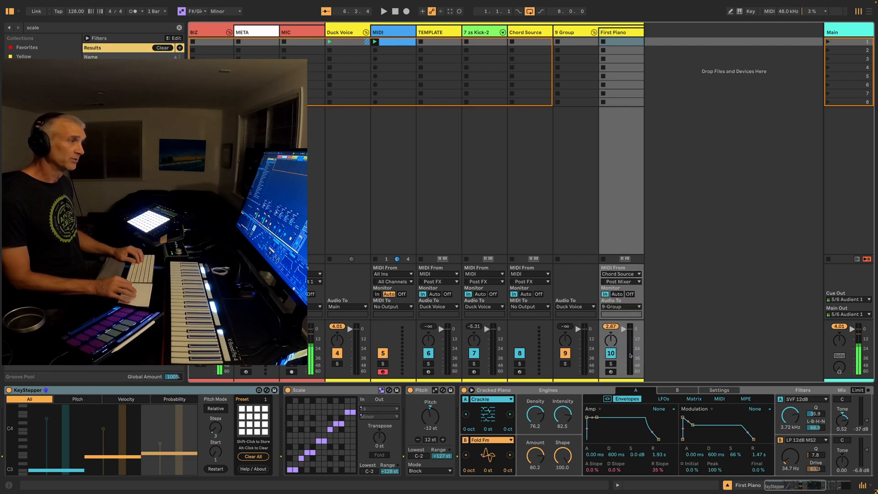
left_click(616, 282)
left_click(618, 299)
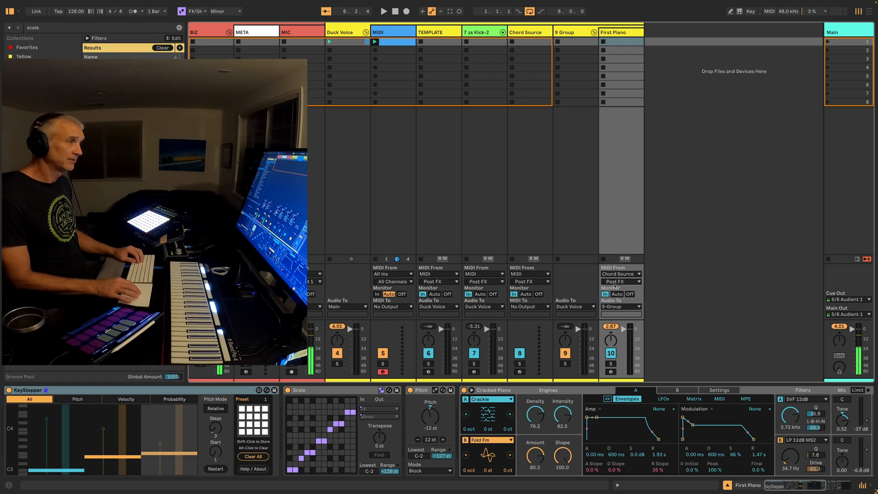
Color the First Piano track bright green
left_click(620, 33)
right_click(620, 33)
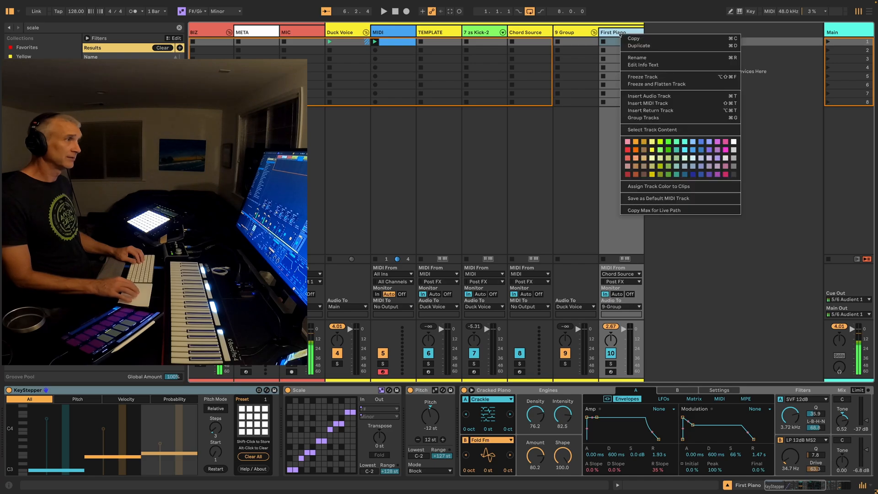
left_click(663, 140)
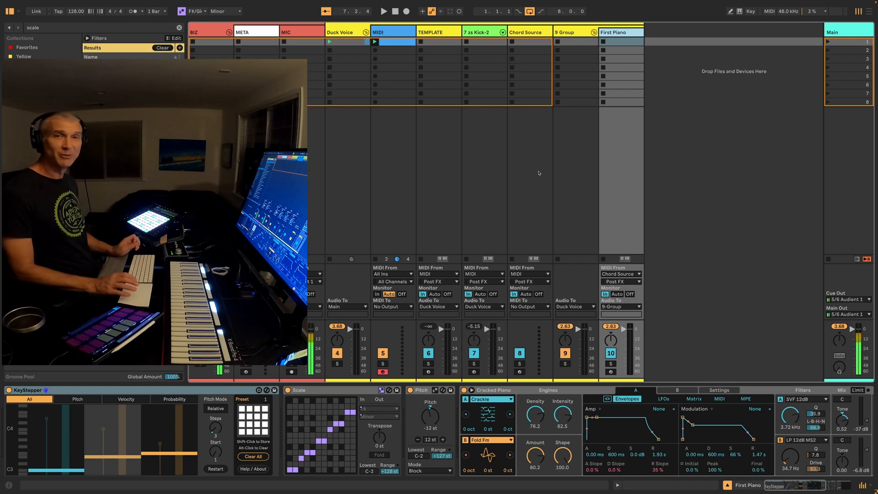
Find ChordRipper in the browser, add it to First Piano, and place it first in the device chain before KeyStepper
key("ctrl+f")
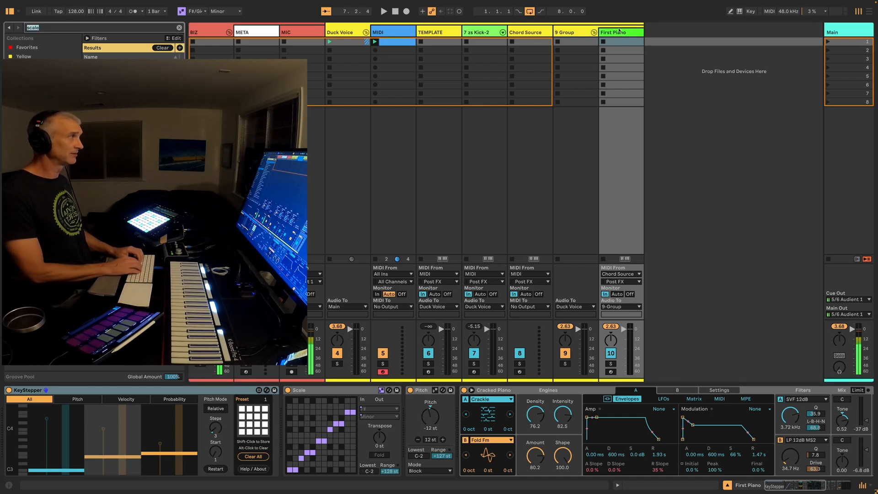
type("chord rip")
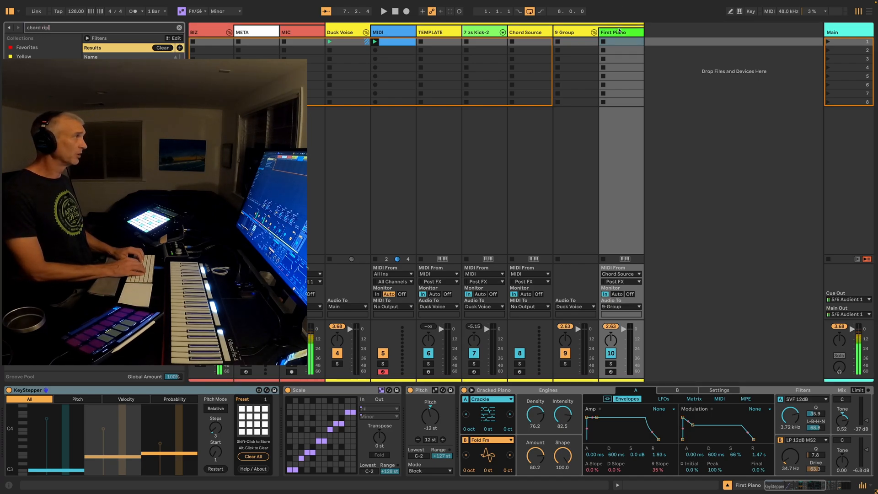
key("Return")
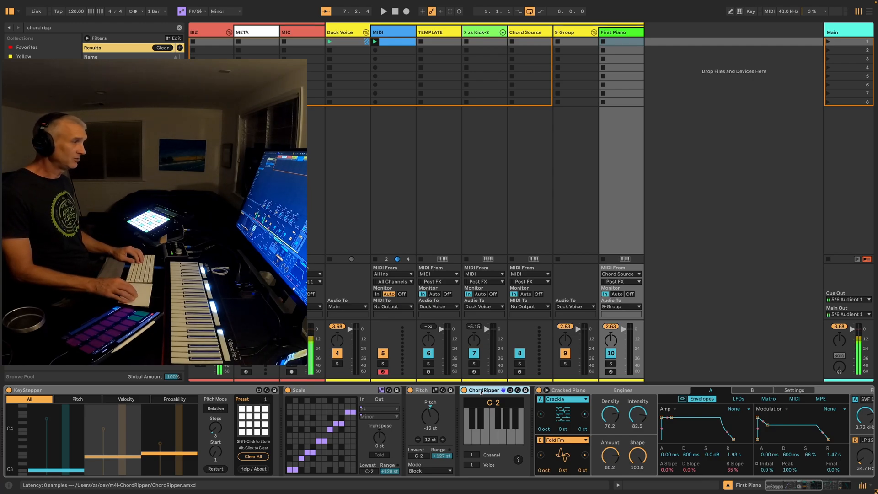
left_click_drag(480, 392, 173, 410)
left_click_drag(29, 404, 7, 392)
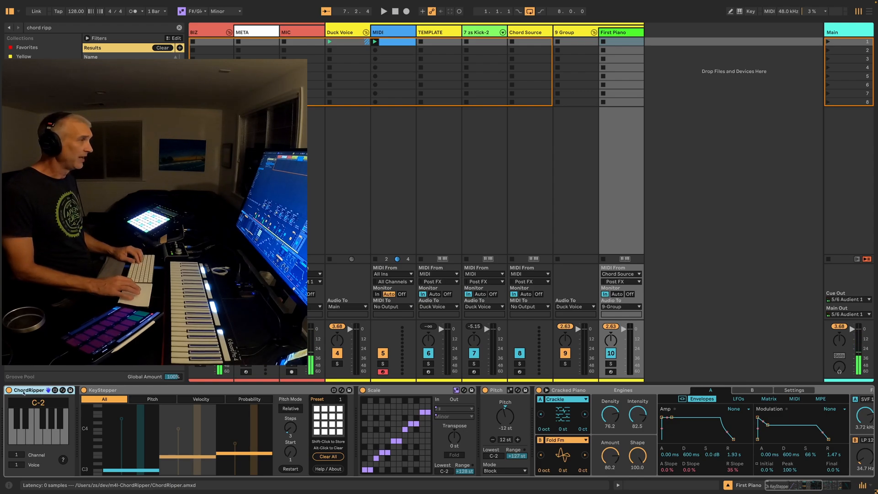
Duplicate the First Piano track and set the copy's MIDI input to All Ins with monitoring Off
left_click(615, 33)
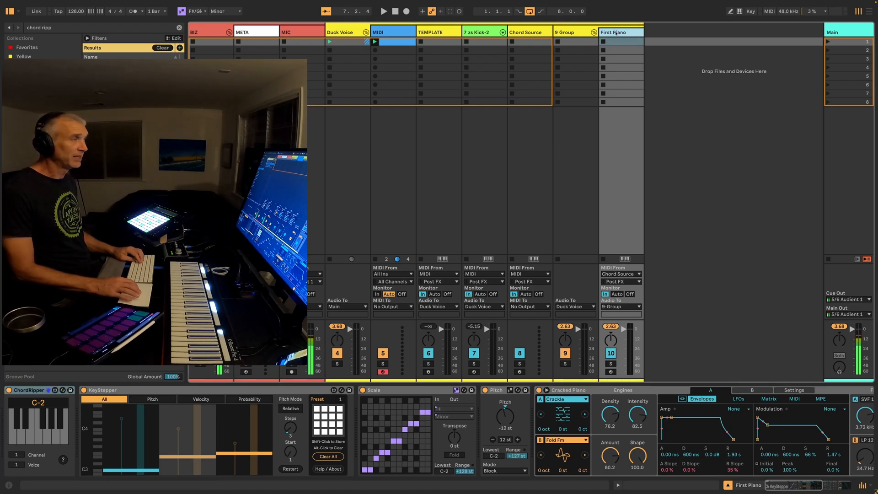
key("ctrl+d")
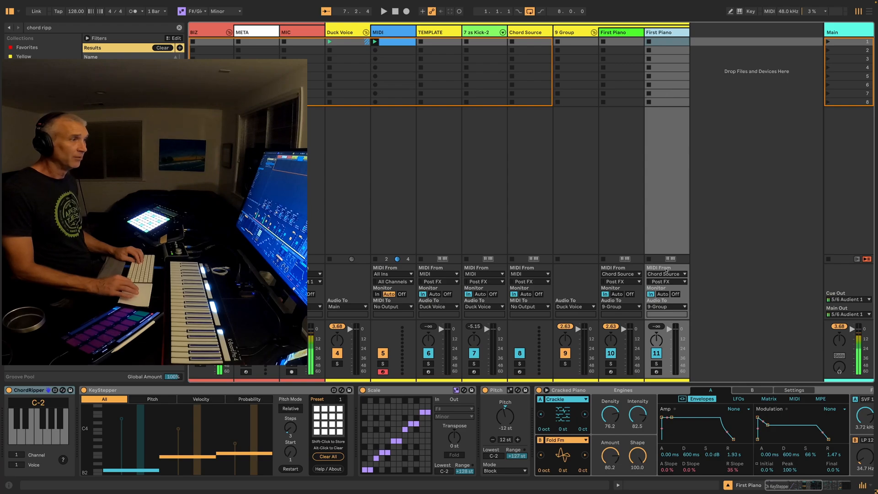
left_click(666, 274)
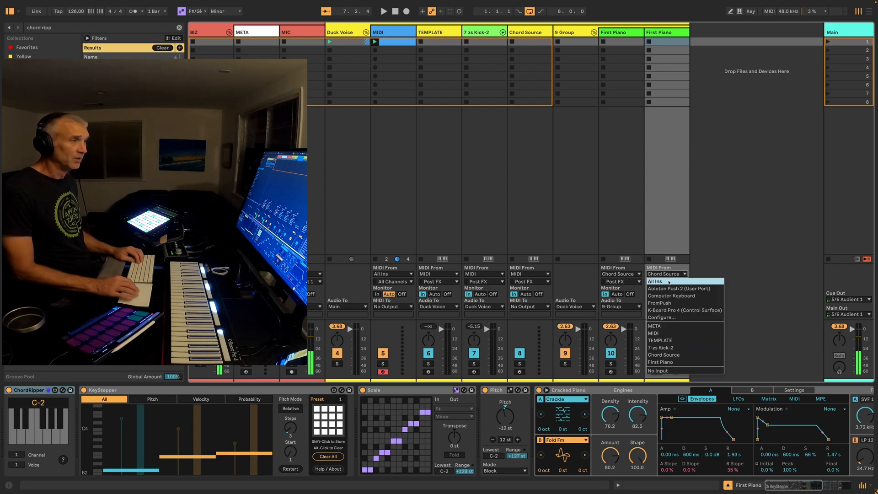
left_click(669, 282)
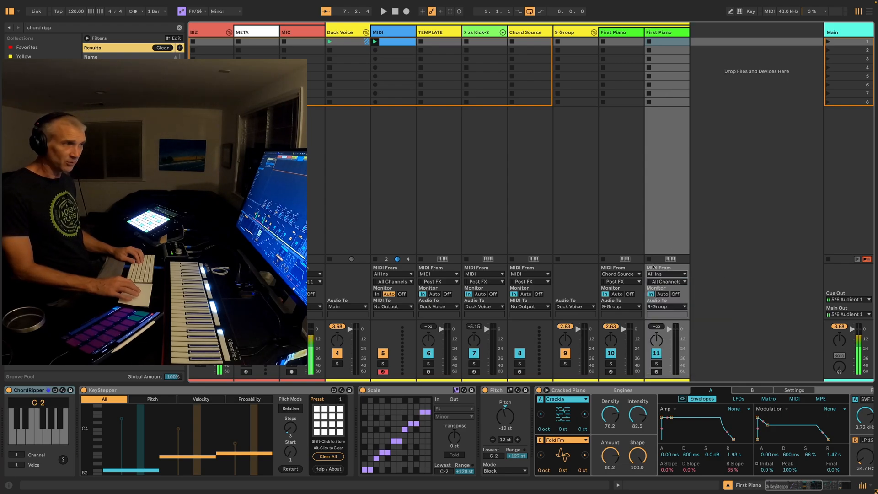
left_click(675, 294)
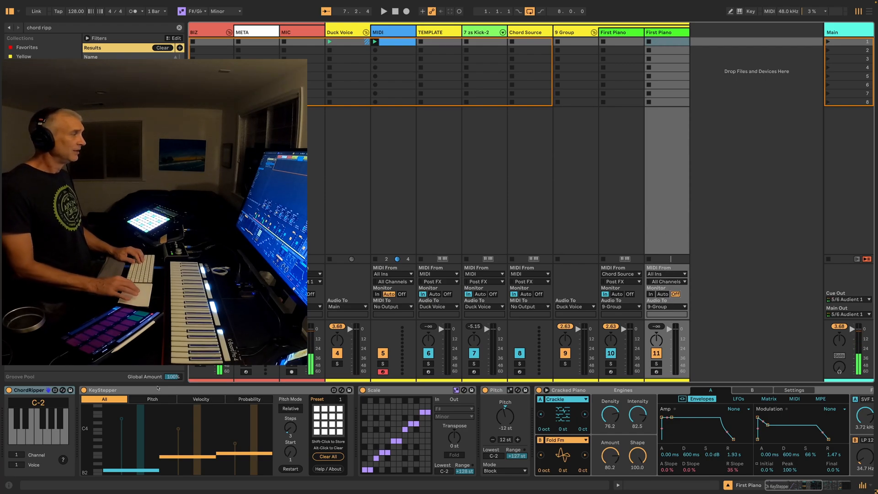
Set the ChordRipper voice to 2 on the duplicated piano track and delete its KeyStepper device
left_click(24, 394)
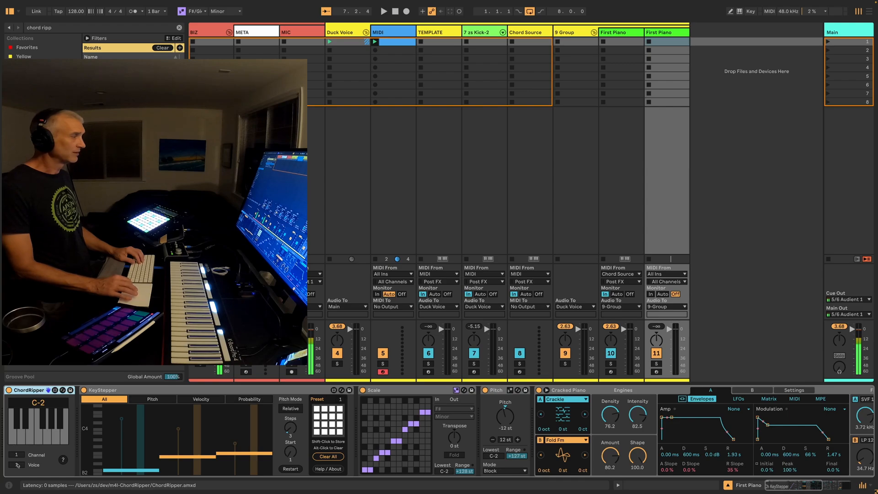
left_click_drag(17, 464, 17, 460)
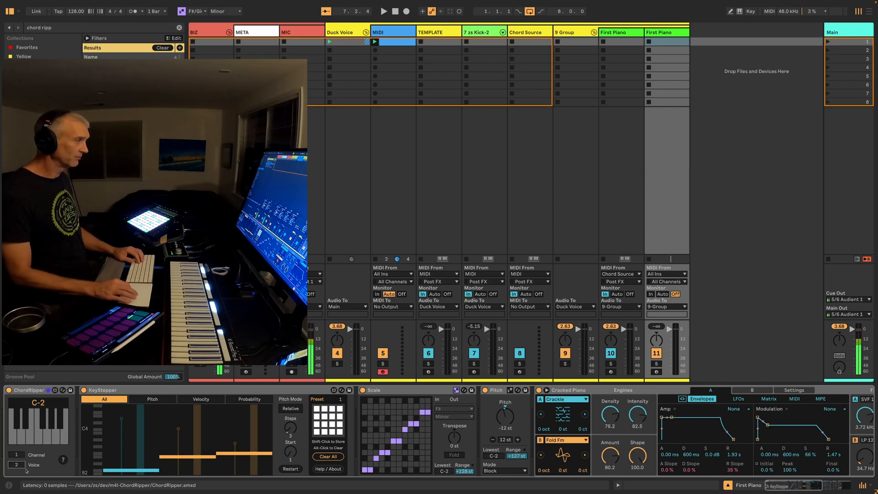
left_click(146, 390)
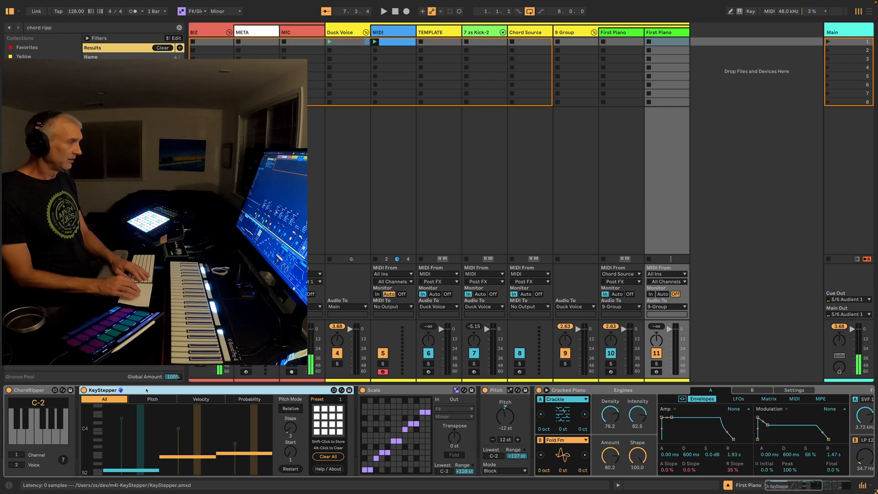
key("Delete")
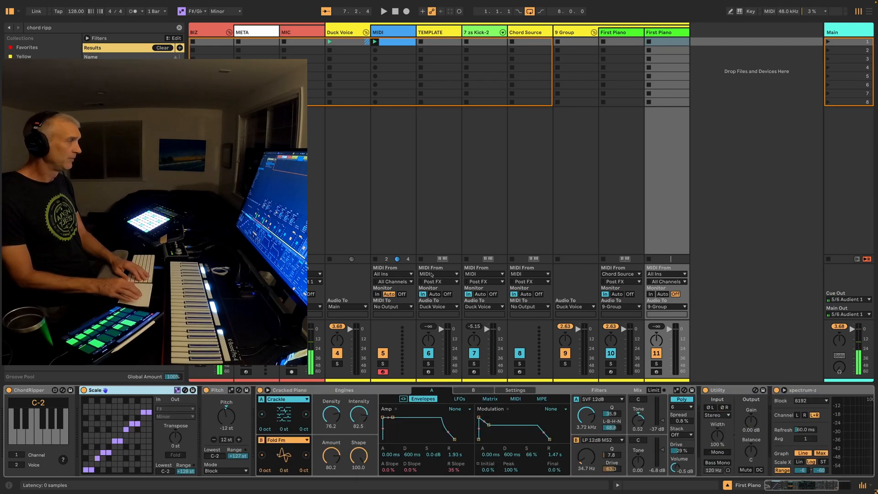
Rename the duplicated piano track as Second Piano and color it muted teal
left_click(661, 33)
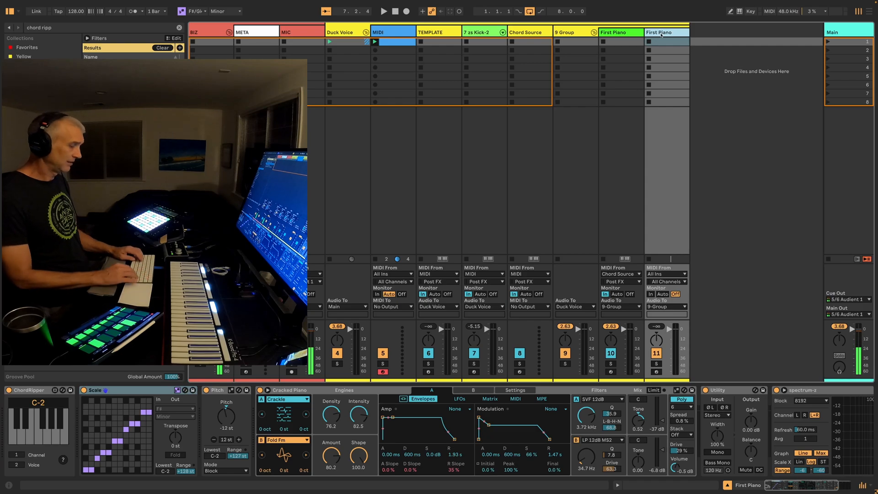
key("super+r")
type("Se")
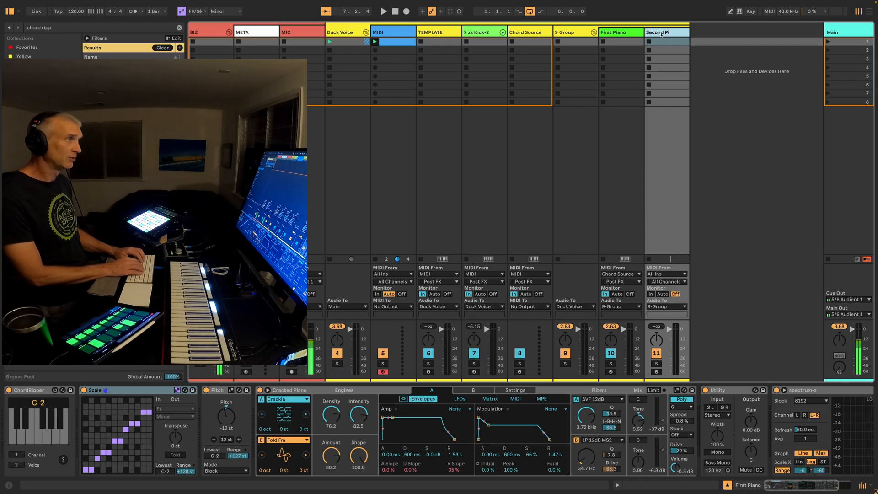
key("Return")
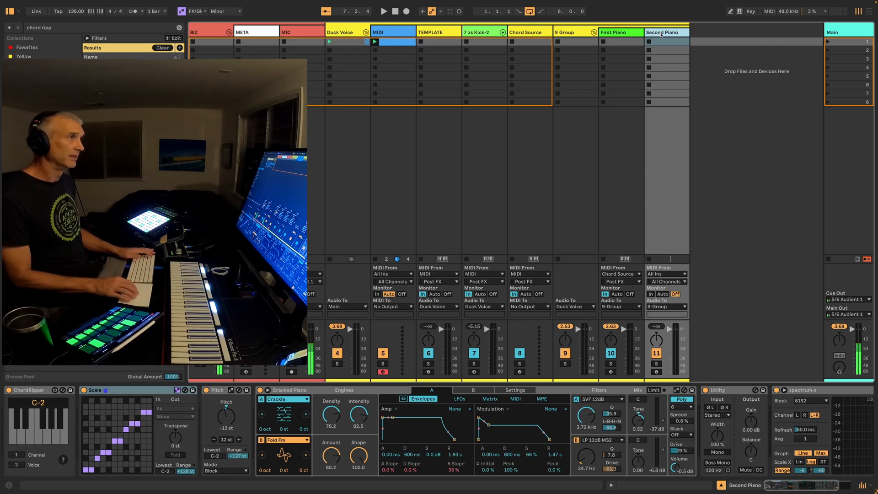
right_click(661, 34)
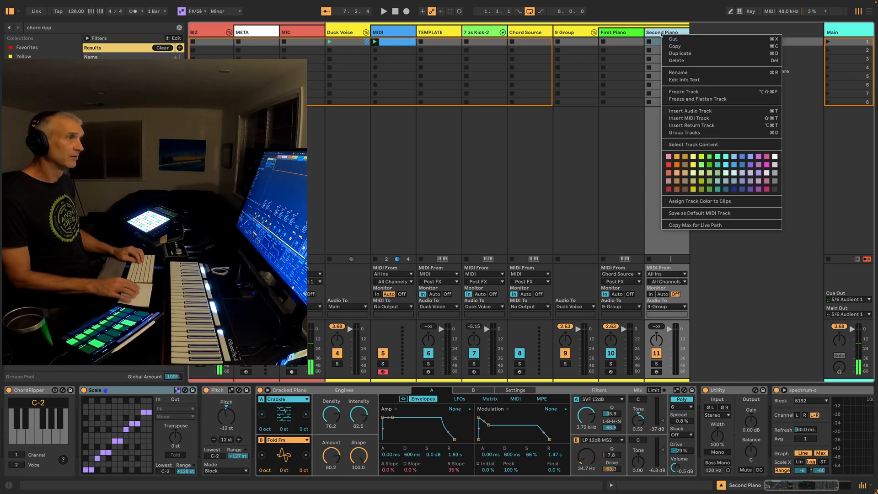
left_click(719, 183)
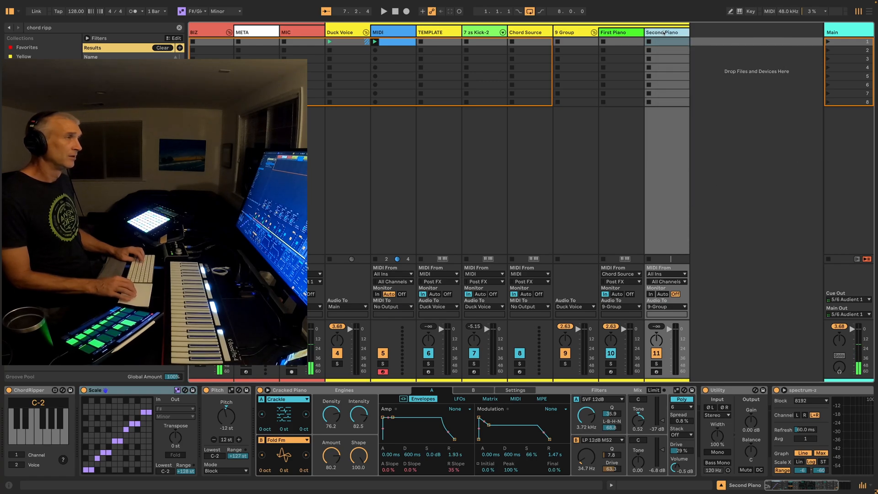
Duplicate the Second Piano track and rename the copy as Third Piano
key("ctrl+d")
key("ctrl+r")
type("T")
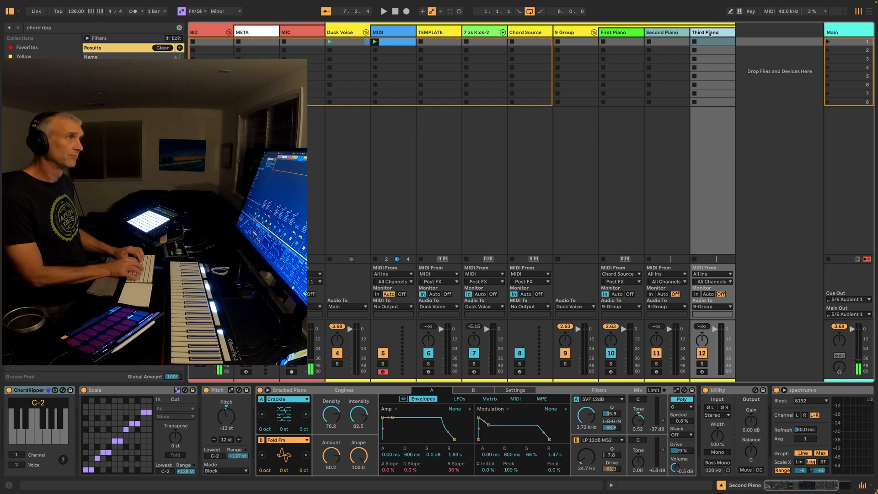
Color the Third Piano track blue and set its ChordRipper voice to 3
right_click(710, 33)
left_click(790, 167)
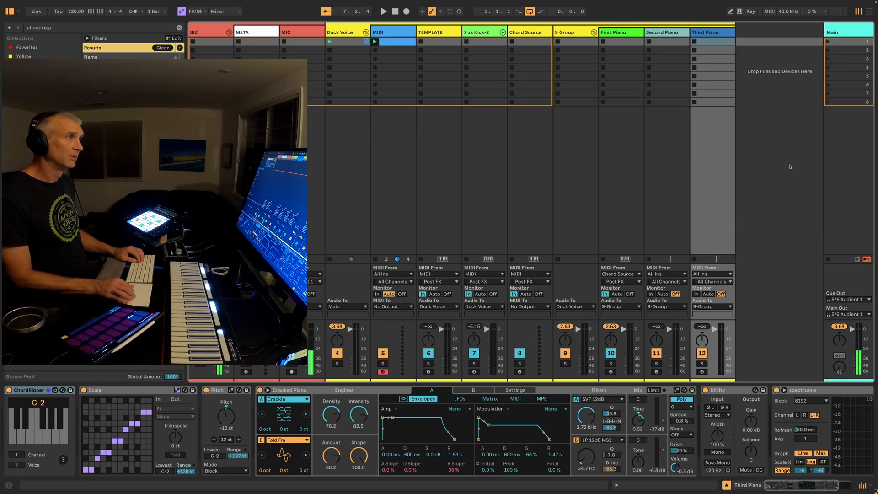
left_click_drag(16, 465, 17, 461)
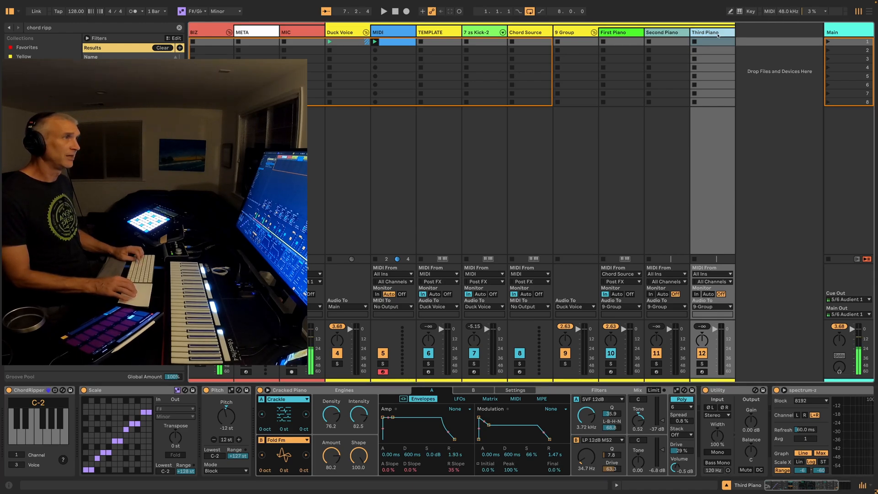
Duplicate Third Piano as a track named Fourth Piano with its ChordRipper voice set to 4
key("super+shift+t")
key("super+r")
type("F")
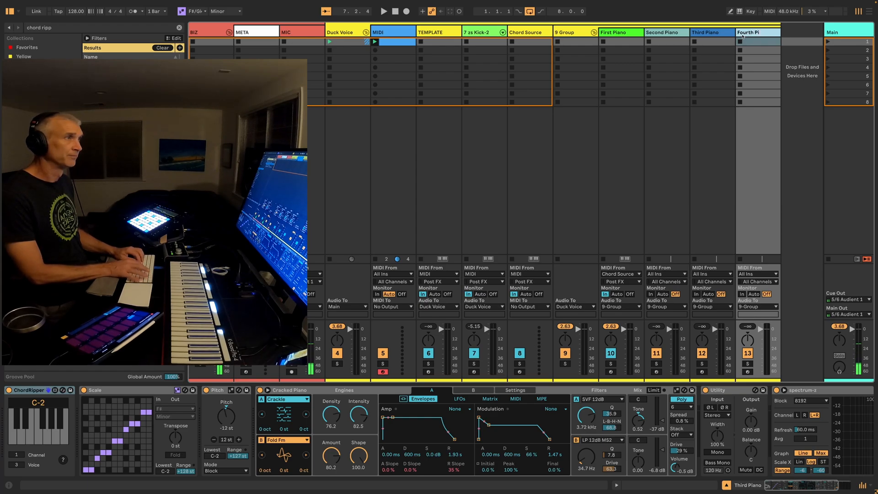
key("Return")
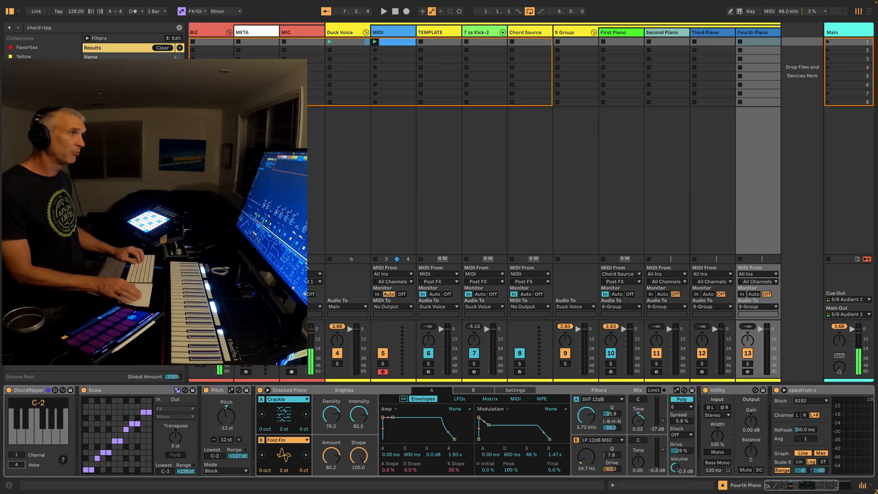
Inspect the Chord Source devices and the ChordRipper note displays on the piano tracks while playing chords
left_click(559, 32)
left_click(533, 31)
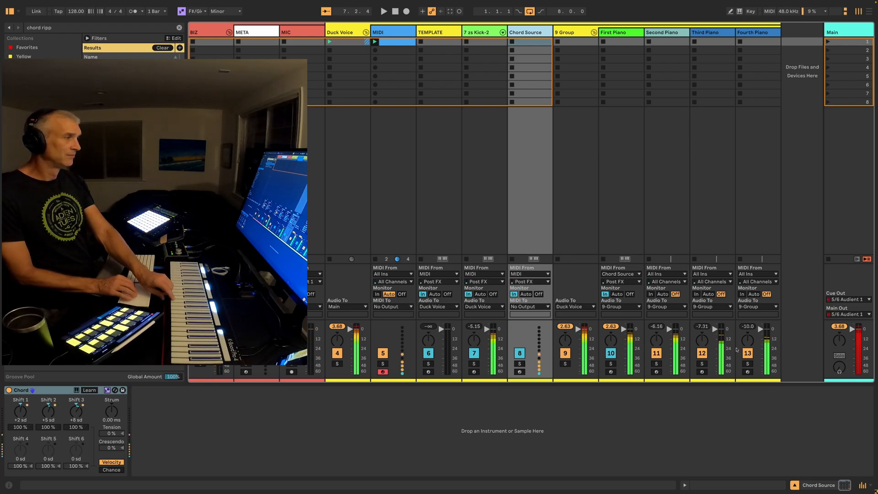
left_click(753, 33)
left_click(708, 32)
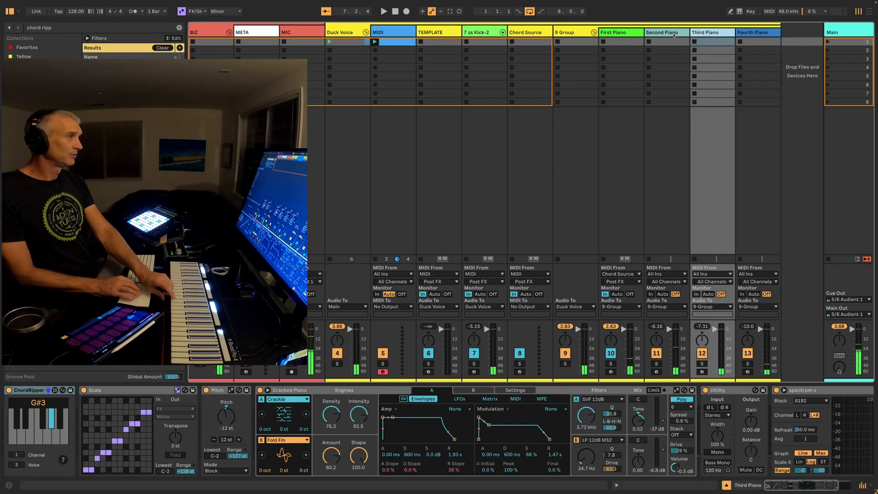
left_click(659, 34)
left_click(622, 34)
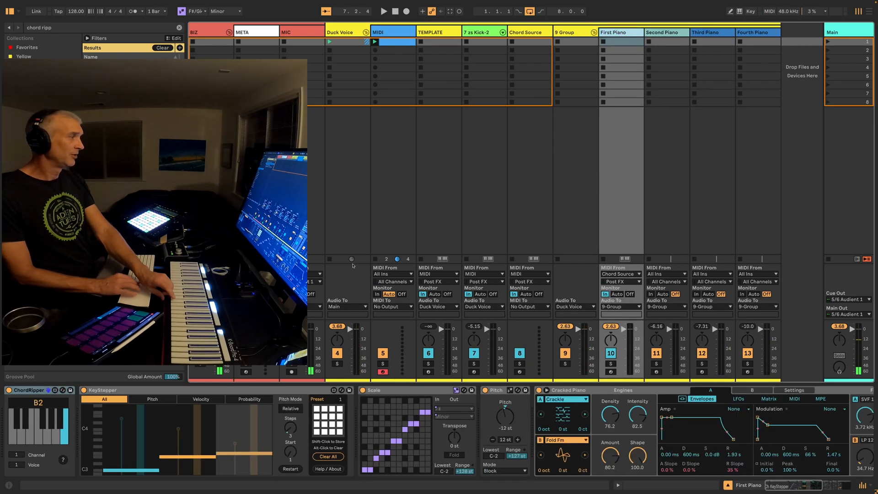
Remove the KeyStepper device from the First Piano track and select its Cracked Piano instrument
left_click(173, 390)
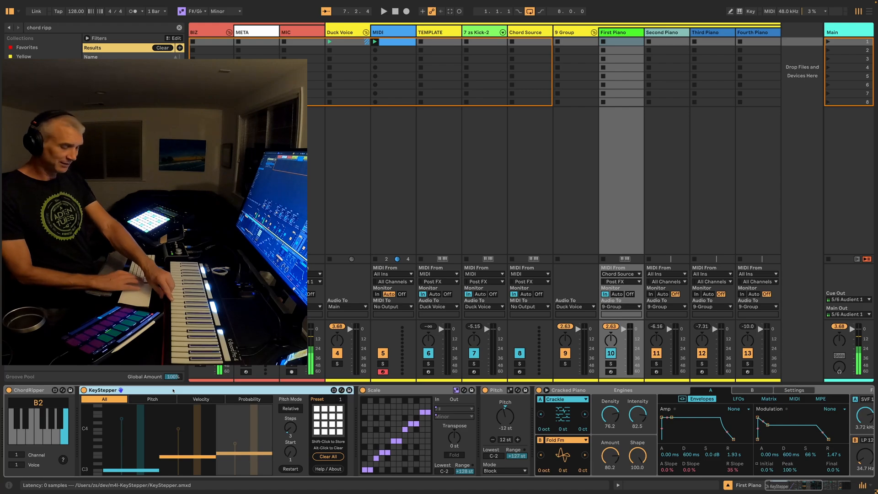
key("Delete")
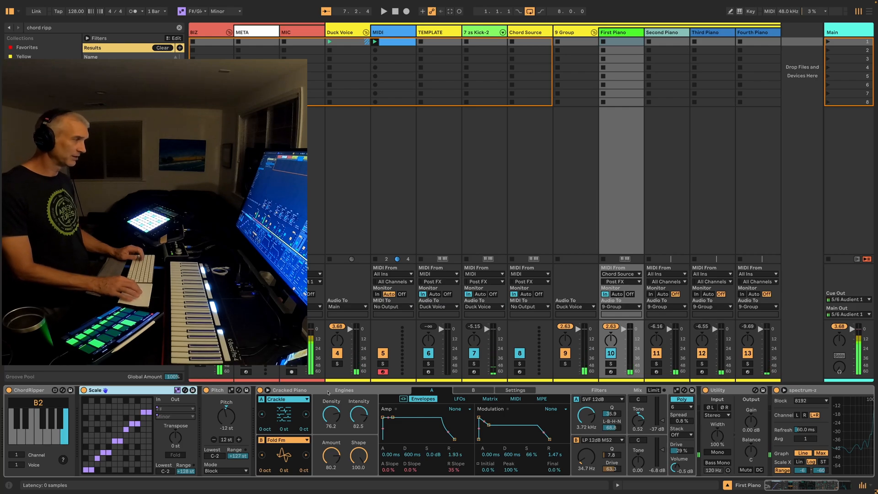
left_click(343, 391)
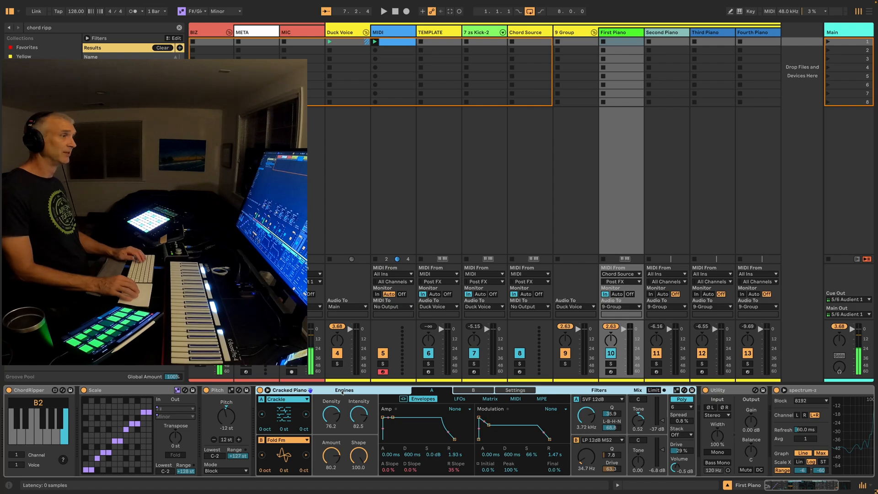
Find the ChiasticSlide device by searching for "chi" and add it to the 9-Group track
left_click(572, 35)
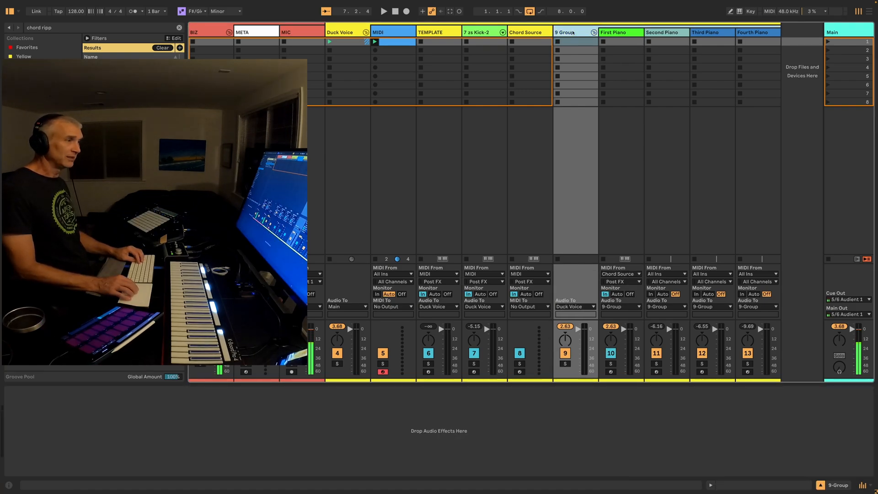
key("ctrl+f")
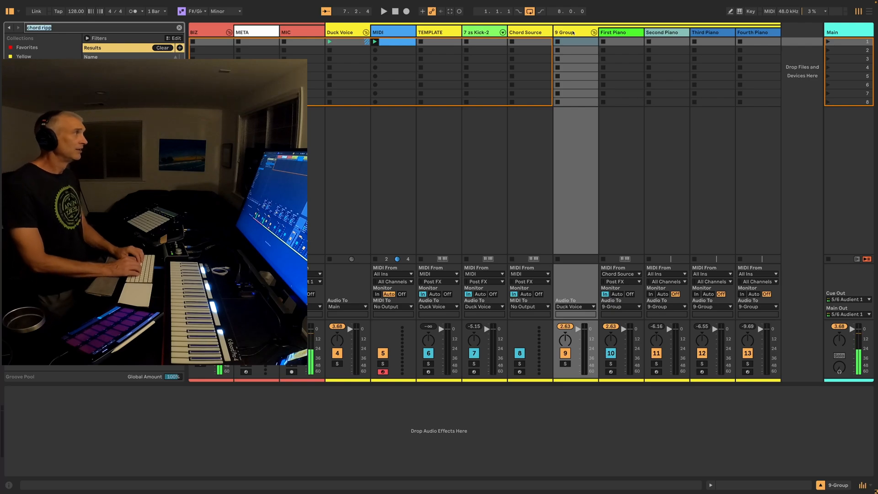
type("chi")
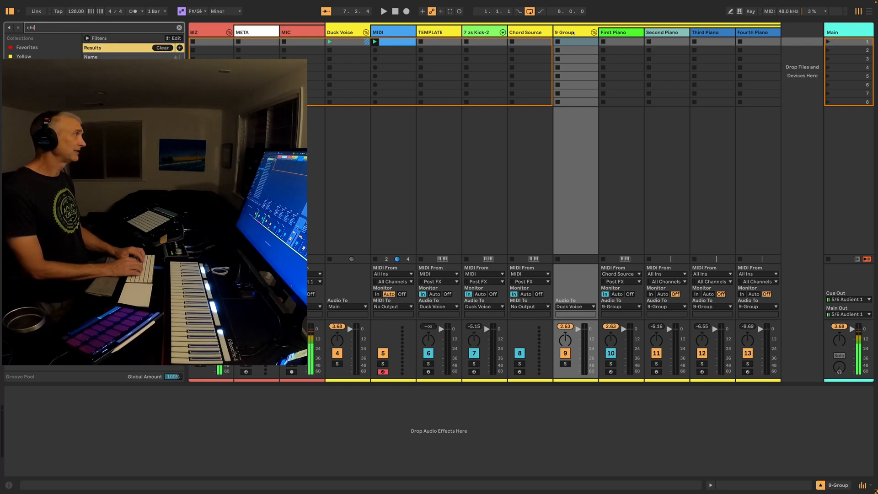
key("Down")
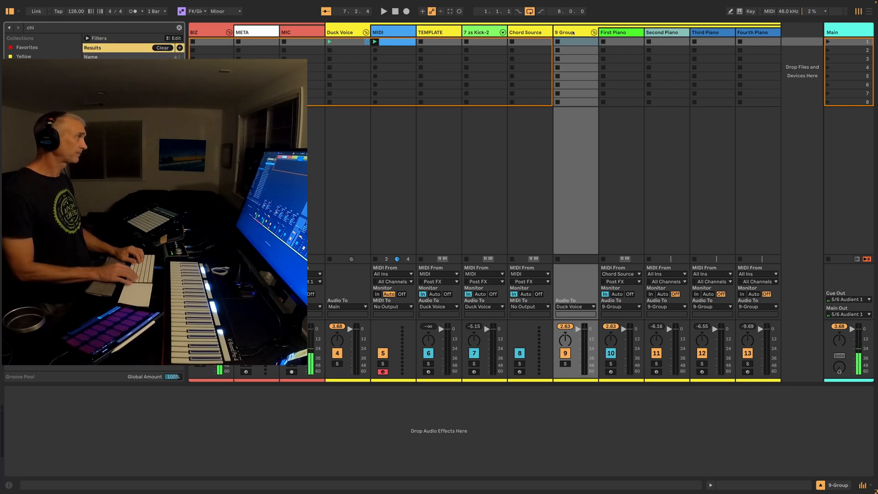
key("Return")
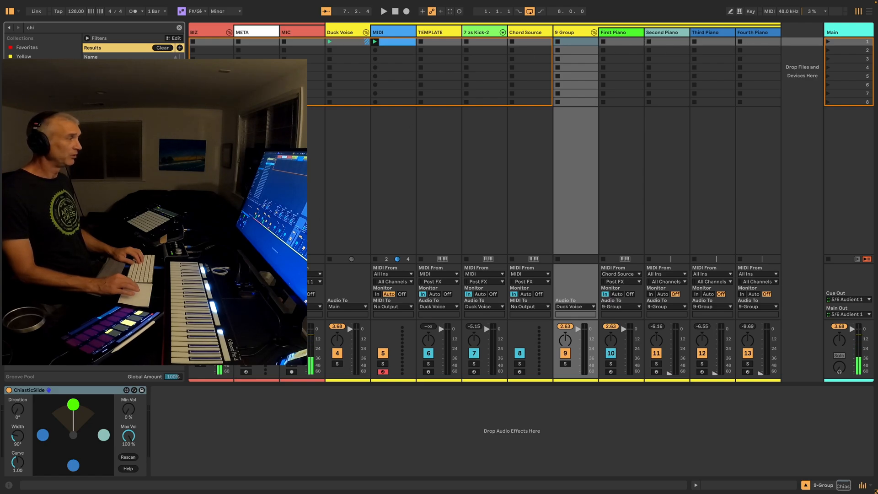
left_click(80, 394)
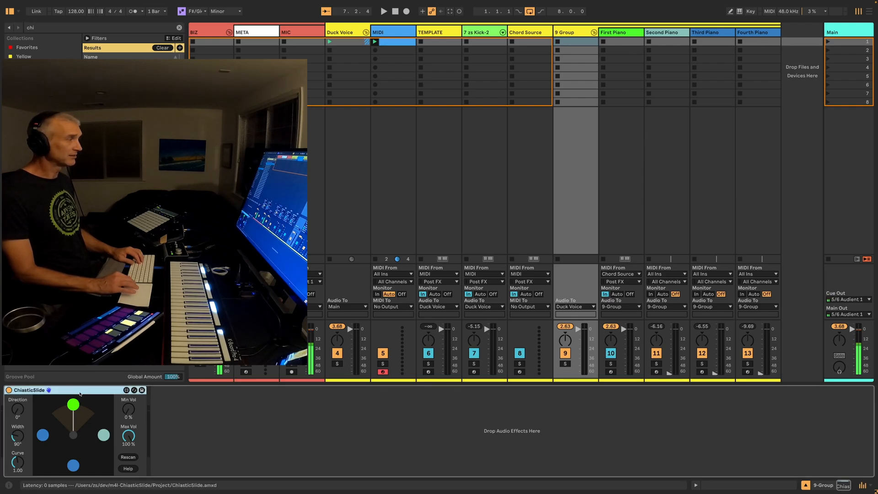
left_click(584, 32)
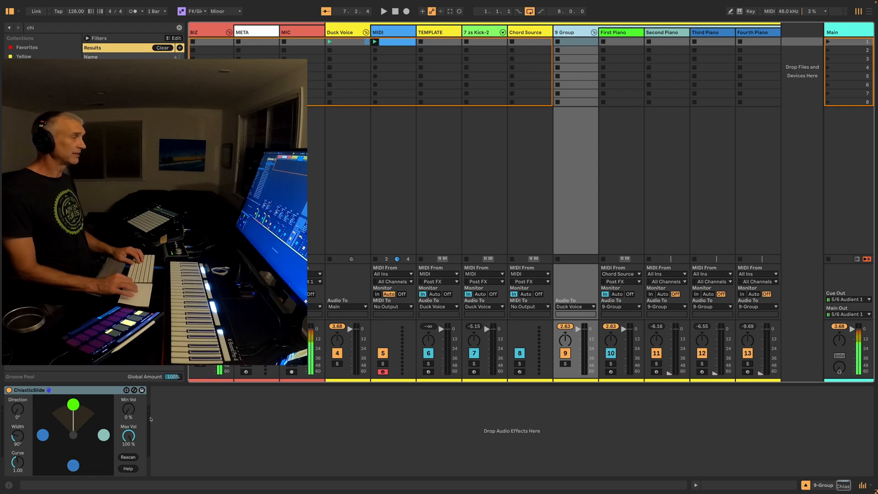
left_click(102, 395)
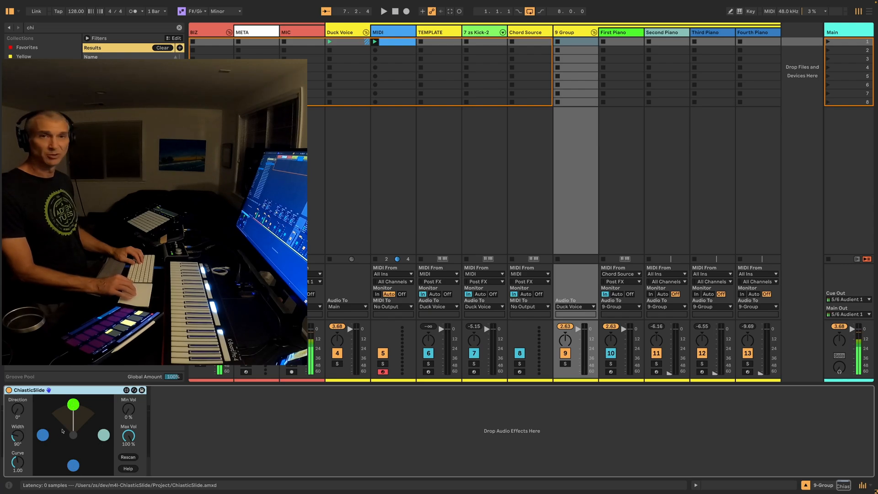
Color the Fourth Piano track orange and reselect the 9-Group track
right_click(756, 33)
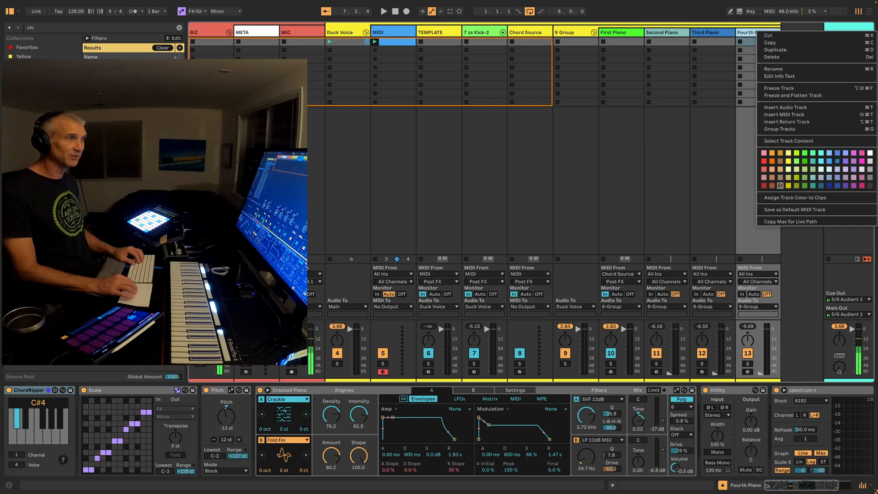
left_click(771, 172)
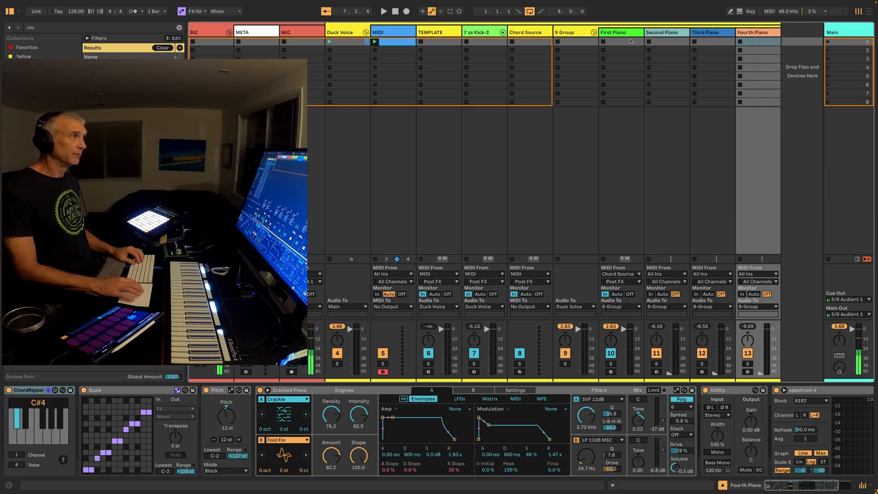
left_click(557, 38)
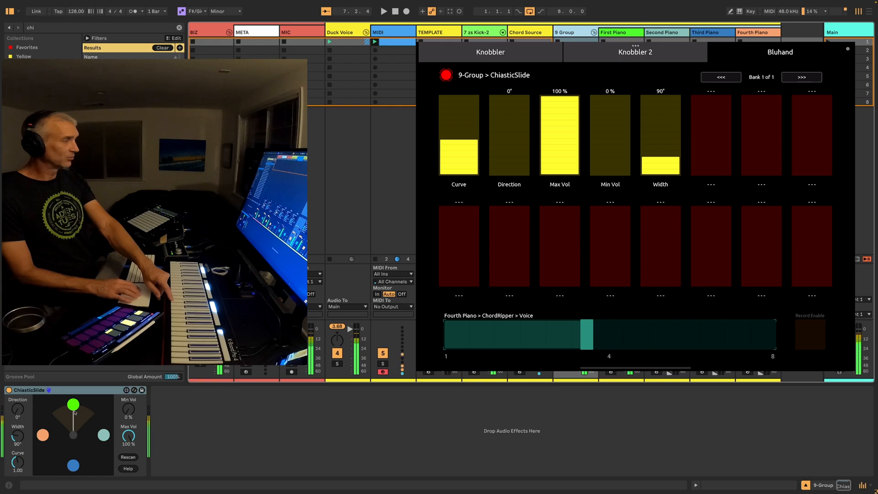
Sweep ChiasticSlide's Direction to 266° and back to 0°, and mute the 7-zs Kick-2 track in between
left_click_drag(19, 410, 19, 344)
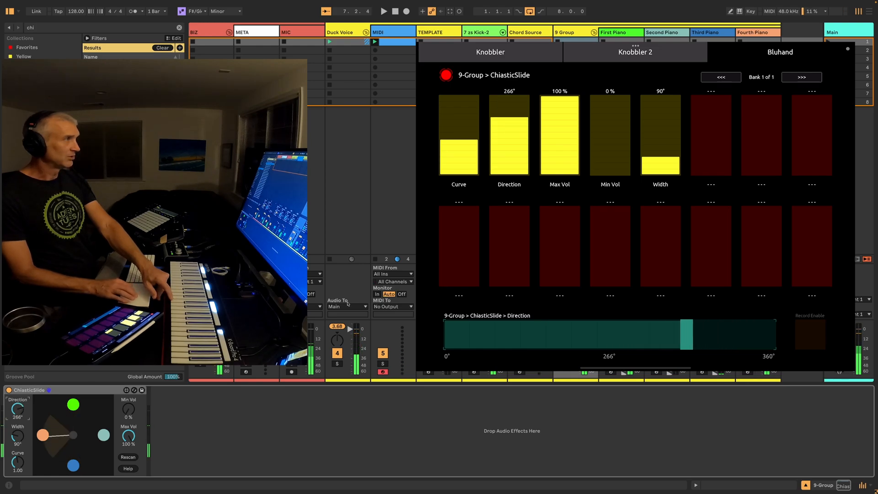
left_click(474, 353)
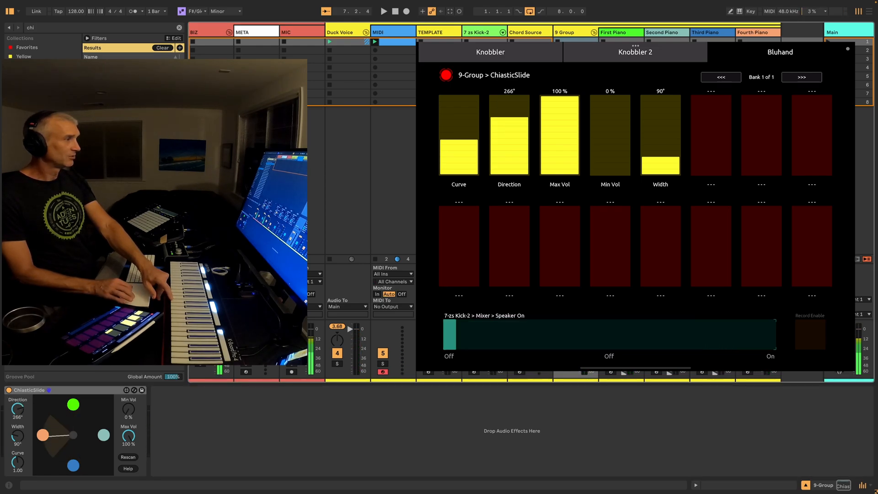
left_click_drag(17, 409, 17, 474)
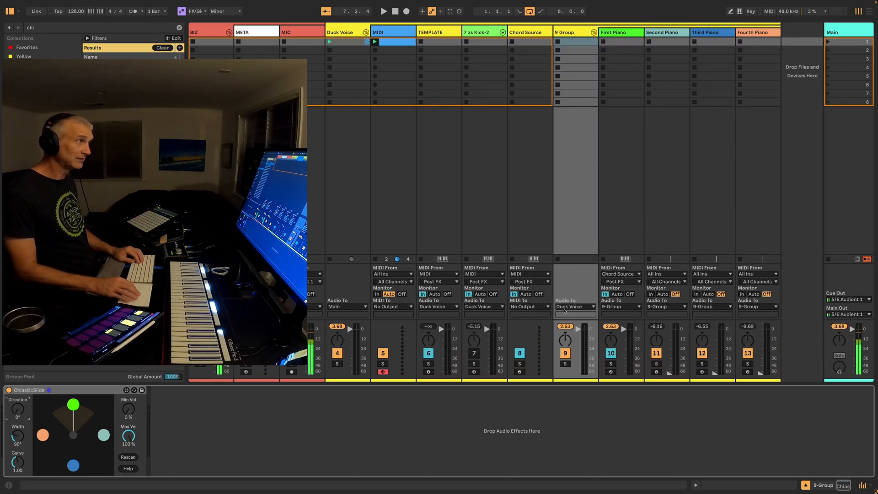
Pan the four piano tracks to different stereo positions, with ChiasticSlide's Direction raised to 272° to hear the spread
left_click_drag(614, 340, 702, 346)
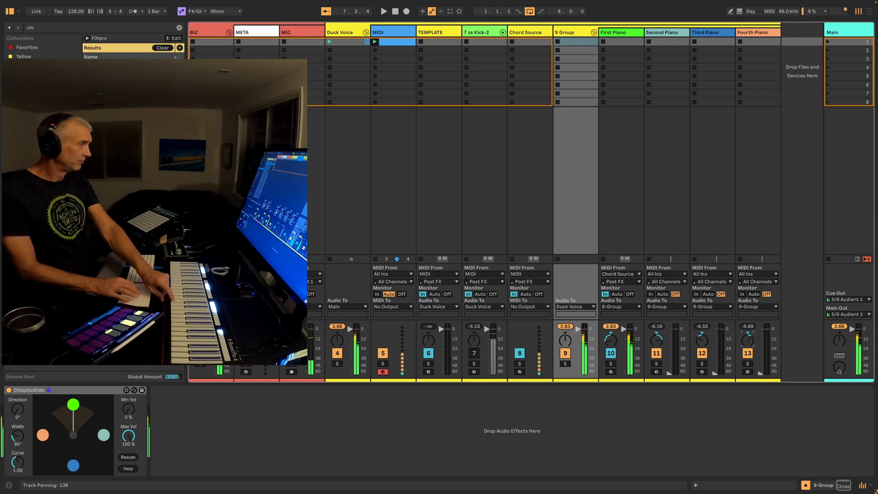
left_click_drag(17, 409, 17, 366)
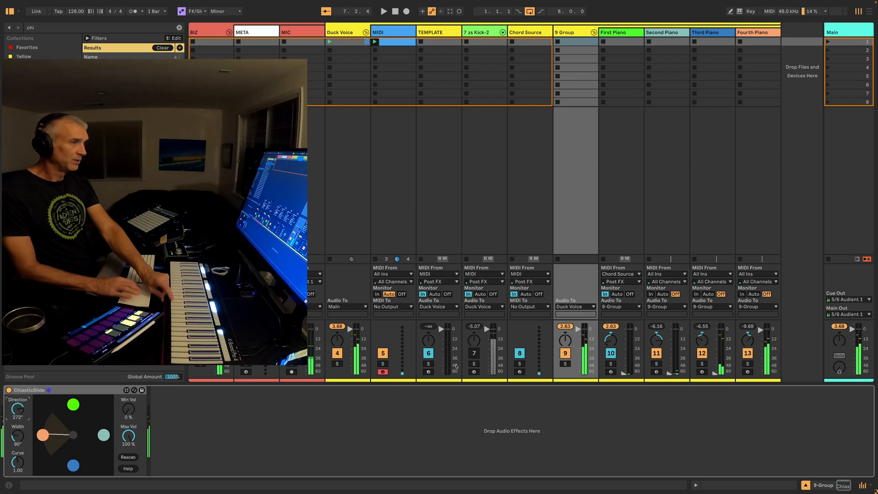
mouse_move(748, 341)
left_mouse_down()
mouse_move(748, 350)
mouse_move(748, 343)
left_mouse_up()
Try ChiasticSlide Directions such as 23°, 113°, 201° and 278° combined with Widths from 356° down to 42°
left_click_drag(17, 408, 17, 472)
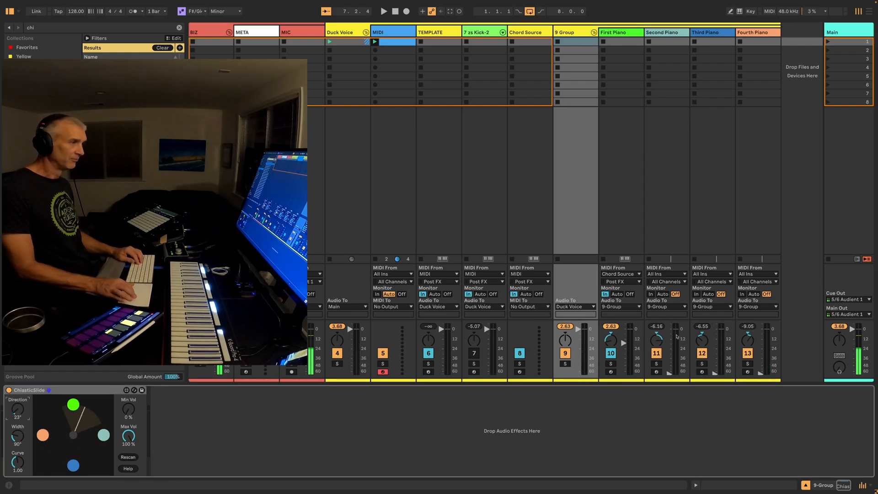
mouse_move(17, 408)
left_mouse_down()
mouse_move(18, 341)
mouse_move(16, 413)
left_mouse_up()
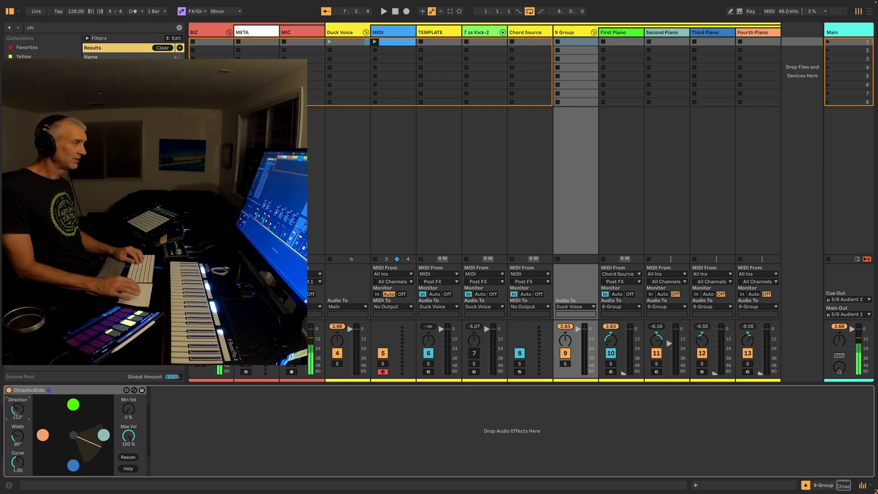
left_click_drag(18, 436, 18, 392)
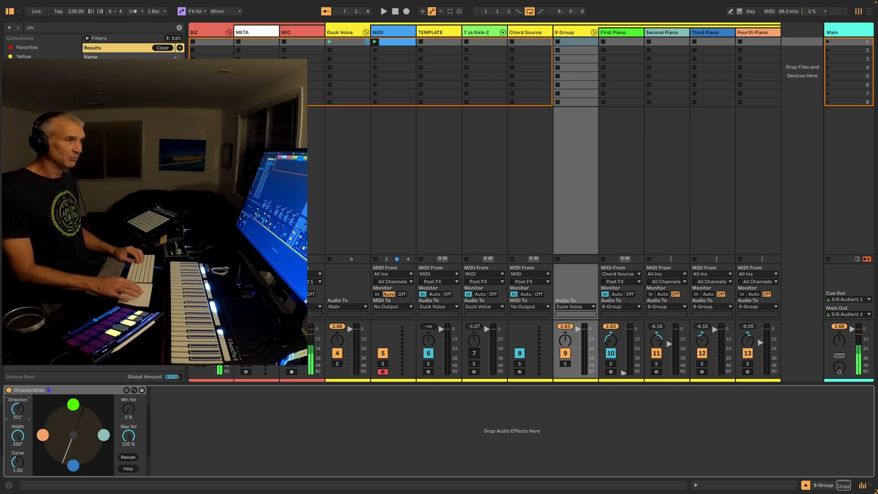
left_click_drag(19, 409, 20, 490)
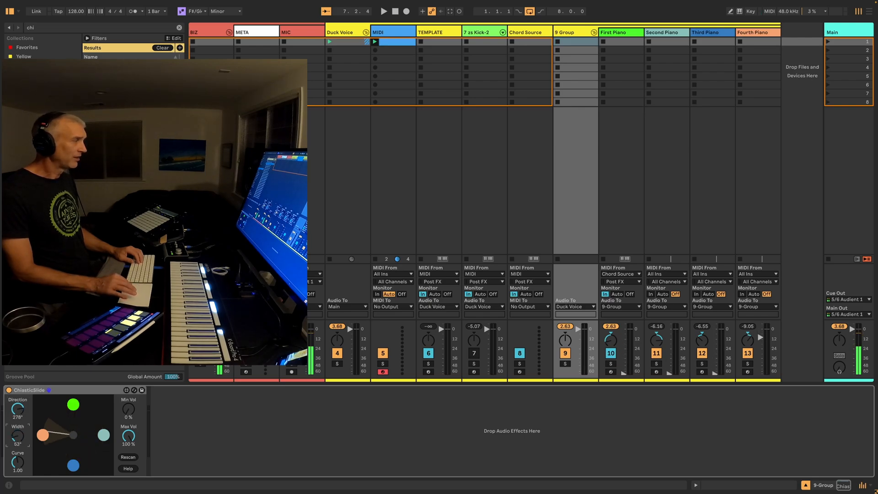
left_click_drag(18, 408, 18, 480)
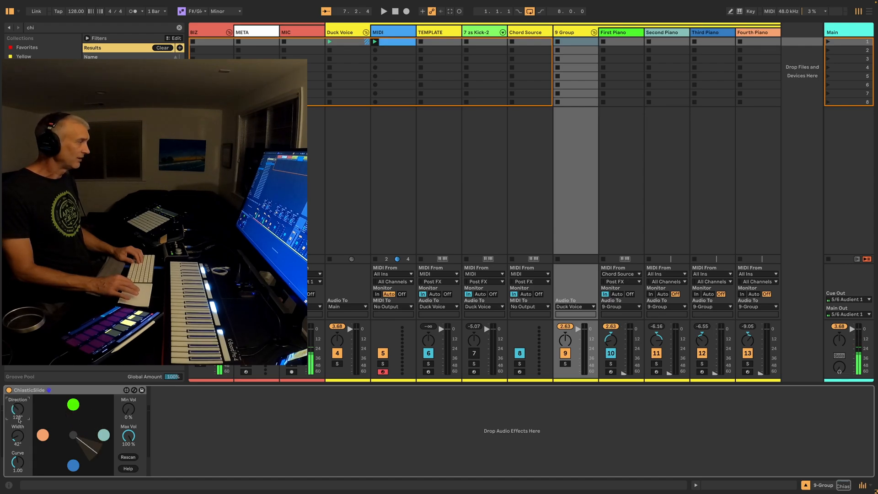
Try ChiasticSlide with Width 325° and 317° and Curve 0.13, 0.01 and 10.00, and restore Direction 0°, Width 90° and Curve 1.00
left_click_drag(18, 435, 18, 385)
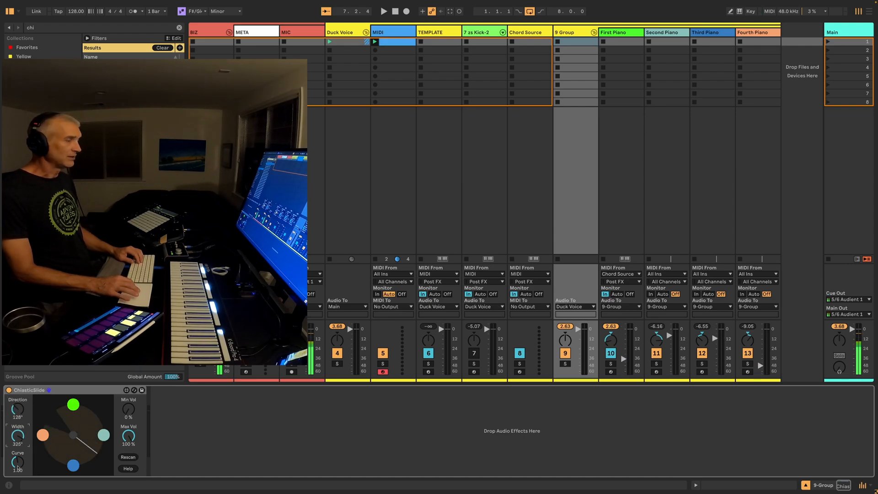
left_click_drag(17, 467, 18, 487)
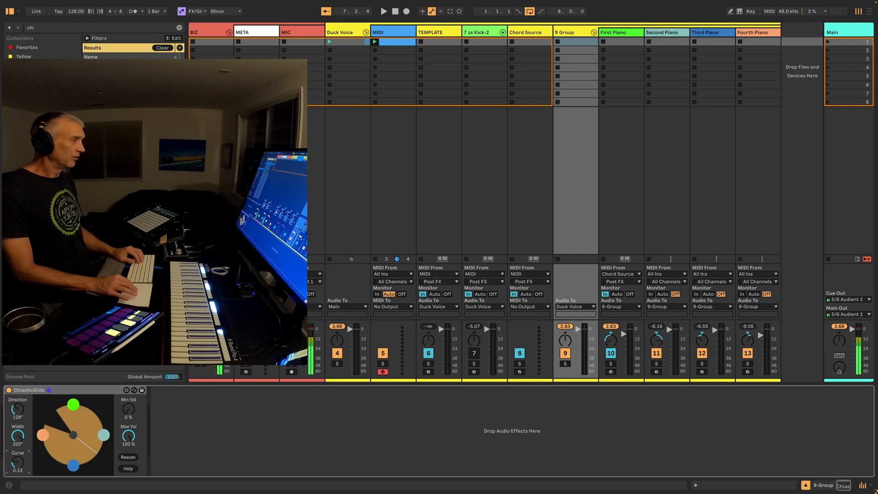
left_click_drag(18, 435, 18, 471)
mouse_move(17, 435)
left_mouse_down()
mouse_move(17, 449)
mouse_move(17, 426)
left_mouse_up()
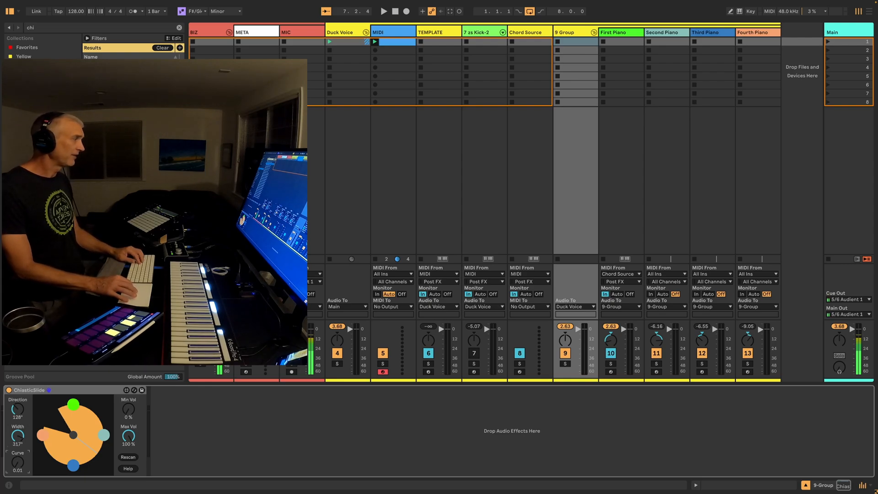
left_click_drag(17, 462, 18, 407)
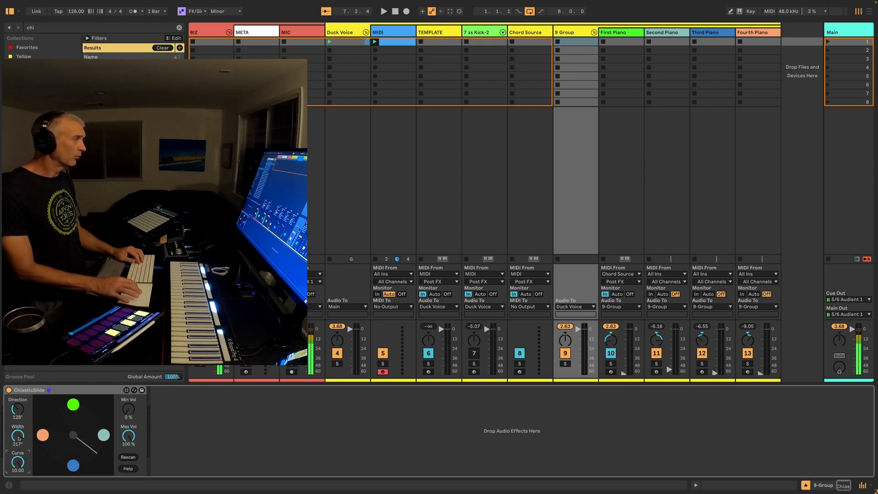
left_click_drag(18, 404, 19, 463)
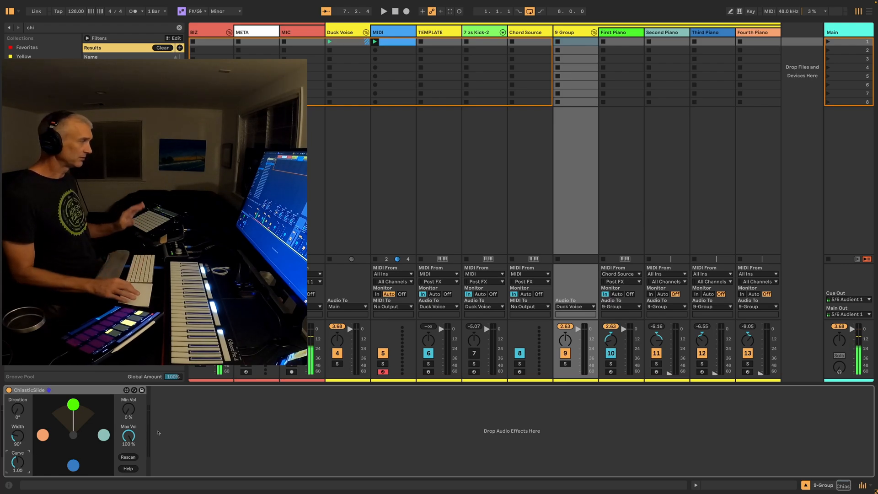
Set ChiasticSlide's Direction to 48° and add an LFO device to 9-Group by searching for "lfo"
mouse_move(18, 409)
left_mouse_down()
mouse_move(18, 387)
mouse_move(17, 410)
left_mouse_up()
key("ctrl+f")
type("lfo")
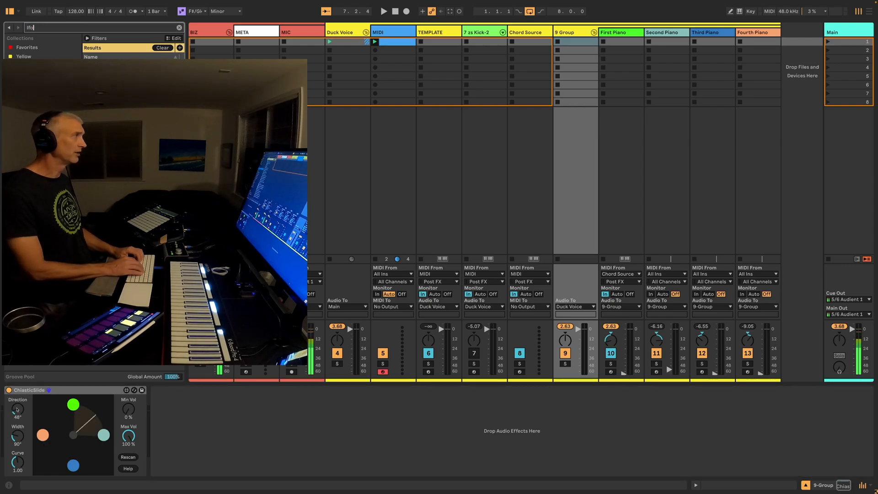
key("Down")
key("Down")
key("Down")
key("Down")
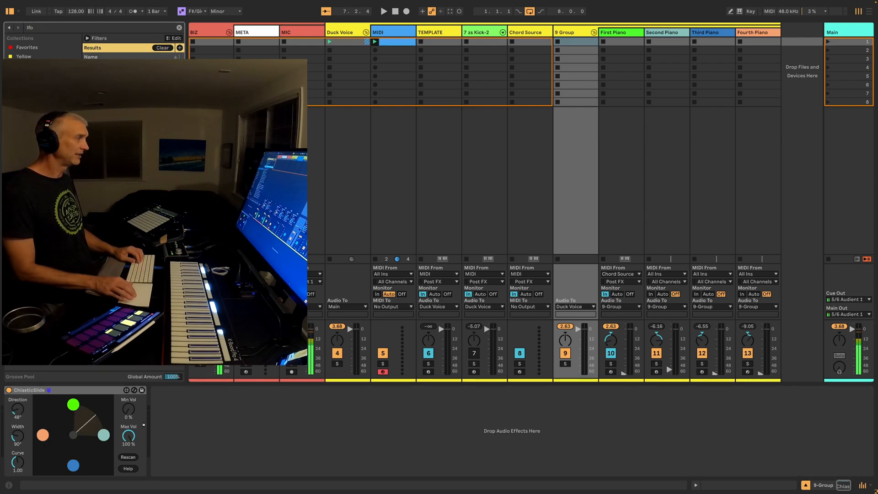
key("Return")
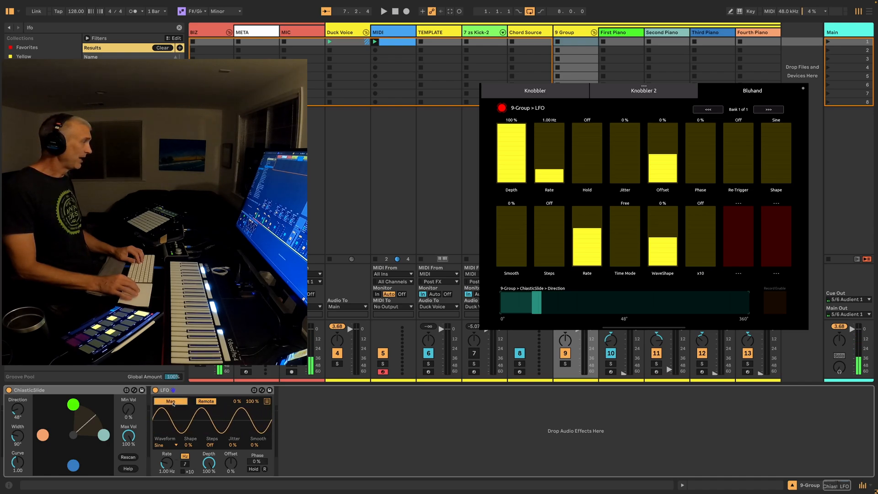
Map the LFO to ChiasticSlide's Direction and set its waveform to Up
left_click(20, 411)
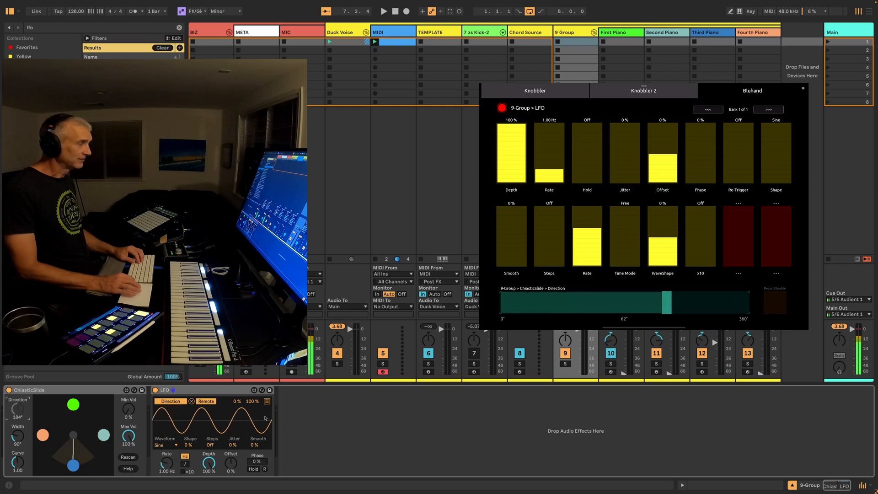
left_click(165, 446)
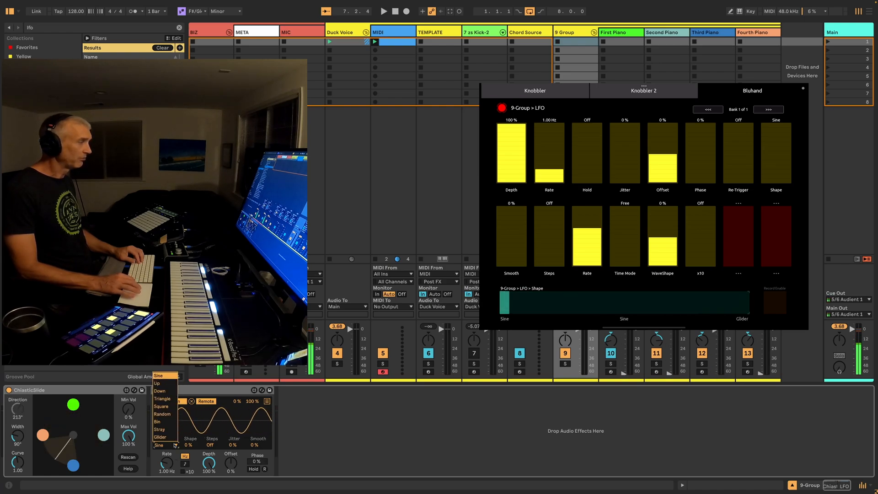
left_click(167, 386)
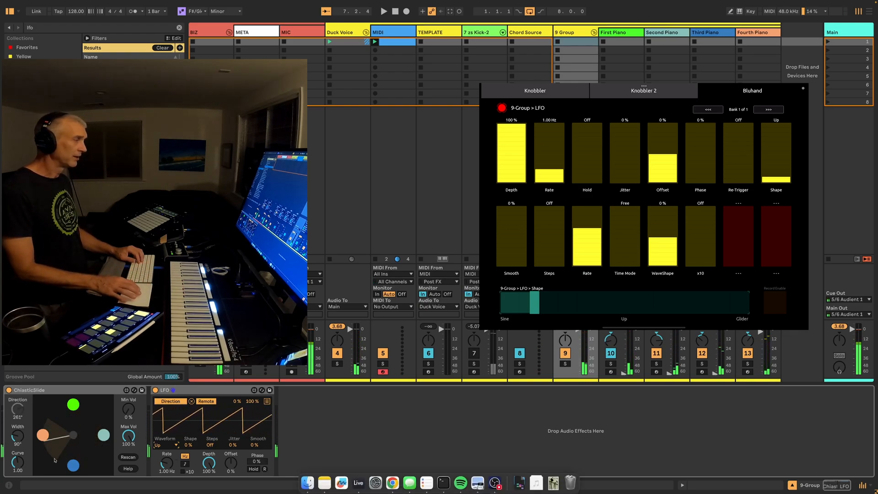
Switch the LFO to a tempo-synced rate of 1/4 and unmute the 7-zs Kick-2 track
left_click(185, 463)
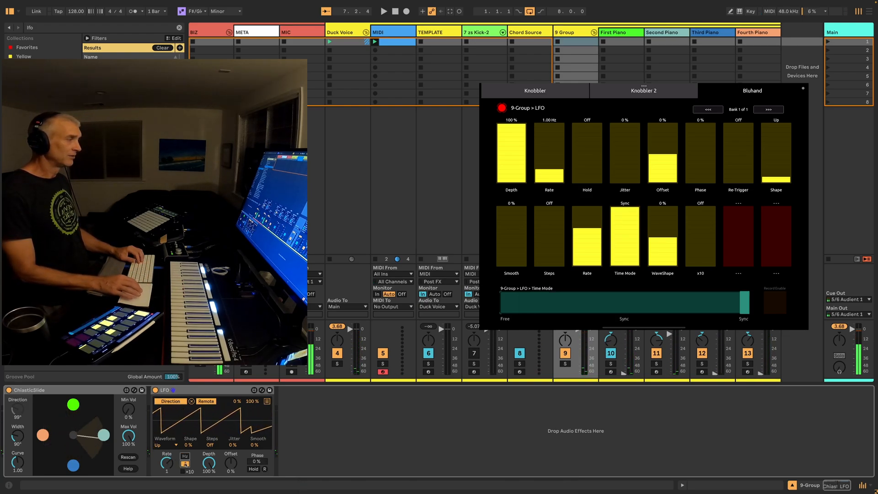
left_click_drag(166, 464, 167, 478)
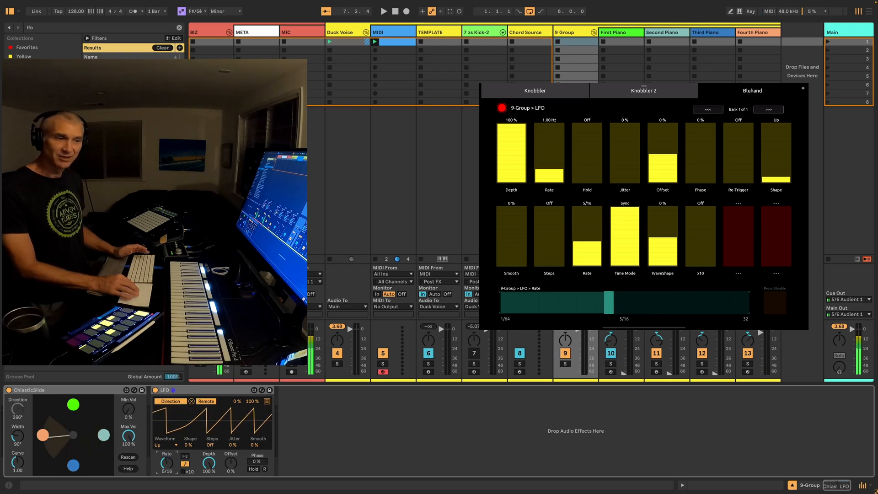
left_click_drag(167, 478, 167, 481)
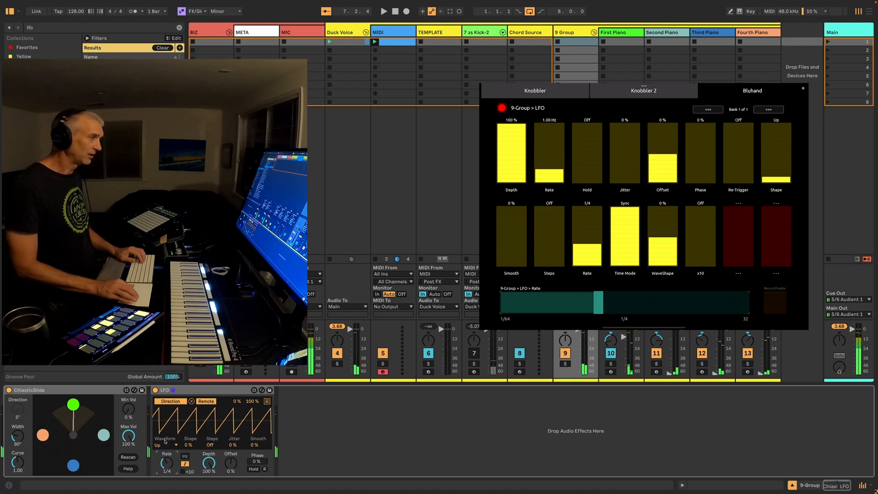
left_click(473, 354)
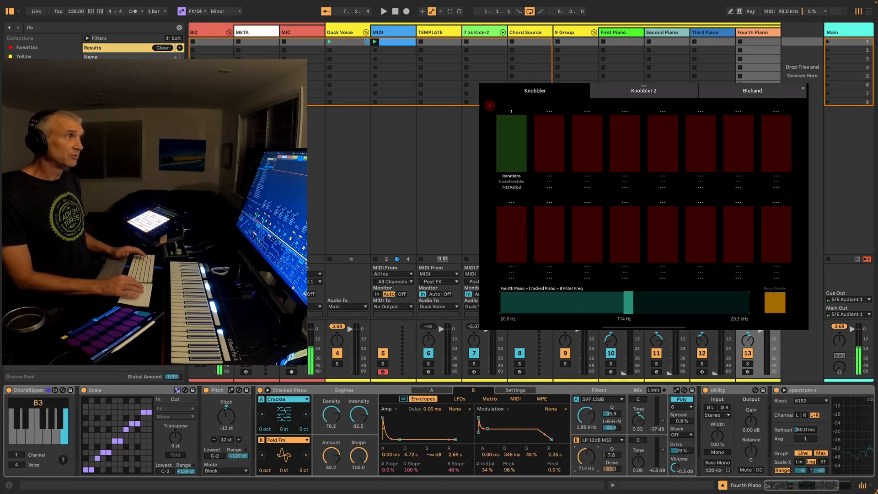
Assign Cracked Piano's B Filter Freq from the First, Second, Third and Fourth Piano tracks to separate Knobbler sliders
left_click(615, 32)
left_click(582, 467)
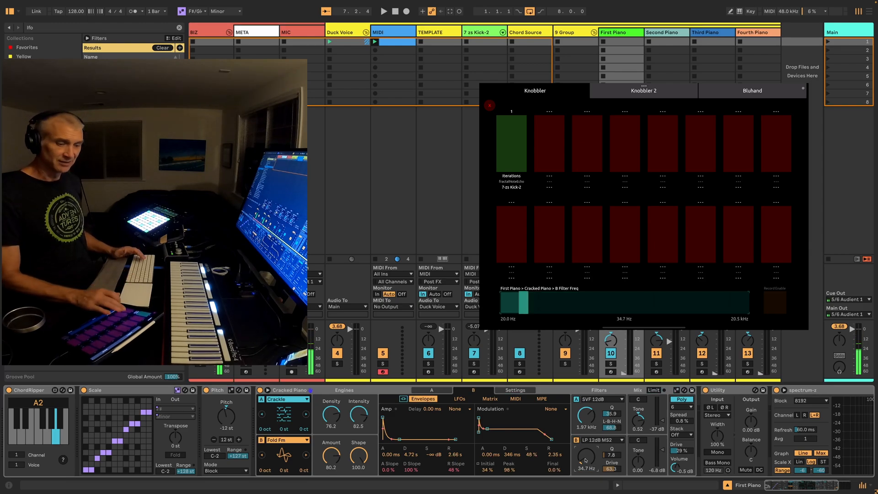
left_click(662, 32)
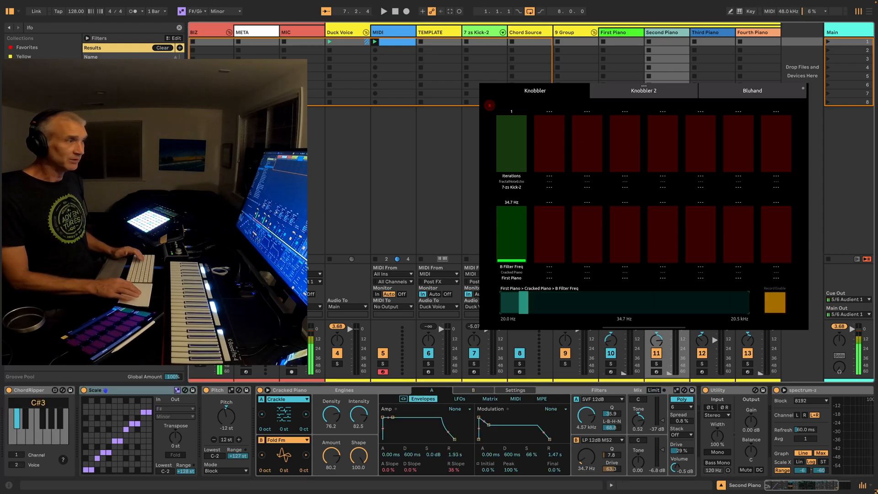
left_click(585, 456)
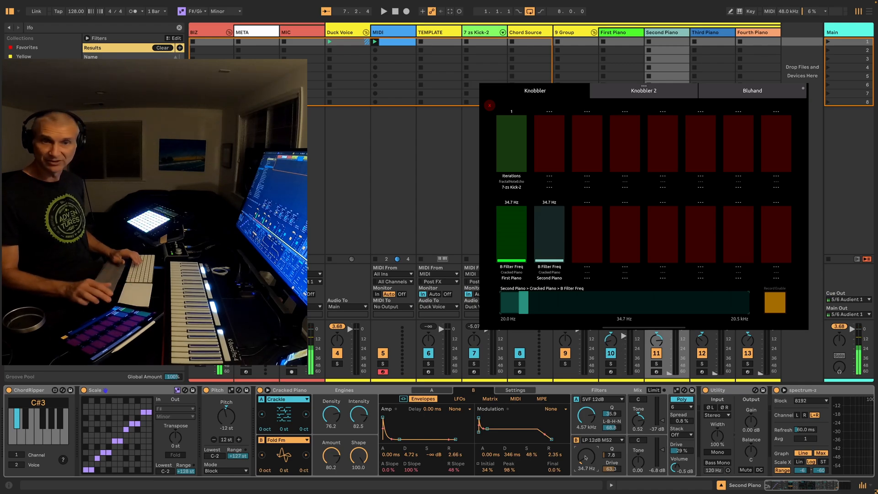
key("Right")
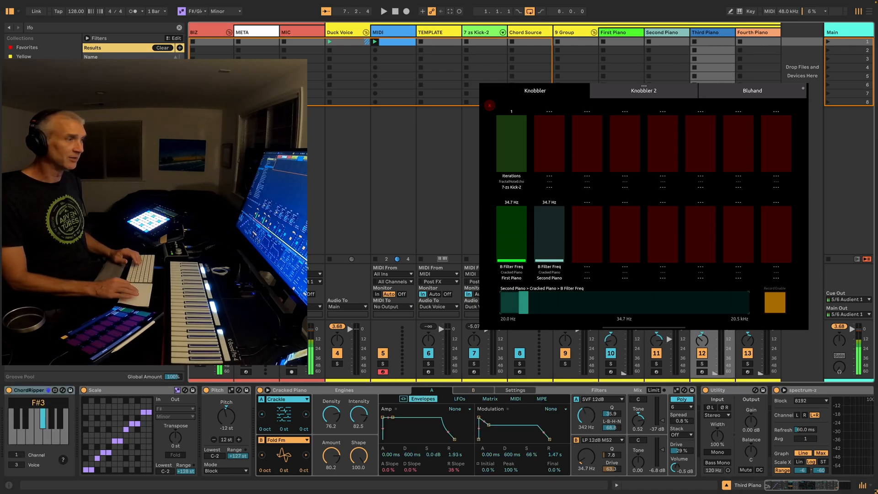
left_click(586, 462)
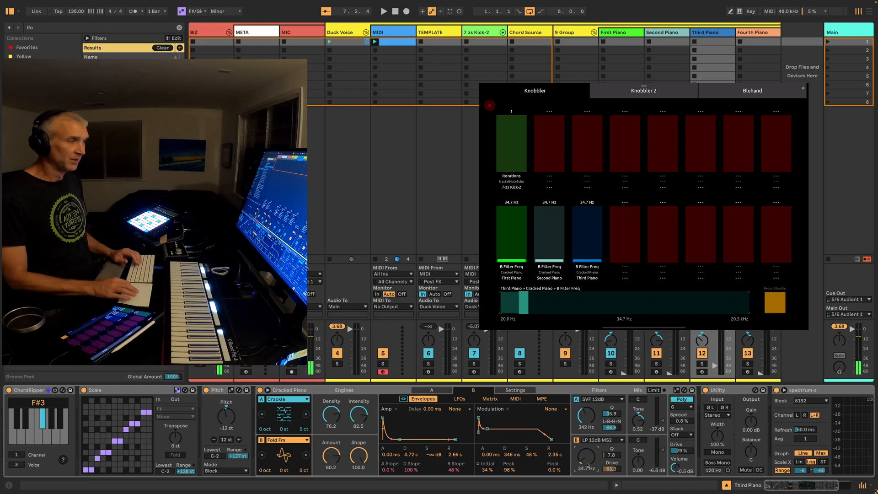
key("Right")
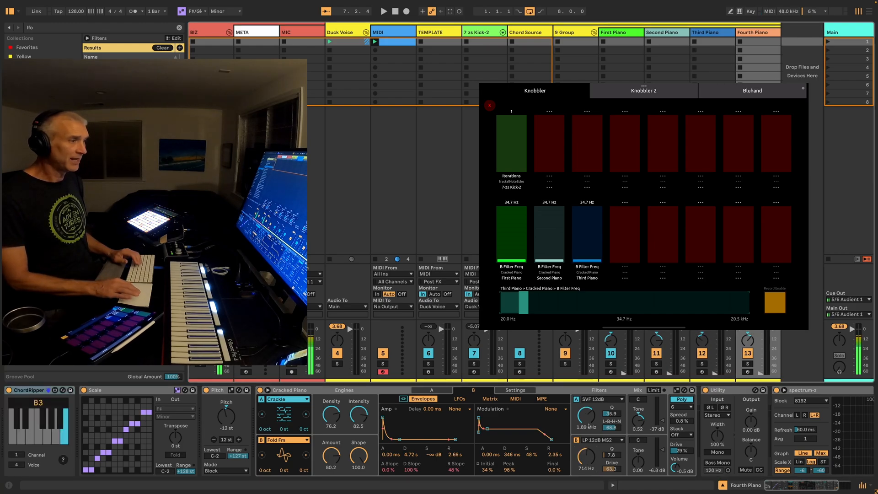
left_click(586, 459)
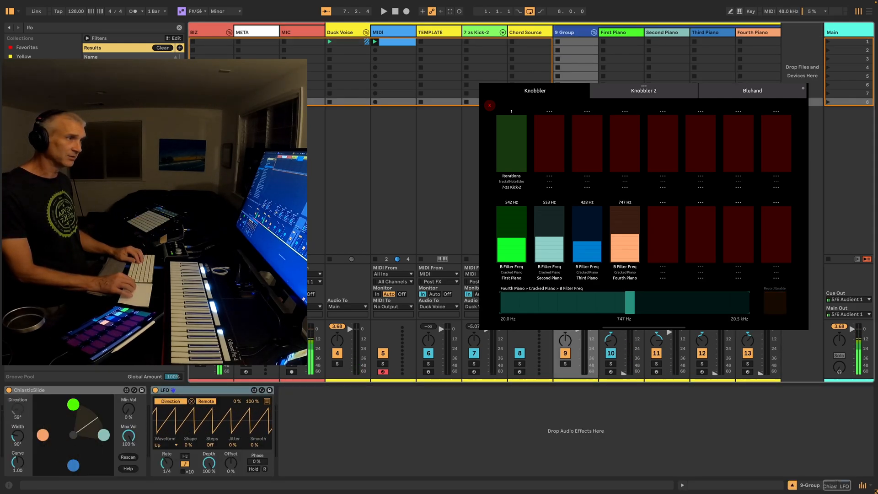
Insert a return track and load ValhallaDelay on it by searching the browser for "val"
key("alt+super+t")
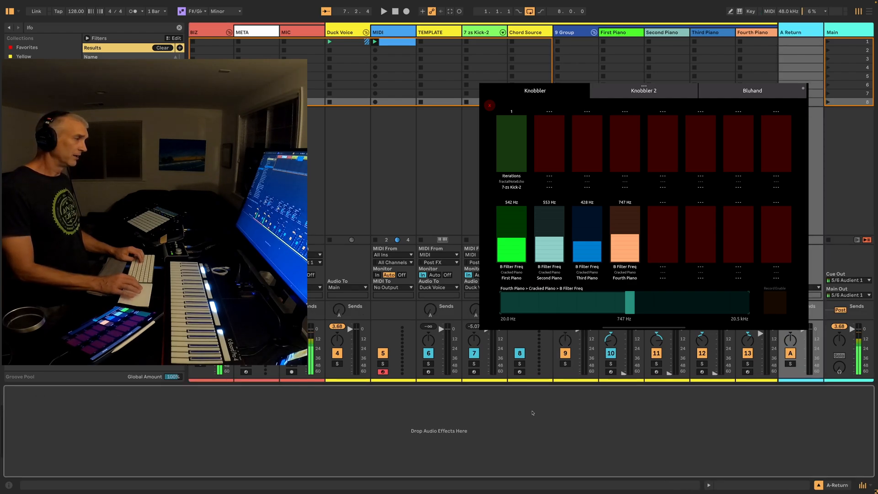
key("super+f")
type("val")
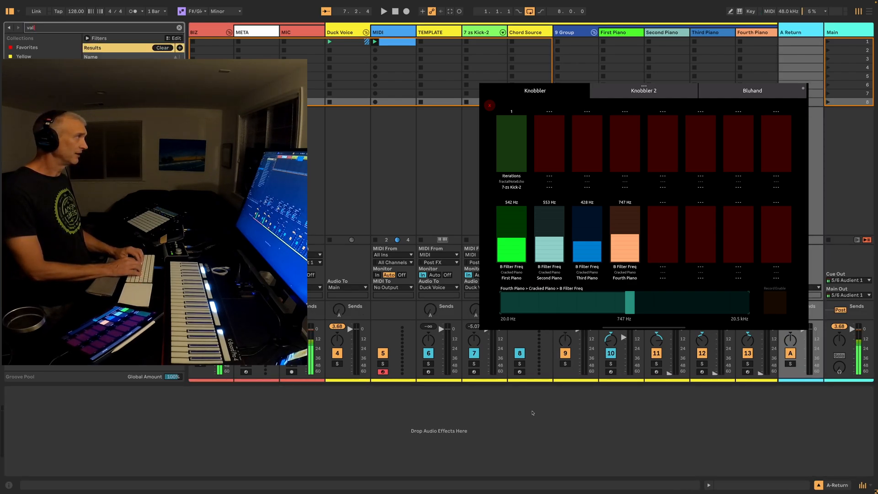
key("Return")
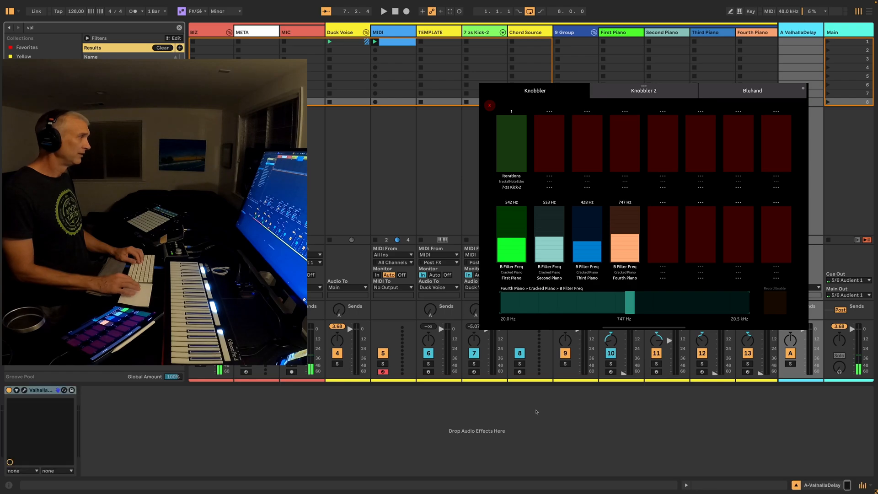
Open the ValhallaDelay window, move it over the mixer, and set Style to Ratio and Drive to 5.4 dB
left_click(25, 390)
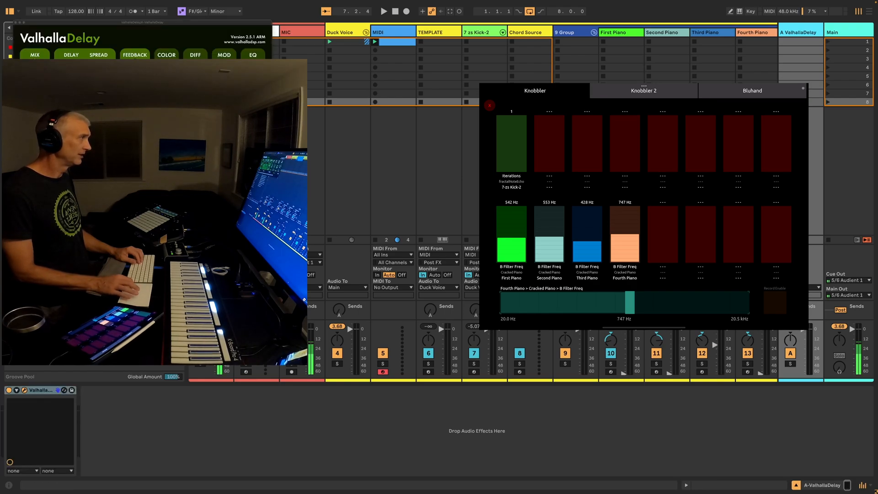
left_click_drag(94, 22, 529, 196)
left_click_drag(463, 270, 463, 266)
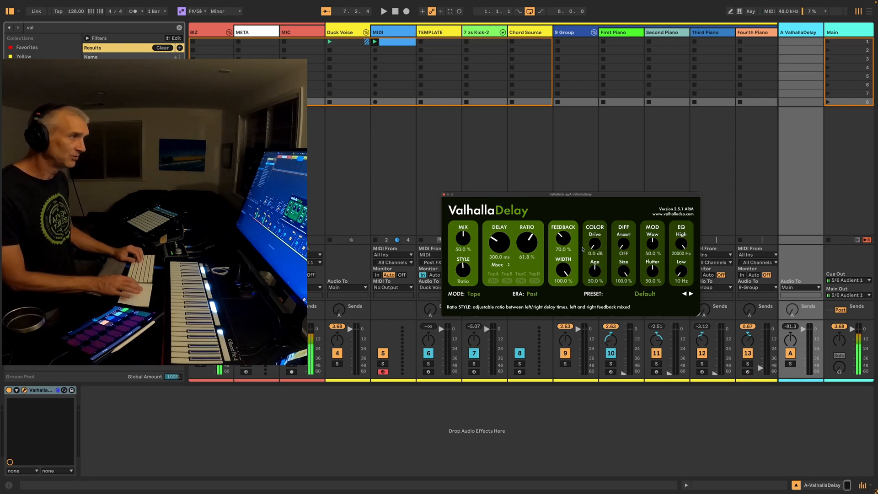
left_click_drag(595, 245, 597, 227)
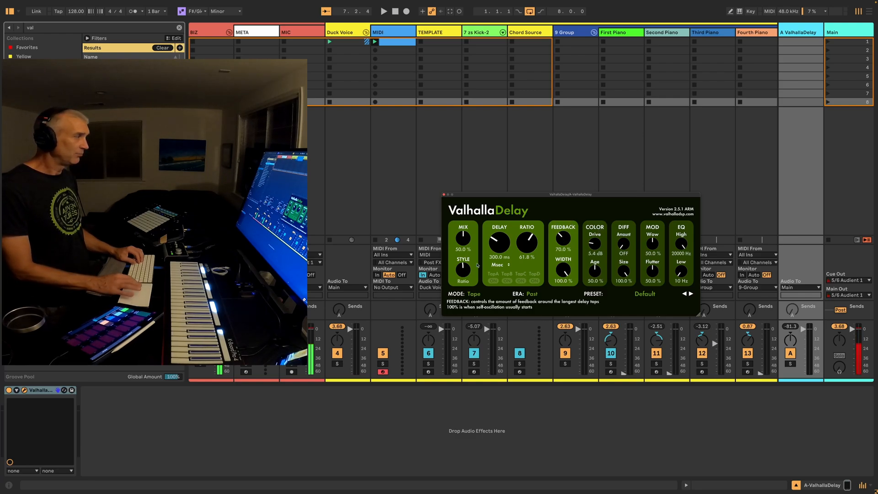
Expand ValhallaDelay's parameters in the device chain, select Feedback for Knobbler mapping, and close the plug-in window
left_click(17, 390)
left_click(17, 390)
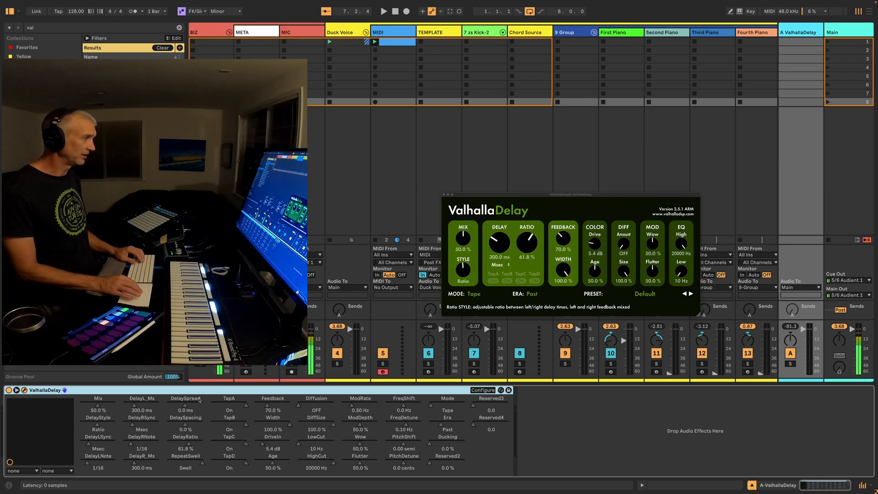
left_click(269, 401)
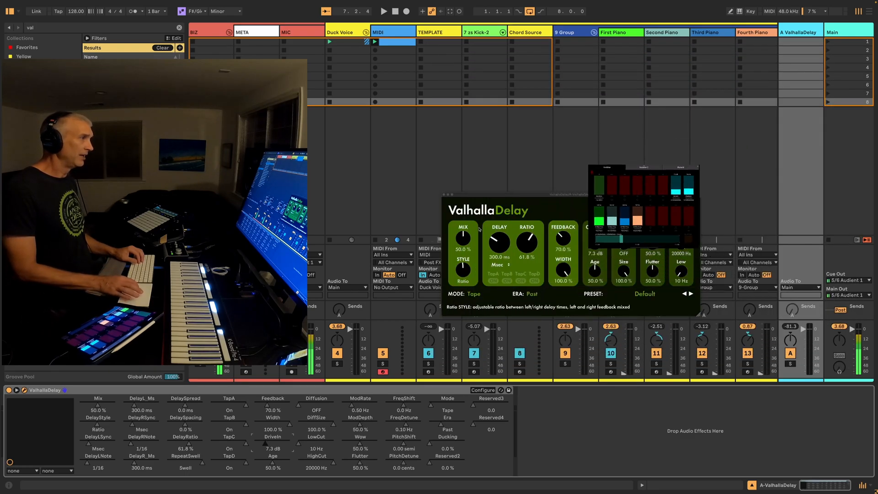
left_click(444, 196)
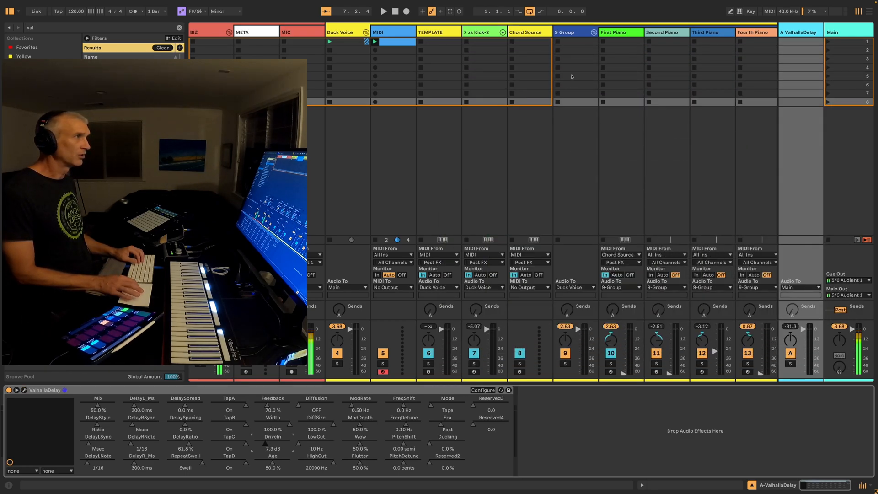
Rename 9-Group to PIANOS and set its send to the ValhallaDelay return to about -17.7 dB
left_click(573, 34)
type("P")
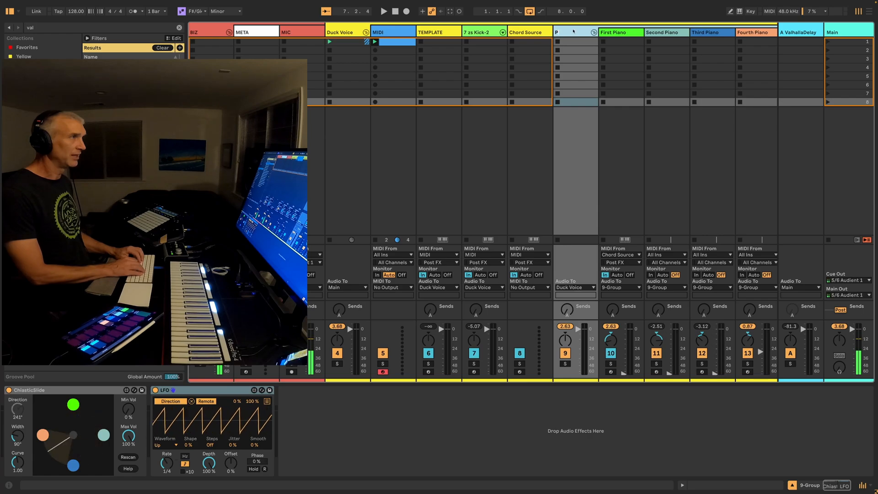
type("IANOS")
key("Return")
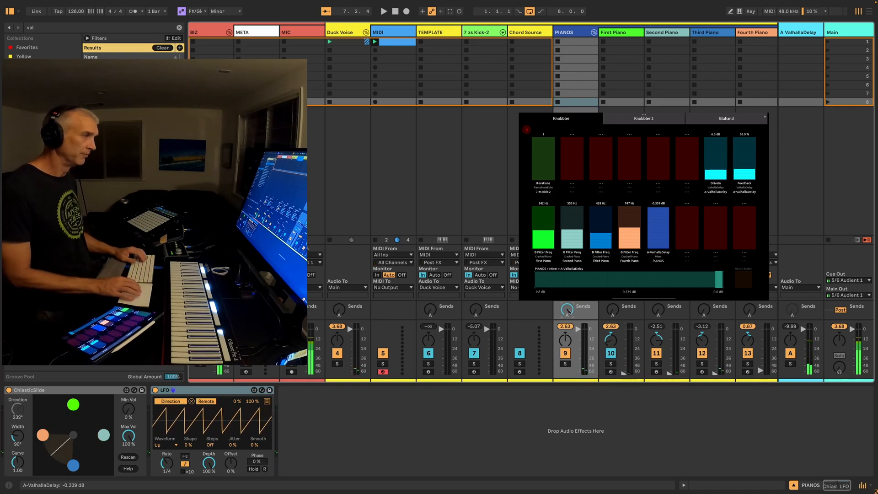
left_click_drag(569, 311, 569, 311)
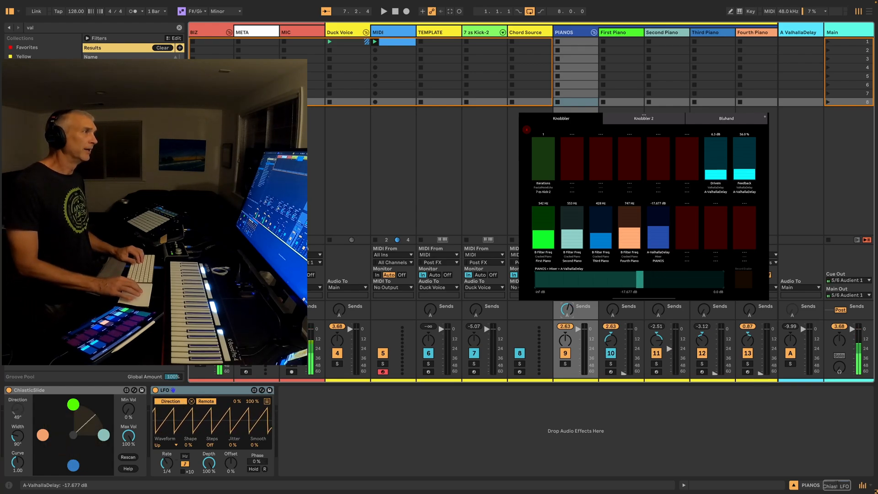
Duplicate the TEMPLATE track, place the copy between 7-zs Kick-2 and Chord Source, and colour it brown
left_click(530, 33)
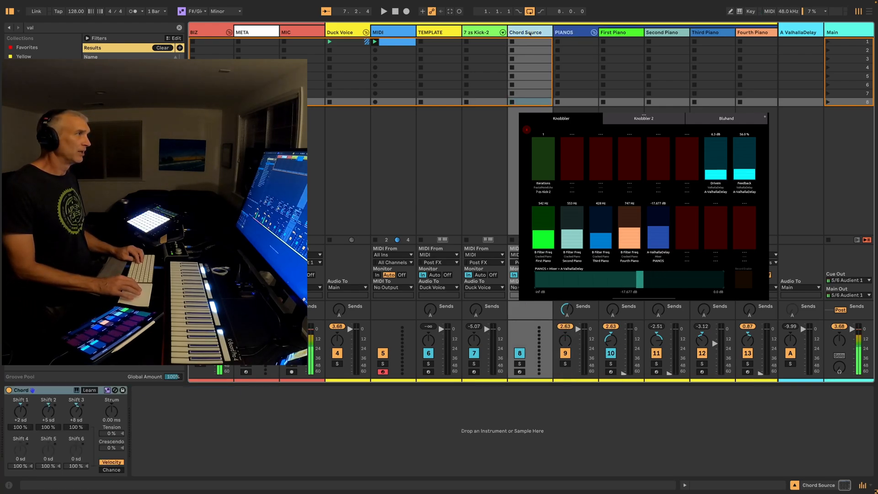
left_click(560, 33)
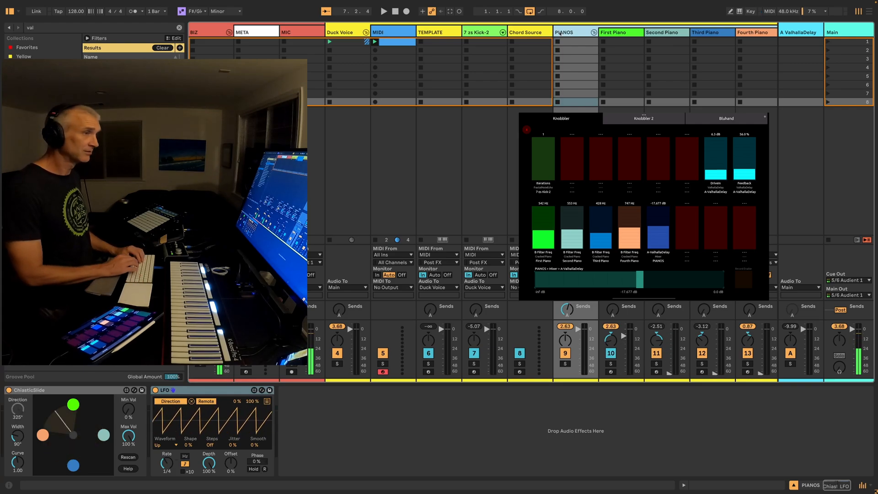
scroll(554, 32, "right", 2)
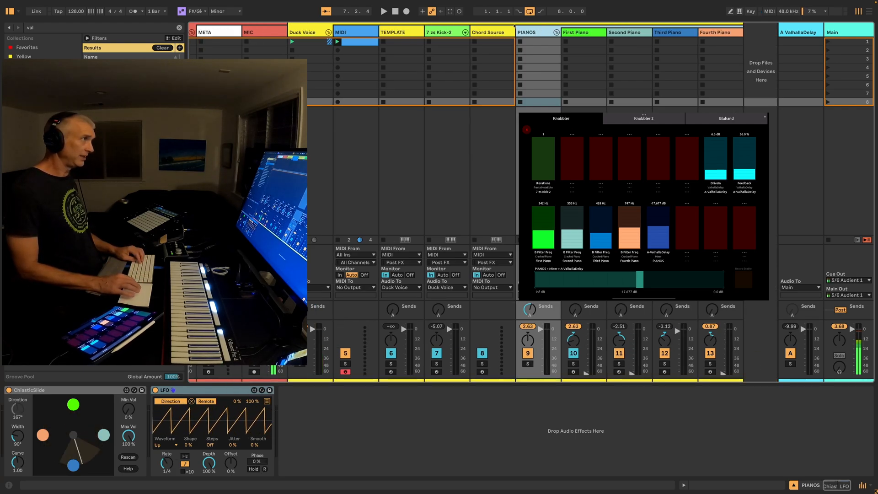
left_click(384, 32)
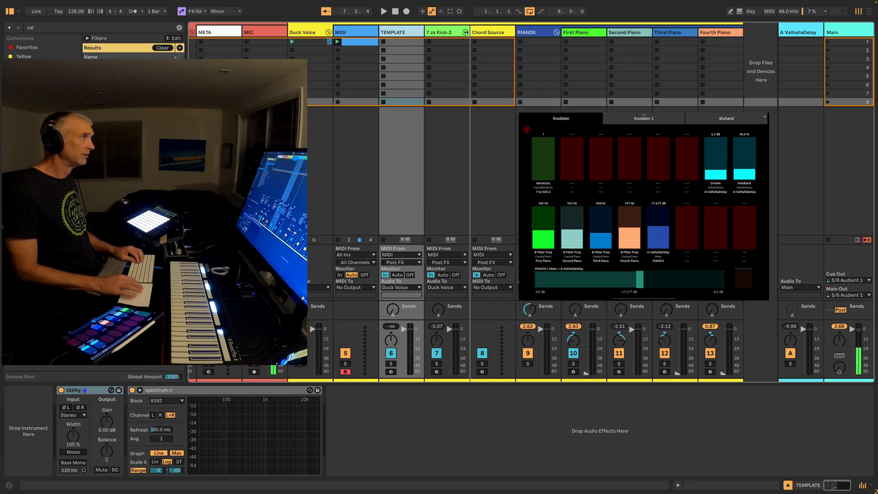
key("ctrl+d")
right_click(491, 32)
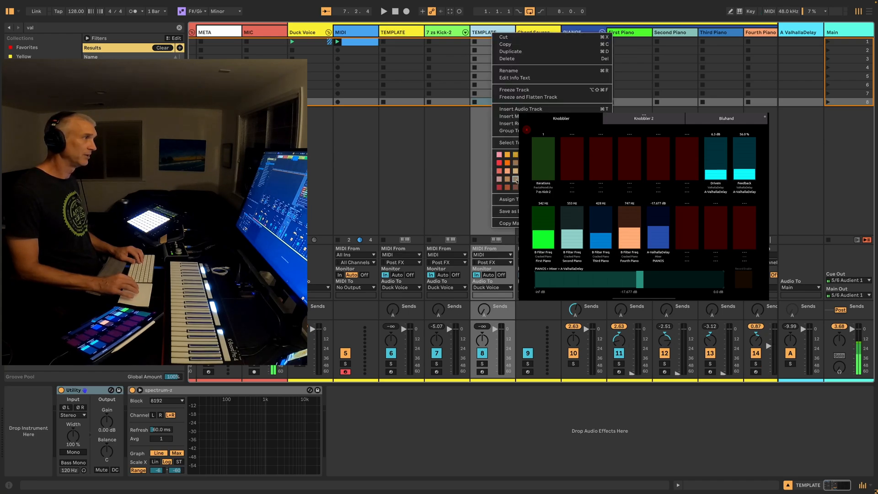
left_click(516, 187)
right_click(496, 35)
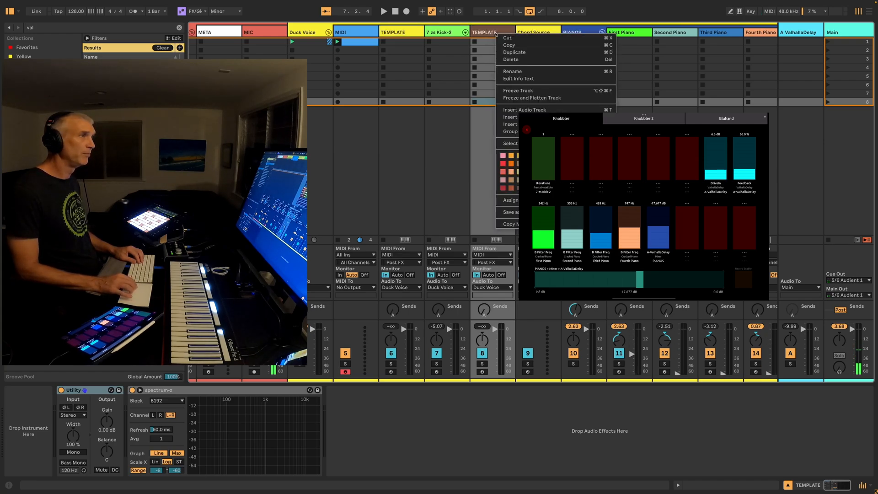
left_click(486, 161)
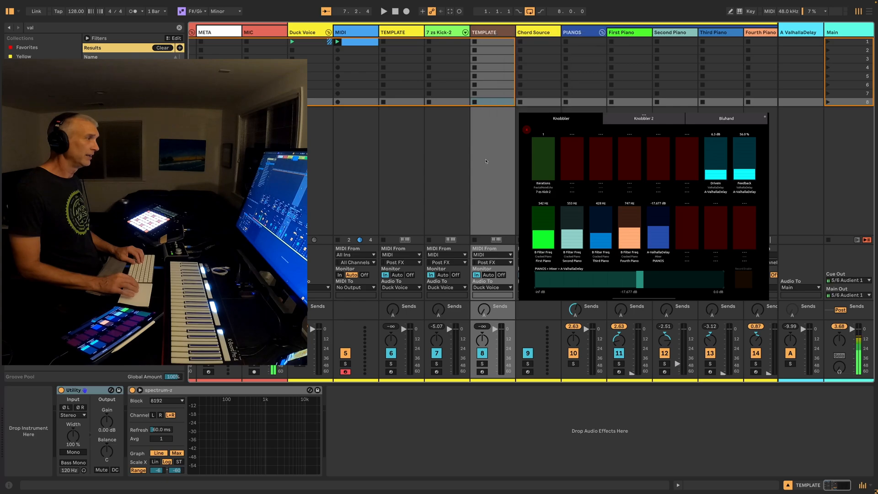
Load the Bass instrument on the brown TEMPLATE track and insert a Pitch device before it, searching for "bass" and "pitch"
key("ctrl+f")
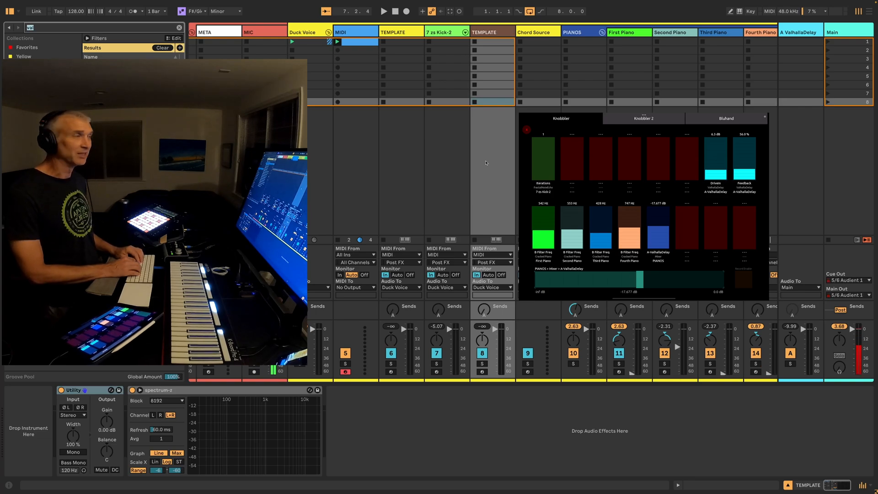
type("bass")
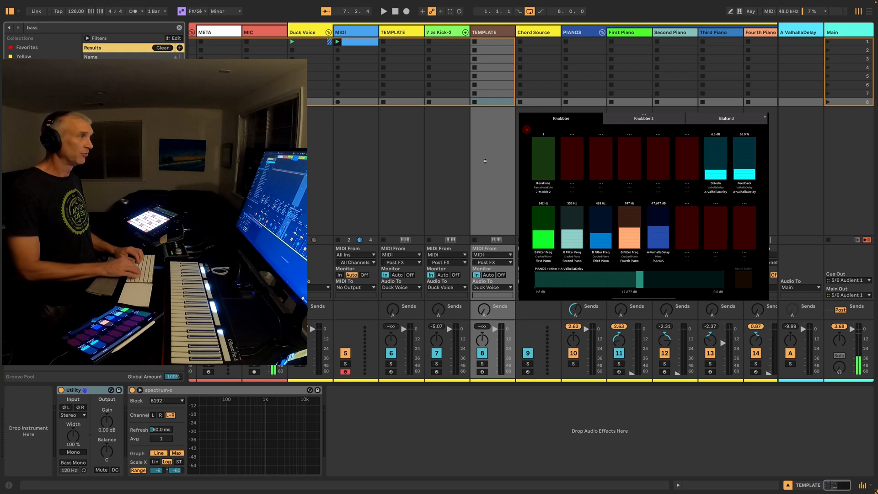
key("Return")
left_click(482, 364)
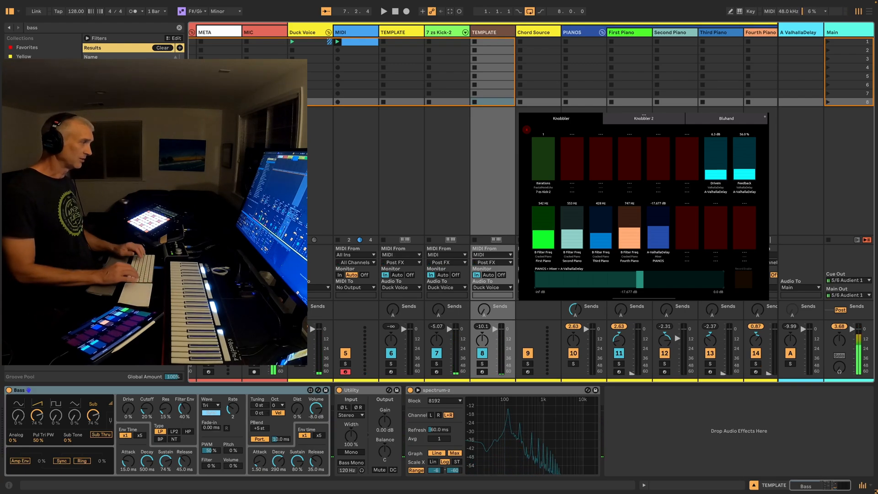
key("ctrl+f")
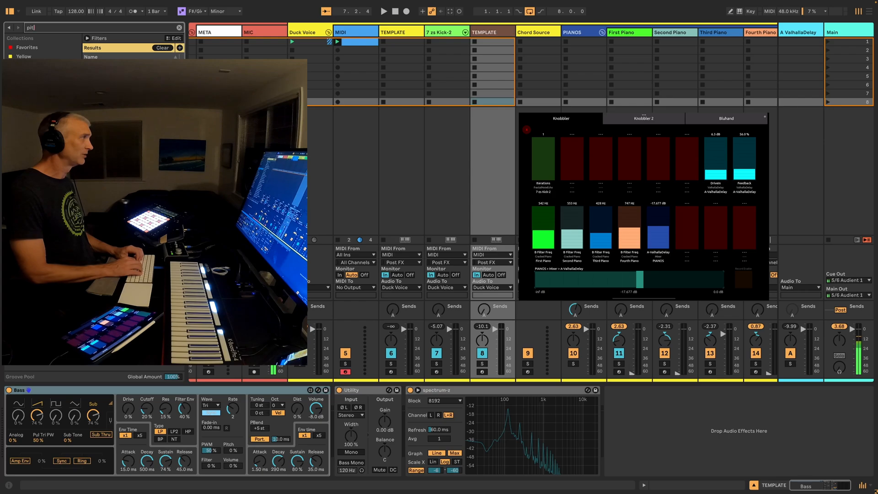
key("Return")
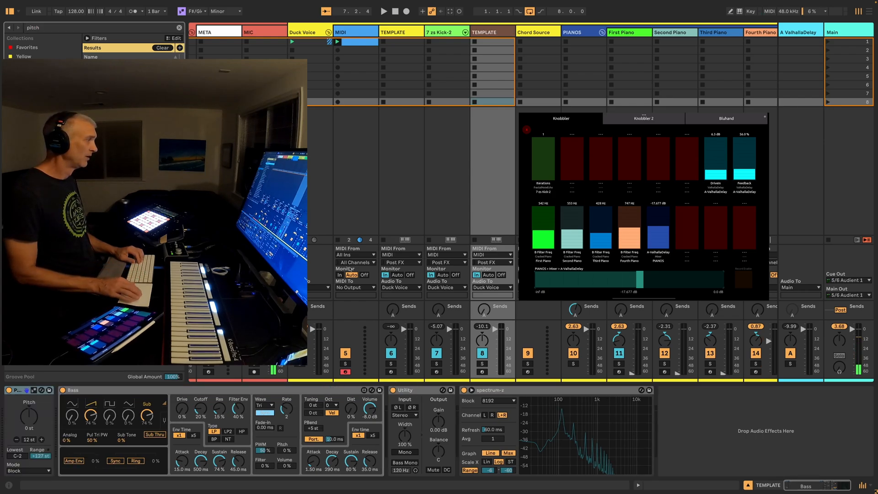
Set the Pitch device on the brown TEMPLATE track to -12 st
left_click(39, 409)
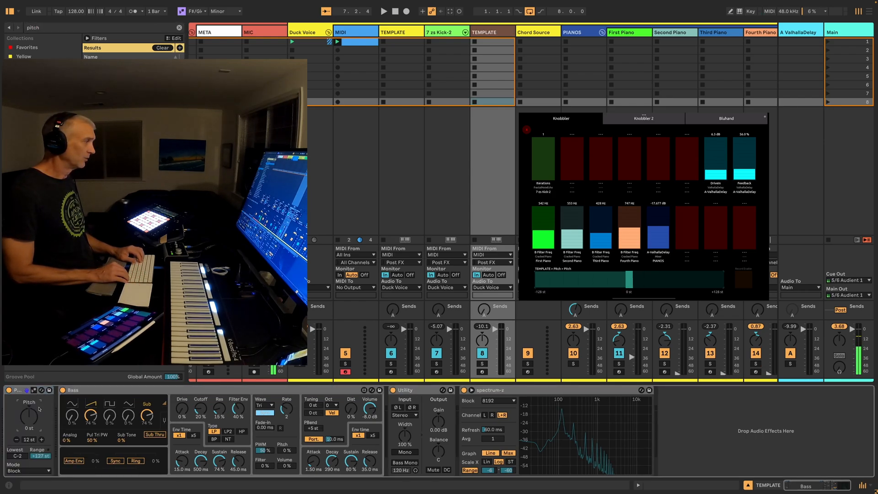
type("-12")
key("Return")
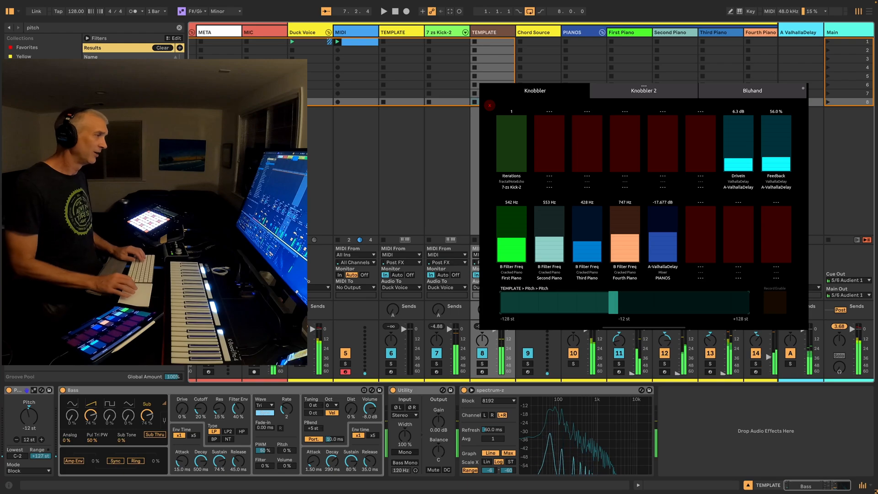
Search the browser for "lenstep" and insert LenStepper between Pitch and Bass on the brown TEMPLATE track
left_click(151, 388)
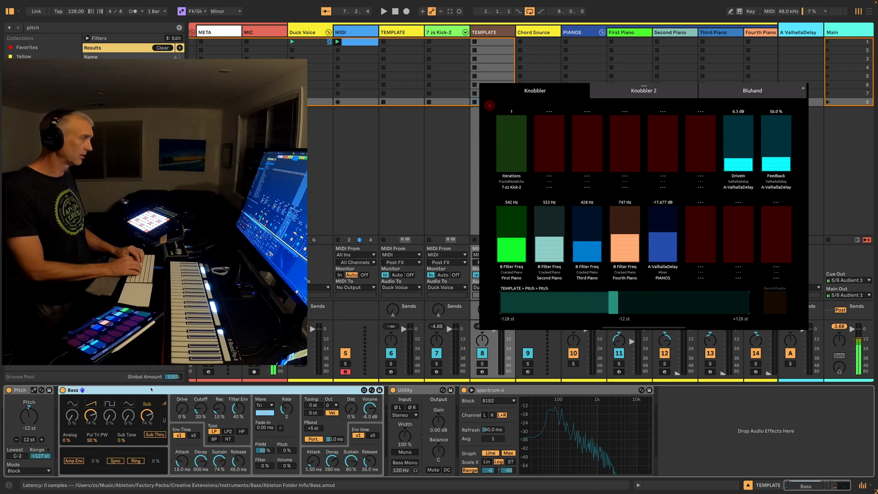
key("super+f")
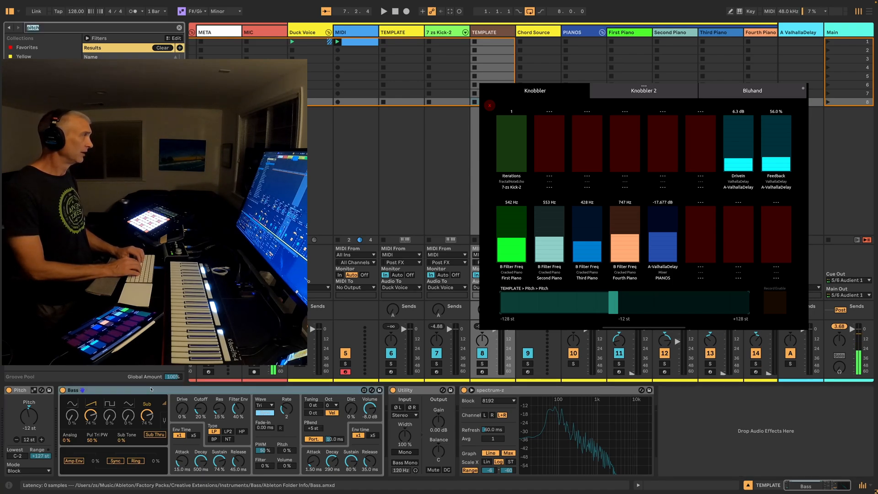
type("note t")
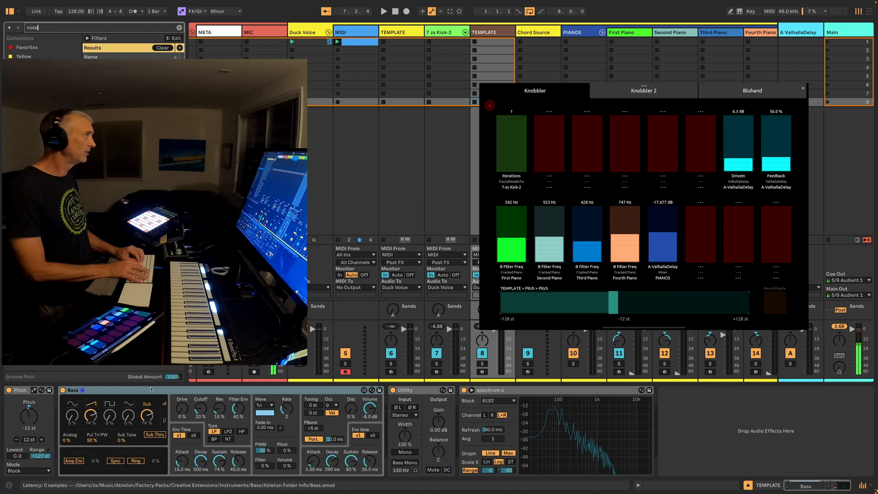
key("BackSpace")
key("BackSpace")
key("BackSpace")
key("BackSpace")
type("lenstep")
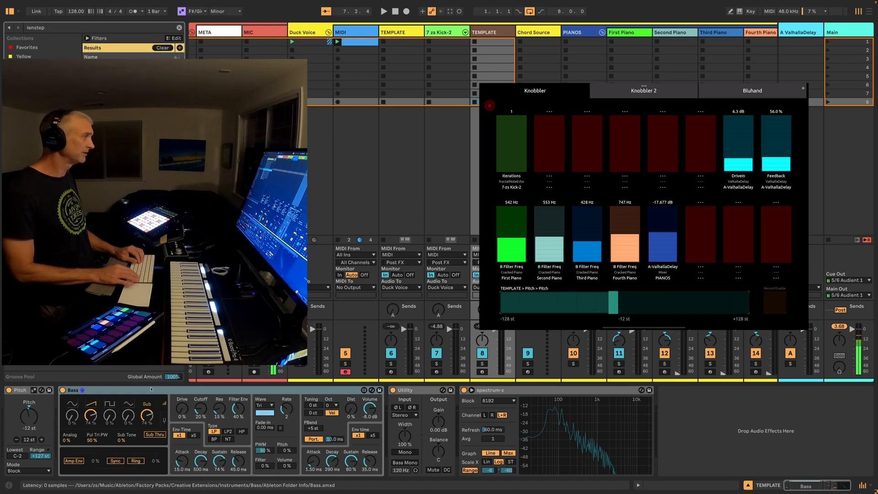
key("Return")
Insert KeyStepper between LenStepper and Bass, searching for "keyst", and set its Steps to 5
left_click(152, 392)
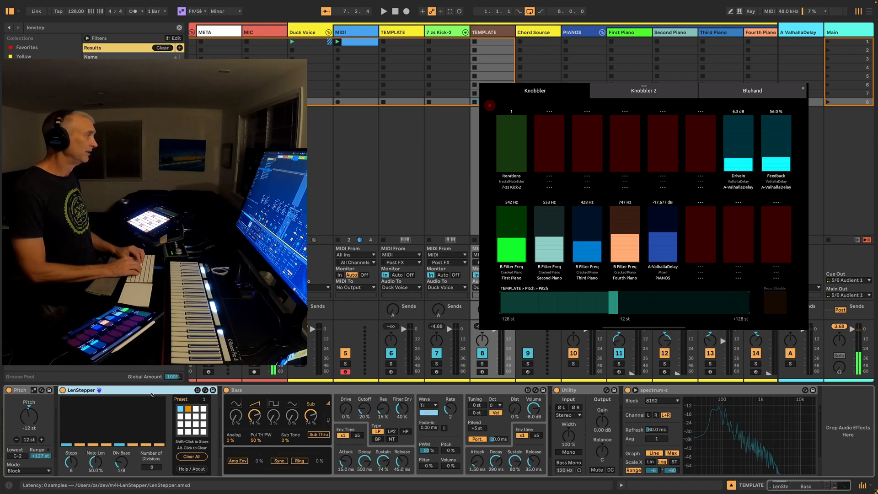
key("super+f")
type("keyst")
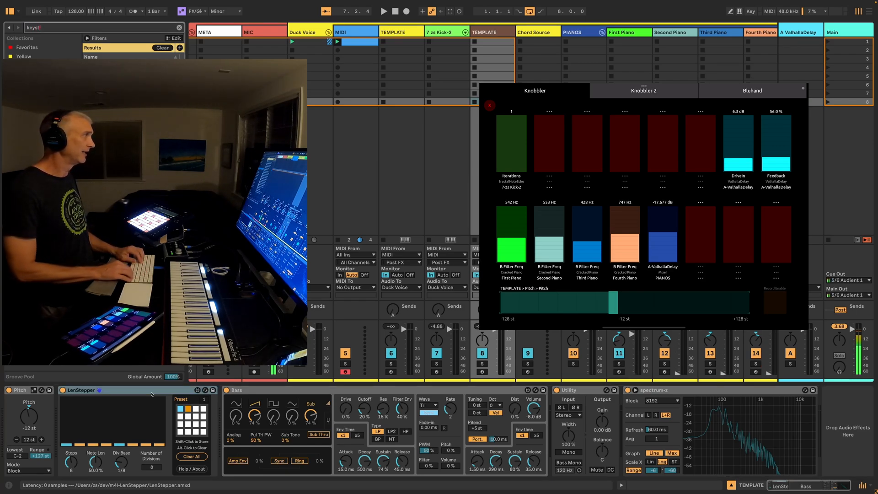
key("Down")
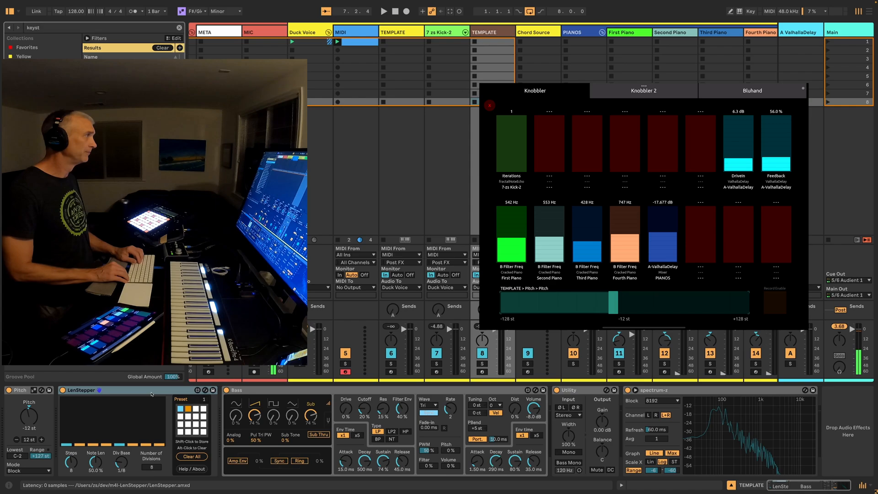
key("Return")
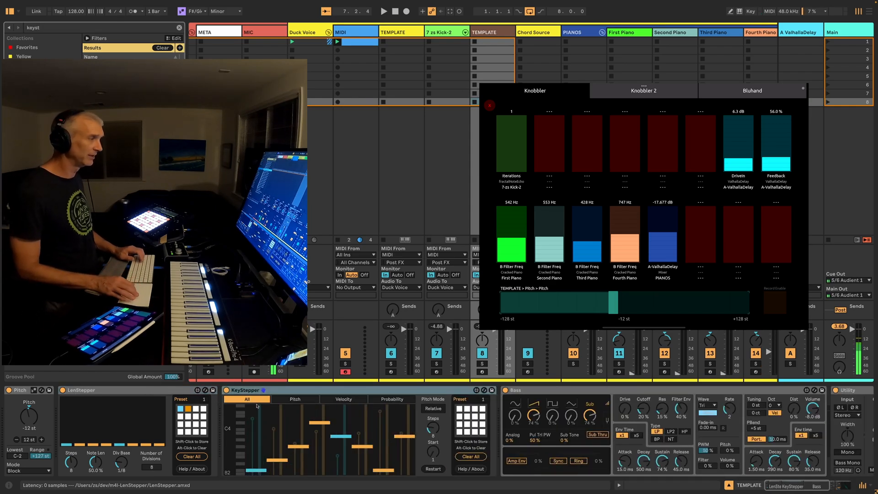
left_click(433, 428)
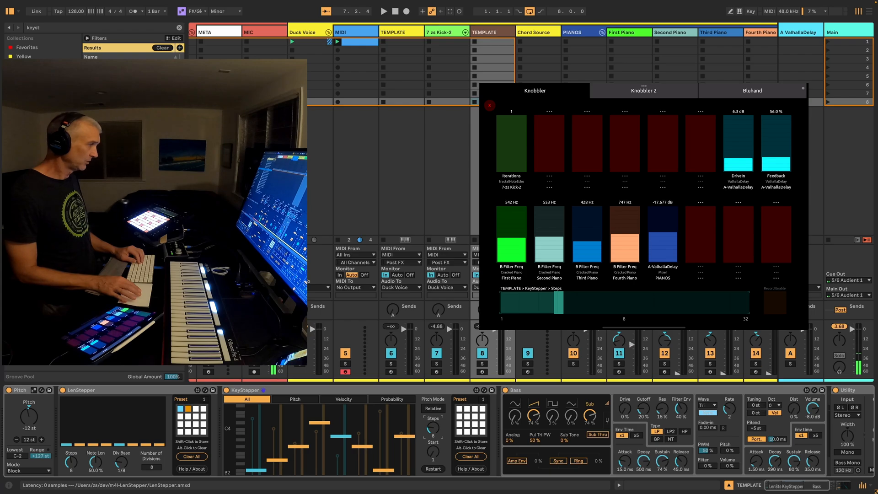
left_click_drag(433, 427, 433, 435)
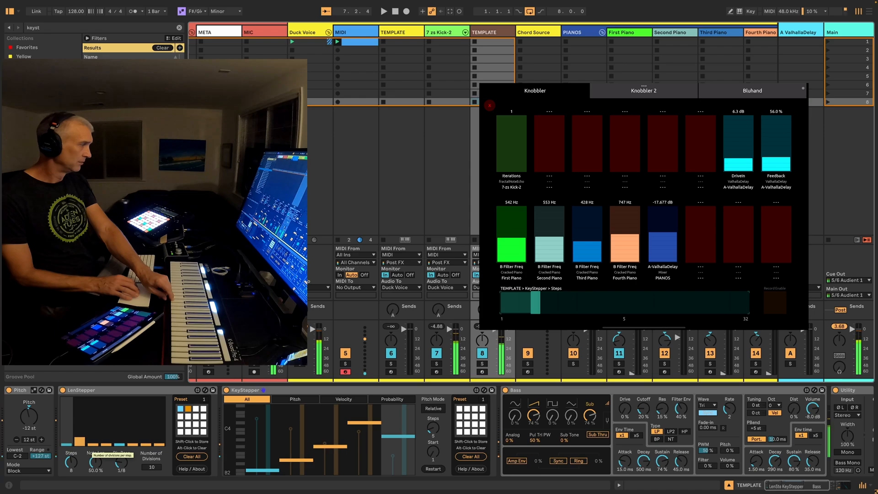
Raise the length of the fourth step in LenStepper and set its Steps to 6
left_click(107, 443)
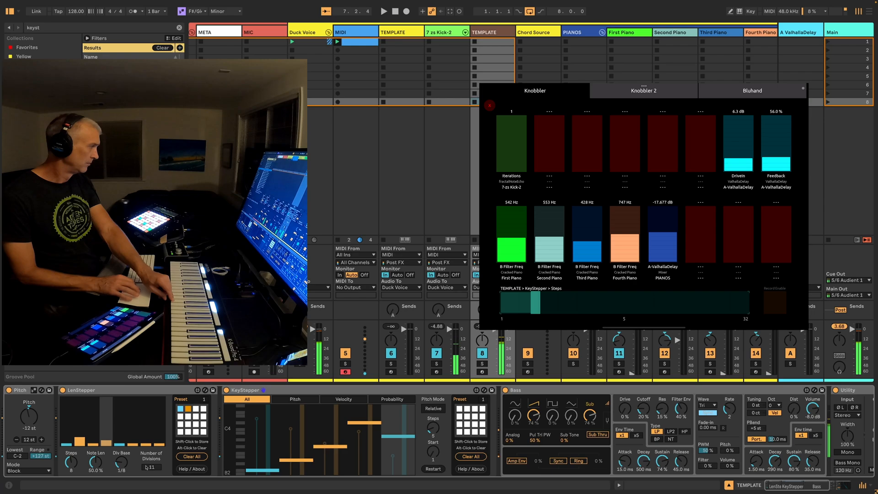
left_click_drag(71, 463, 70, 476)
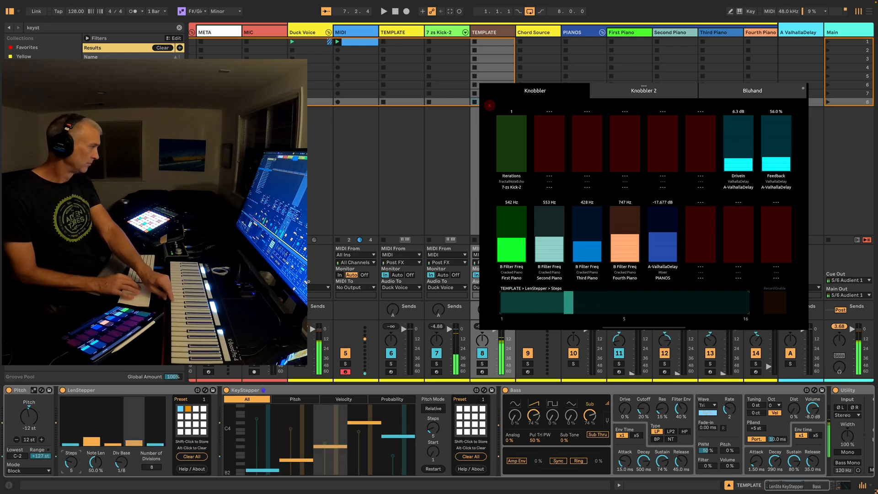
right_click(71, 463)
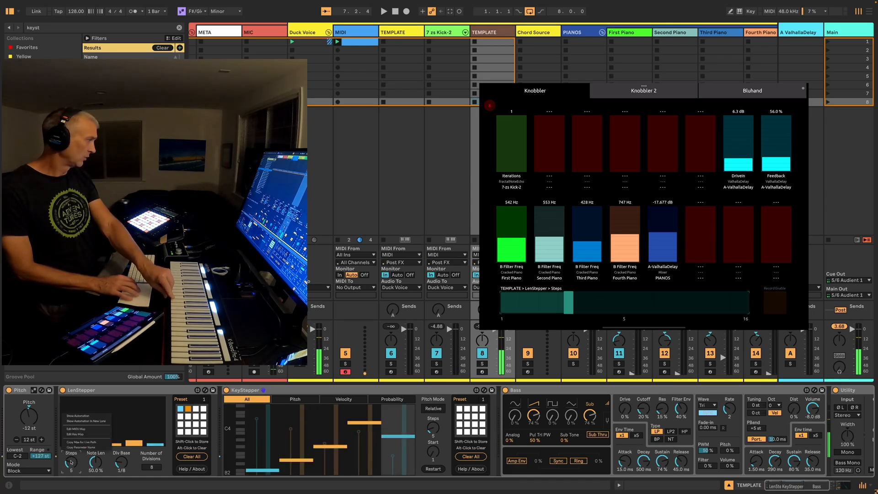
left_click(71, 462)
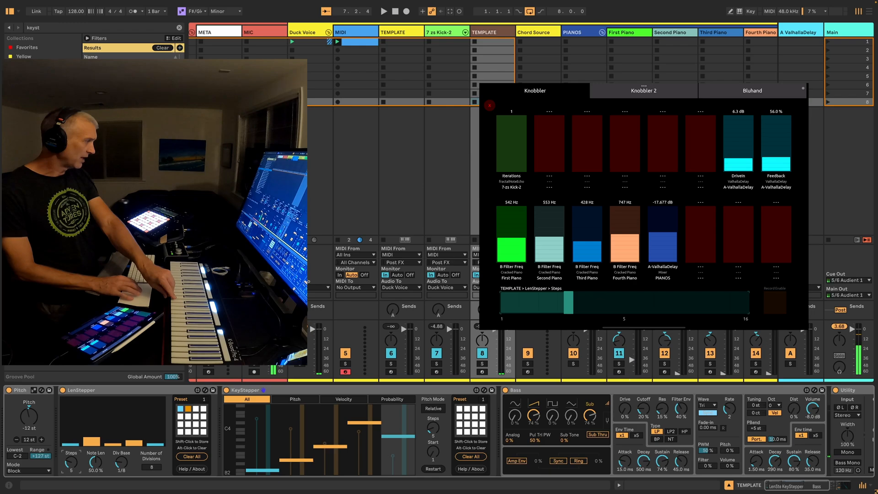
left_click_drag(71, 462, 71, 458)
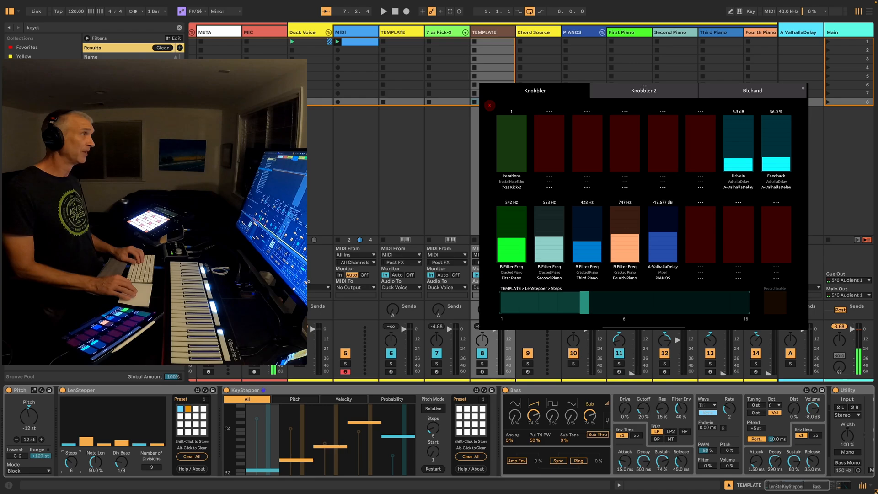
Create a key mapping that selects the Bass device with the letter b
left_click(558, 391)
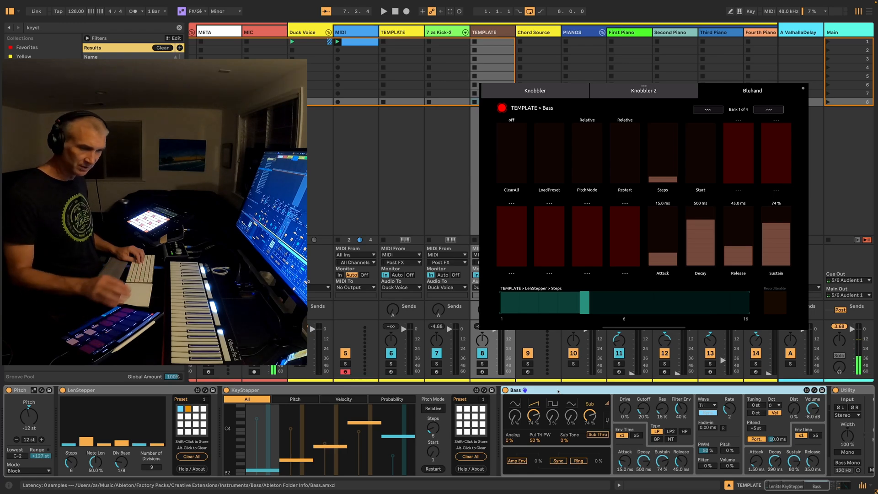
key("super+k")
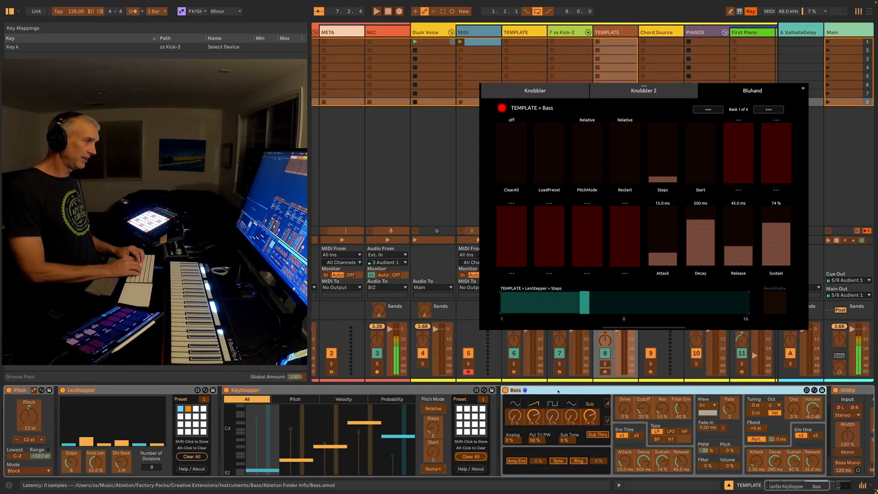
key("b")
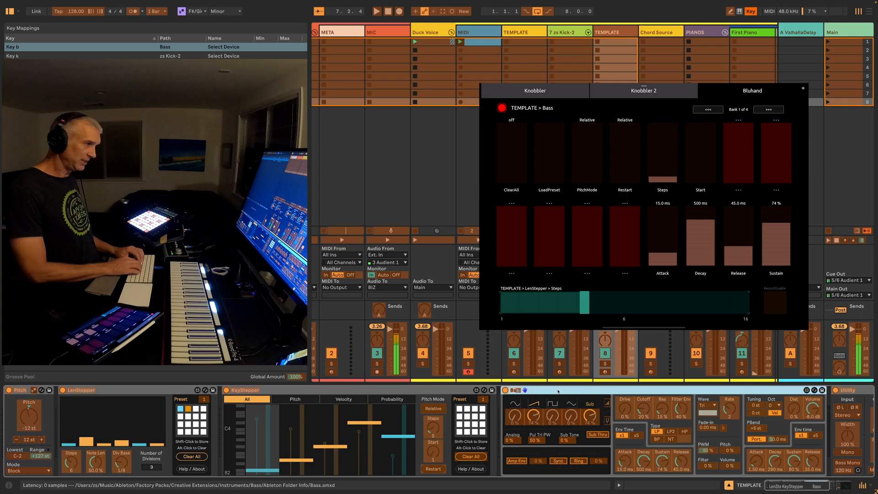
key("super+k")
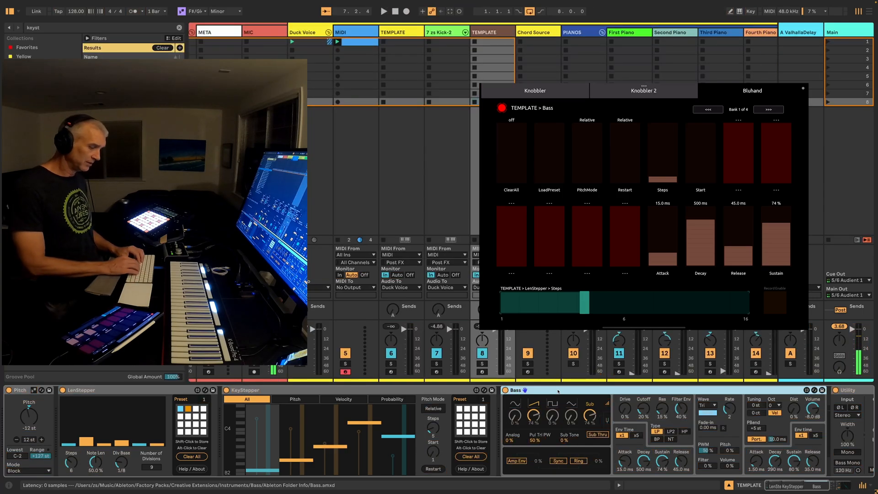
Test the device-selection mappings for zs Kick-2 and Bass, and play the set to audition both sounds
key("k")
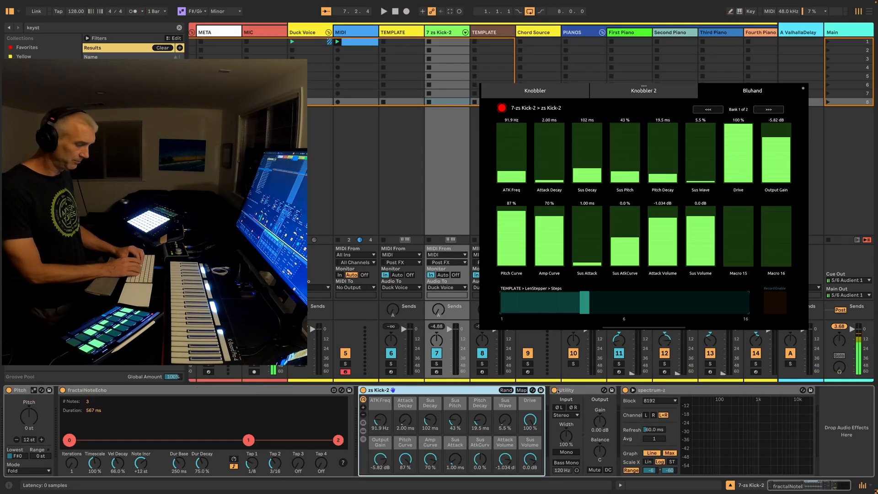
key("b")
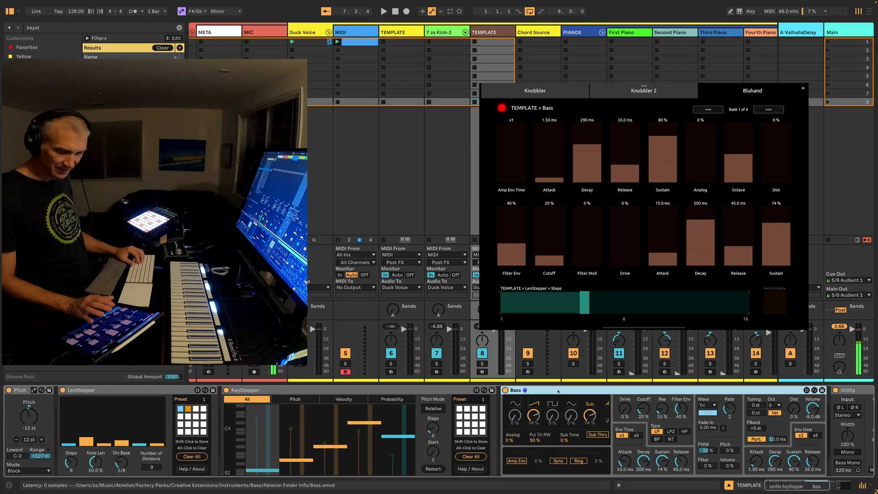
key("space")
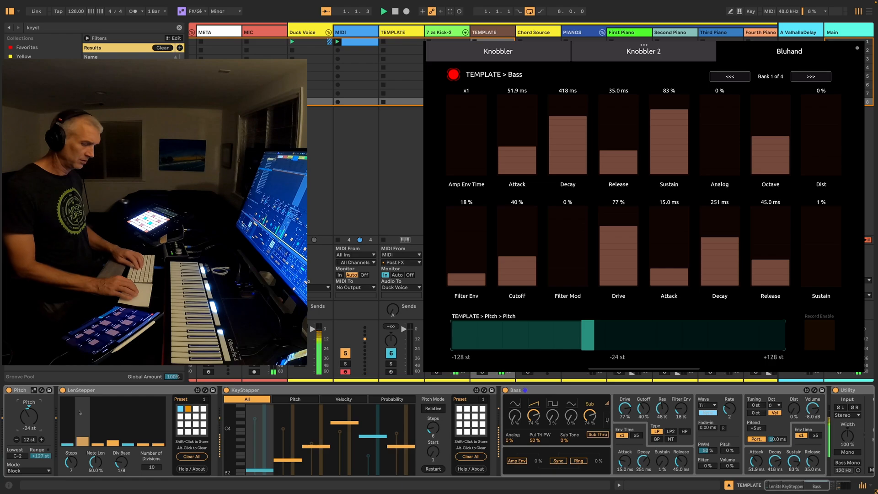
key("Left")
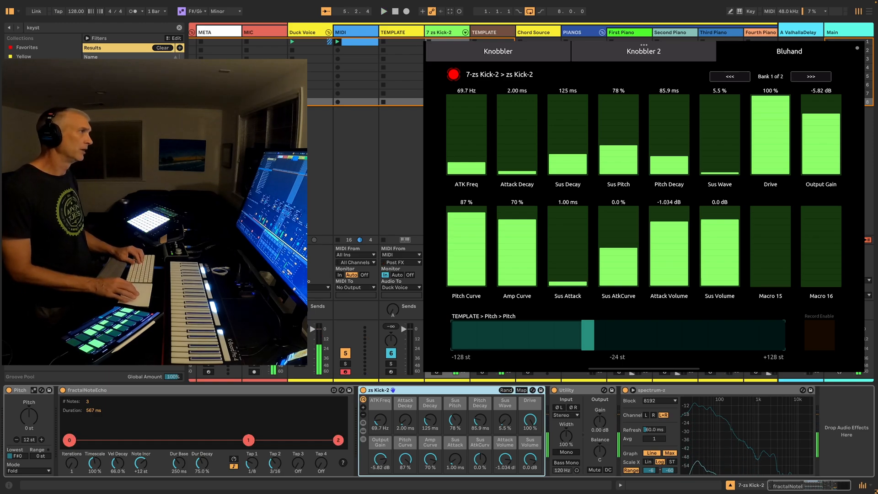
Rename the brown TEMPLATE track as Bass
left_click(489, 33)
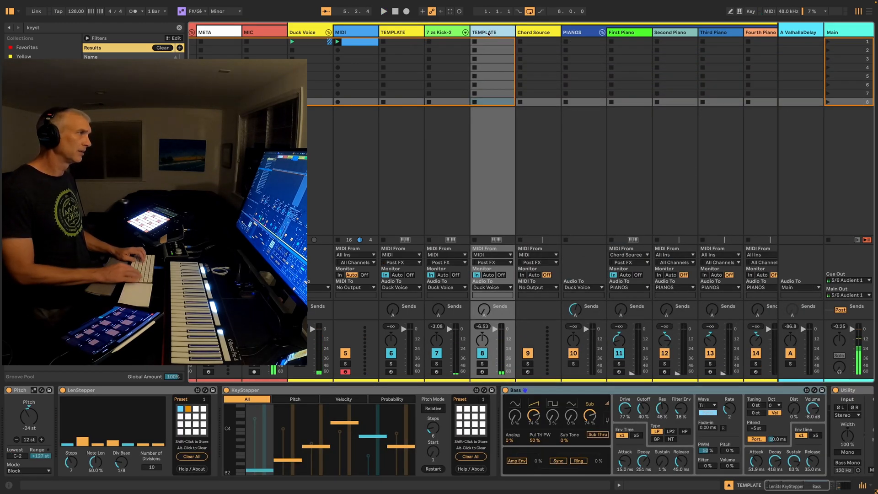
key("super+r")
type("Bass")
key("Return")
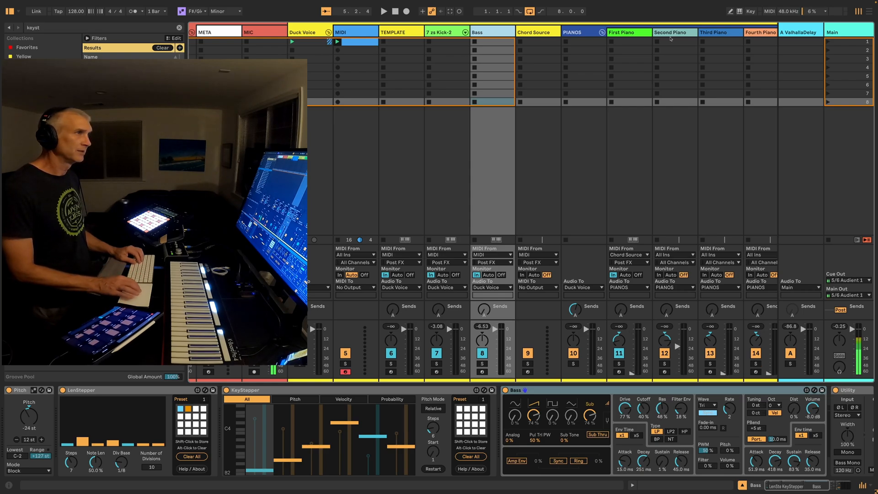
Group the Bass, Chord Source and PIANOS tracks together
scroll(679, 36, "right", 1)
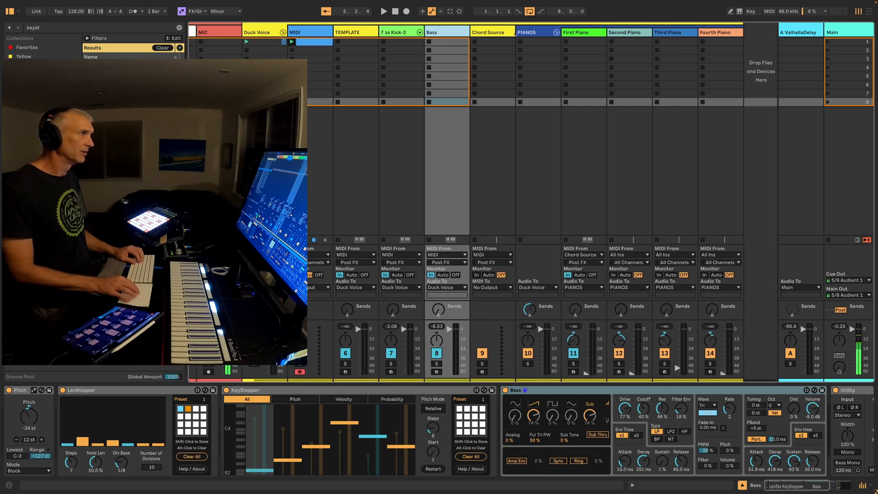
left_click(533, 33)
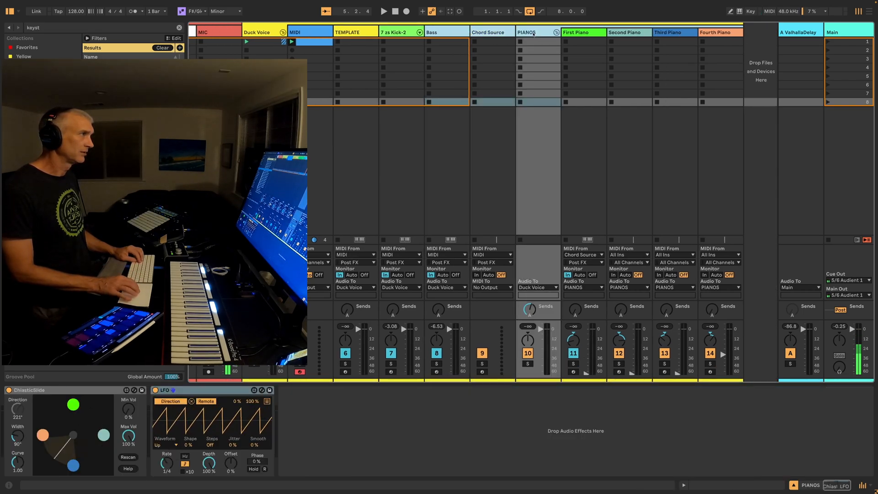
left_click(439, 32, "shift")
key("super+g")
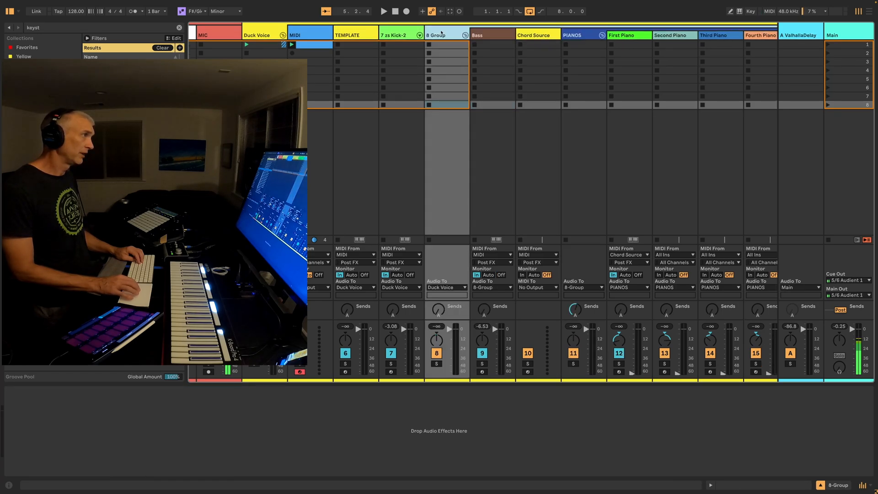
Colour the new group track grey-blue and rename it Sidechain
right_click(441, 33)
left_click(508, 167)
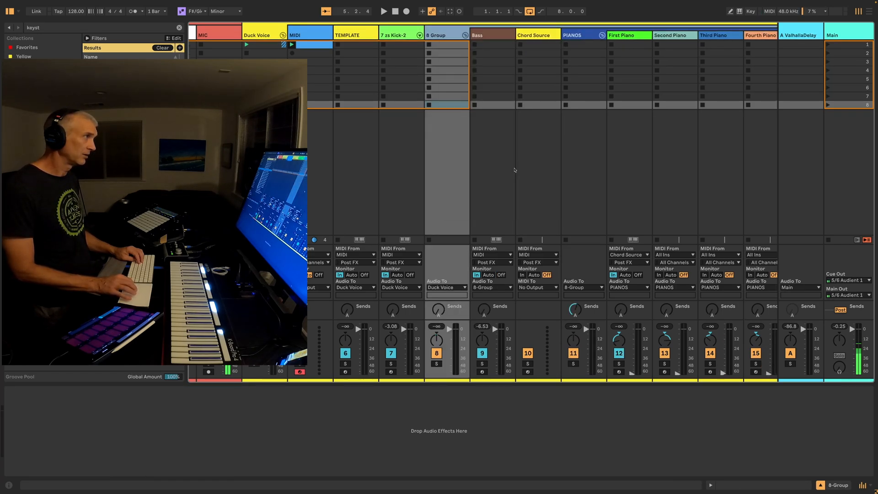
left_click(448, 36)
key("super+r")
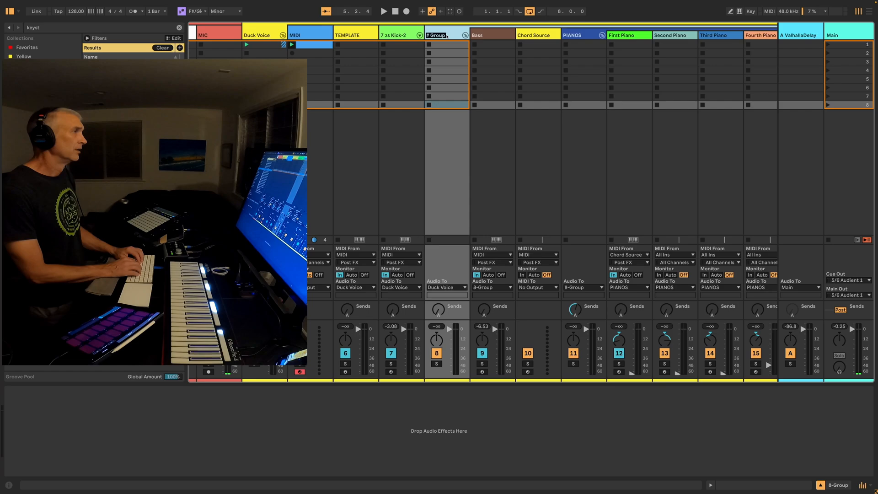
type("Sid")
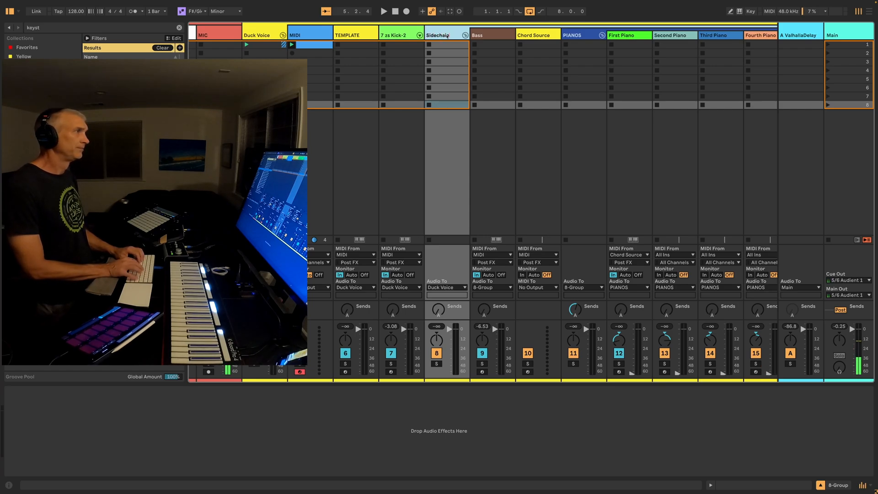
type("echain")
key("Return")
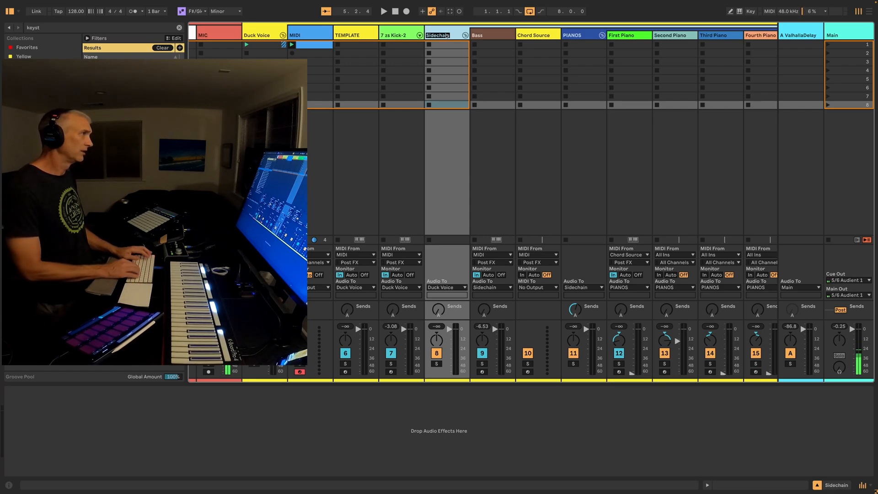
Search the browser for "gate" and insert a Gate on the Sidechain group
left_click(250, 456)
key("super+f")
type("gate")
key("Down")
key("Return")
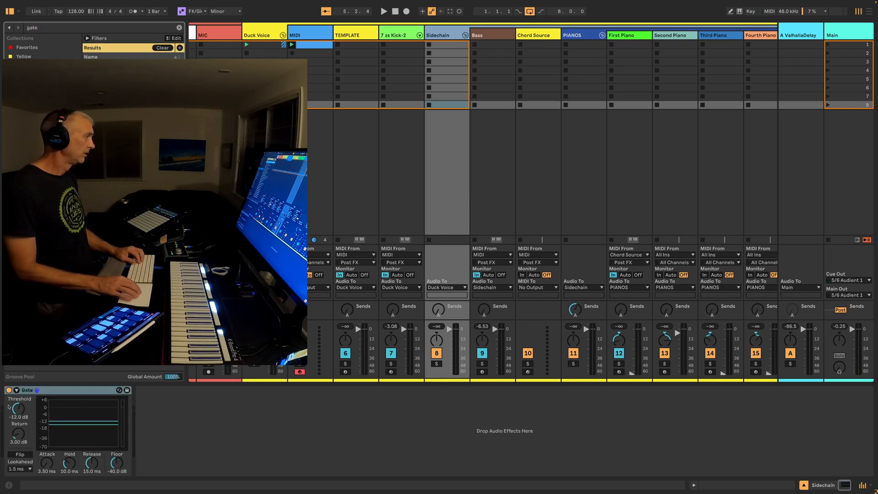
Open the Gate's sidechain section on the Sidechain group and feed it from the 7-zs Kick-2 track
left_click(8, 407)
left_click(28, 413)
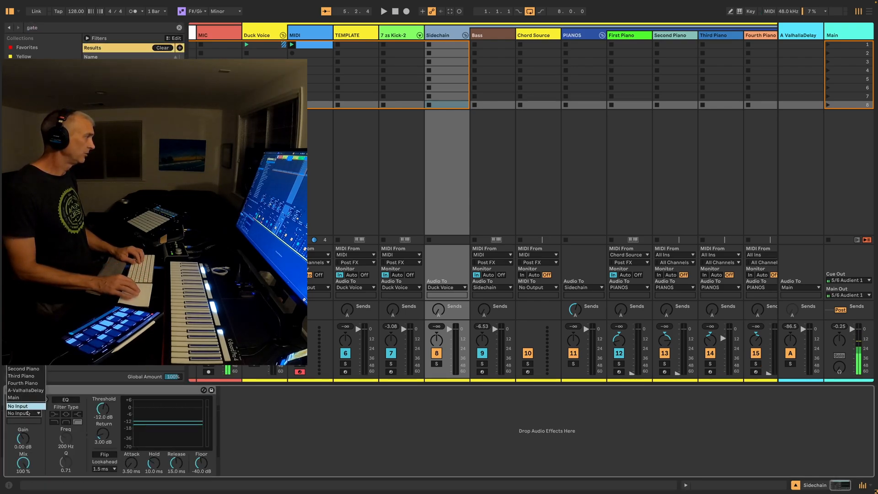
left_click(26, 333)
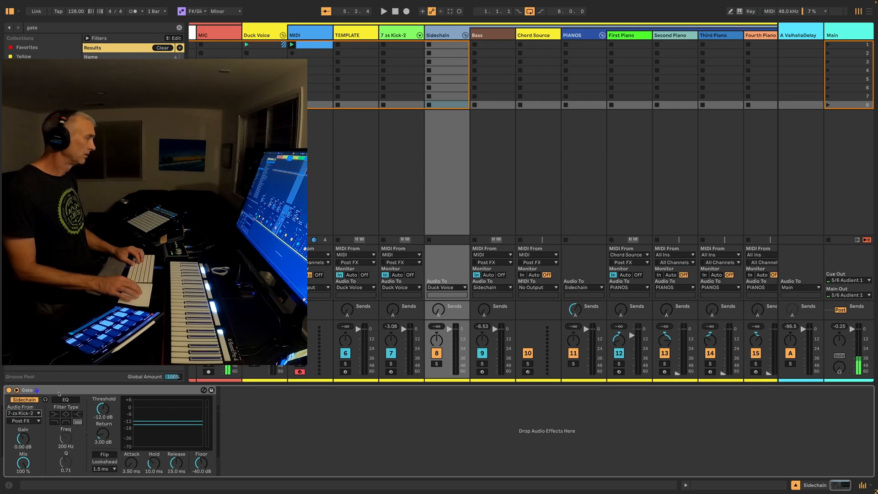
Play the set, flip the Gate so it ducks on the kick, and set its Floor to -5.95 dB
key("space")
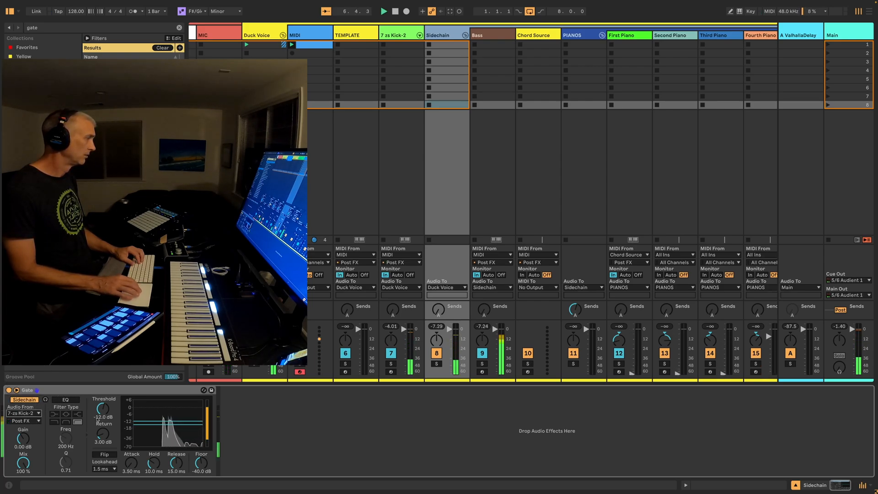
left_click(104, 454)
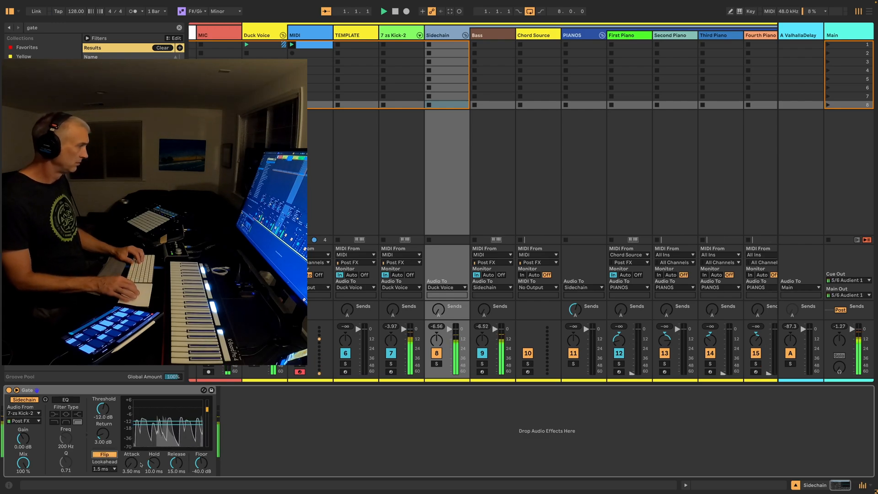
left_click_drag(201, 463, 201, 431)
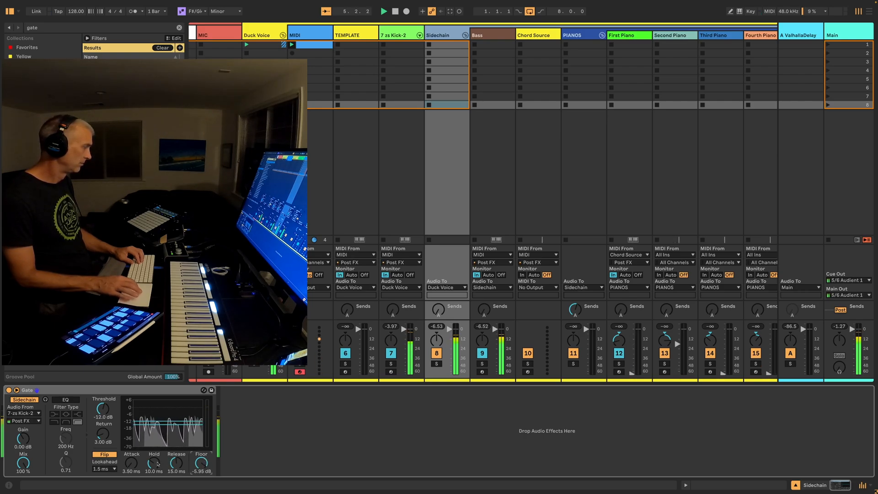
Set the Chord Source track's monitoring to In and play the set to hear the pianos ducking
left_click(534, 333)
key("space")
left_click(524, 275)
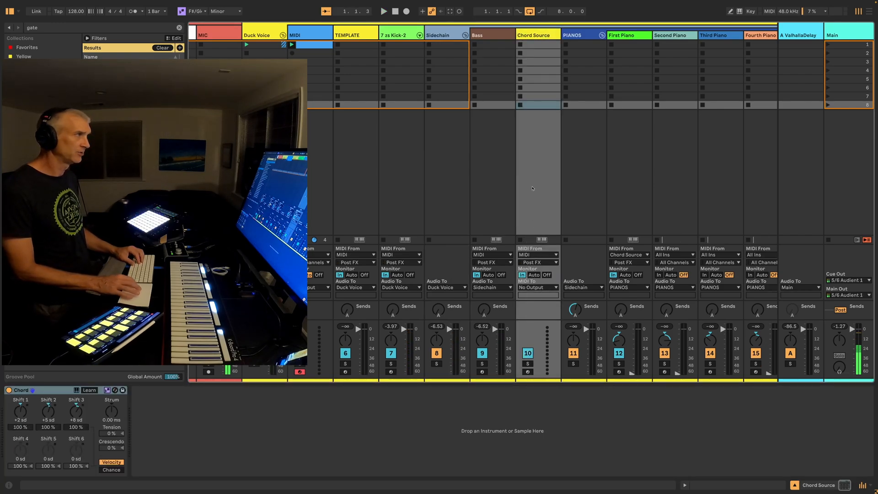
key("space")
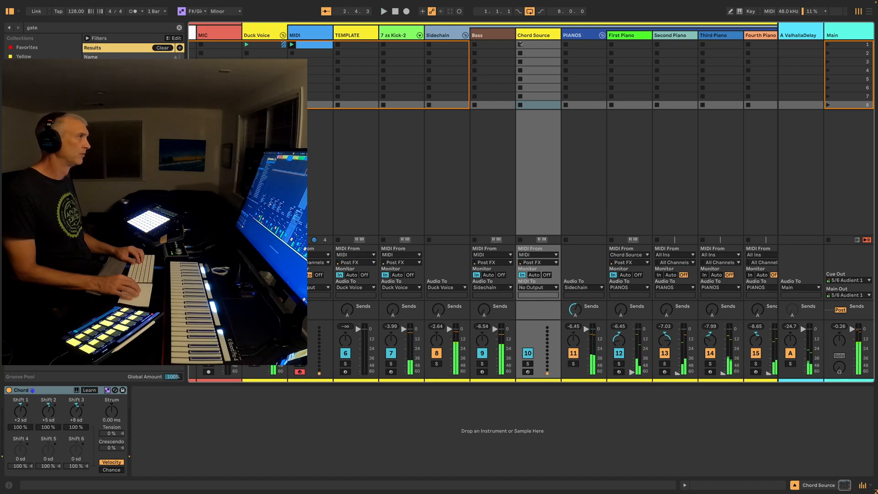
Lower the Utility gain on the Bass track to -8 dB while the set plays
left_click(490, 282)
scroll(639, 411, "right", 6)
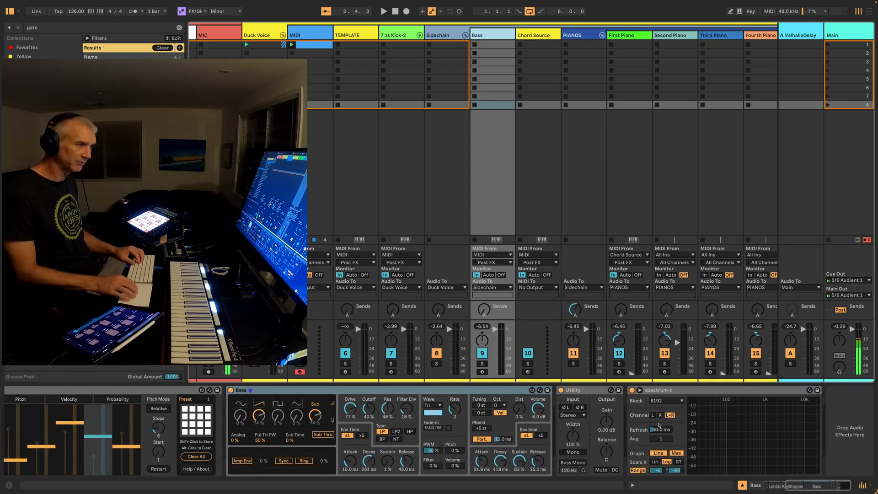
key("space")
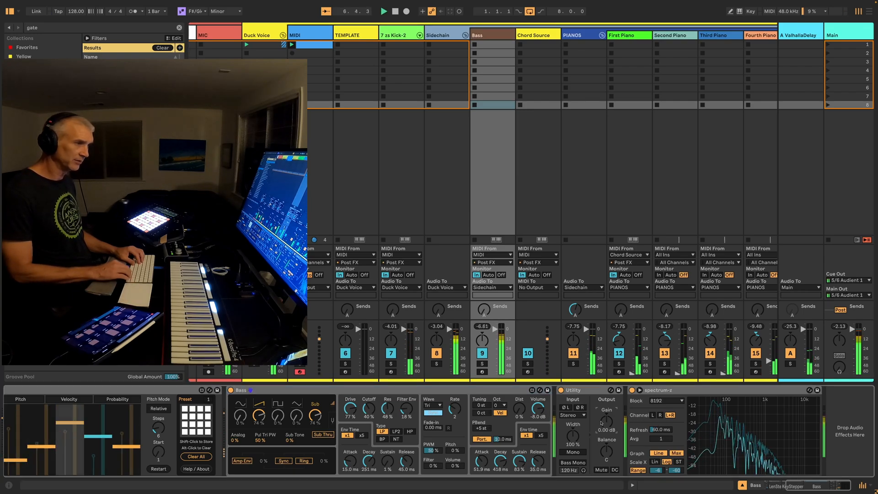
scroll(602, 423, "down", 7)
scroll(602, 423, "up", 3)
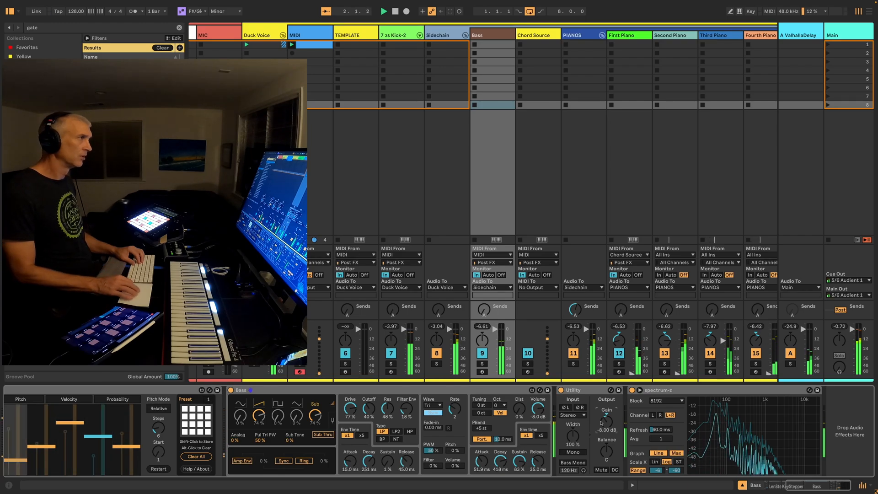
Inspect the device chains of the 7-zs Kick-2, First Piano and PIANOS tracks
left_click(399, 36)
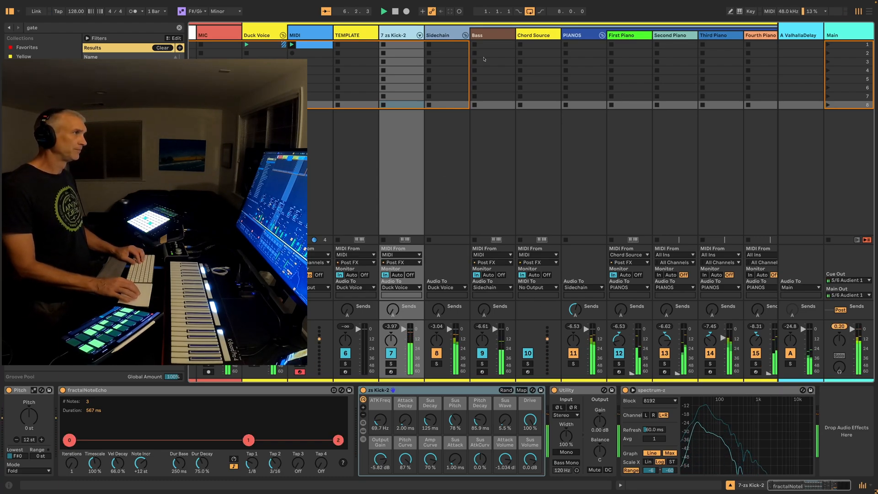
scroll(620, 36, "right", 1)
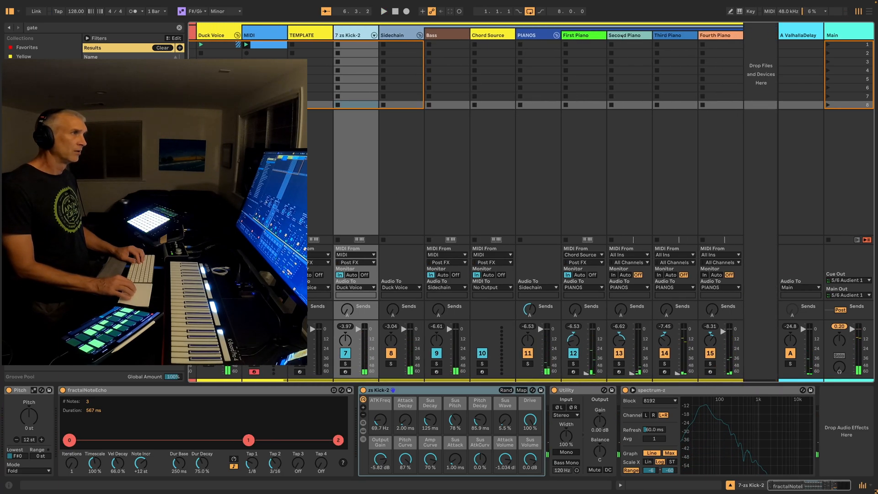
left_click(703, 32)
left_click(577, 35)
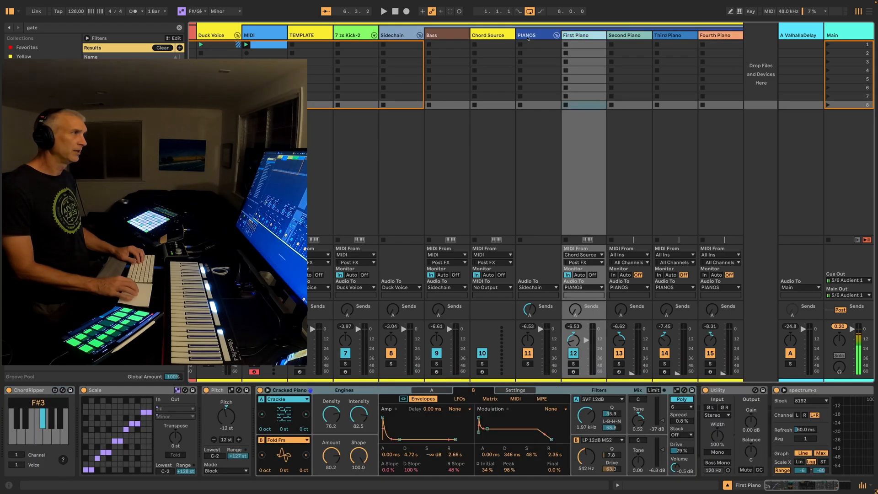
left_click(527, 37)
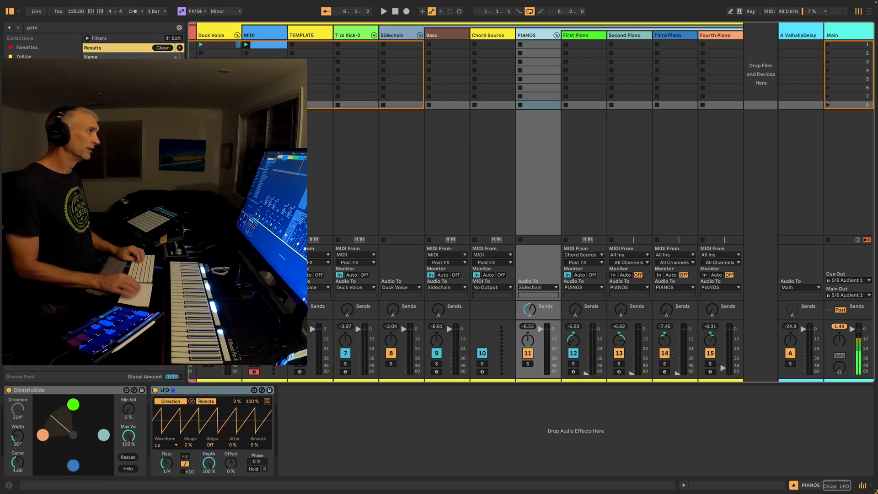
Insert a MIDI track after Chord Source, taking Post FX MIDI from Chord Source with monitoring set to In
left_click(499, 34)
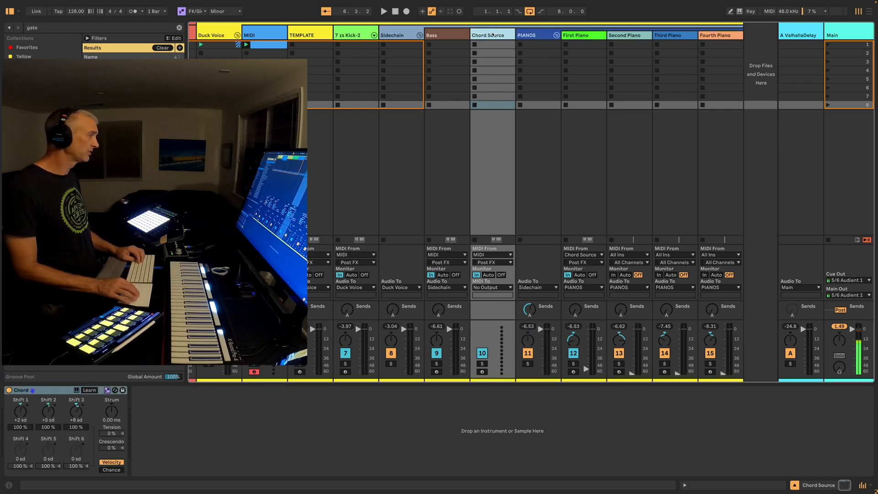
key("ctrl+shift+t")
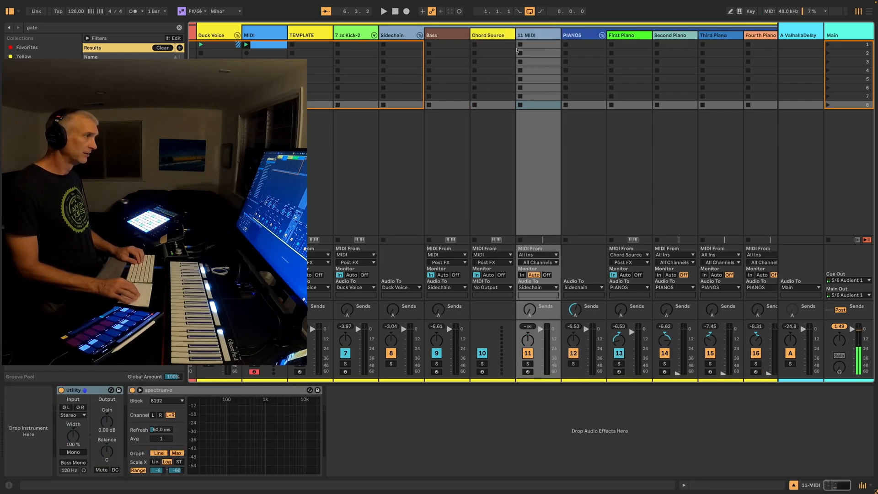
left_click(540, 256)
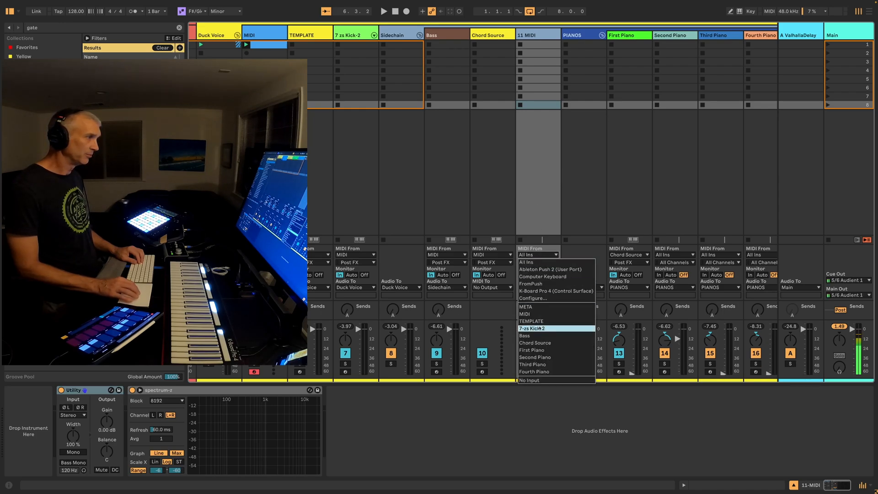
left_click(544, 341)
left_click(532, 263)
left_click(533, 274)
left_click(522, 275)
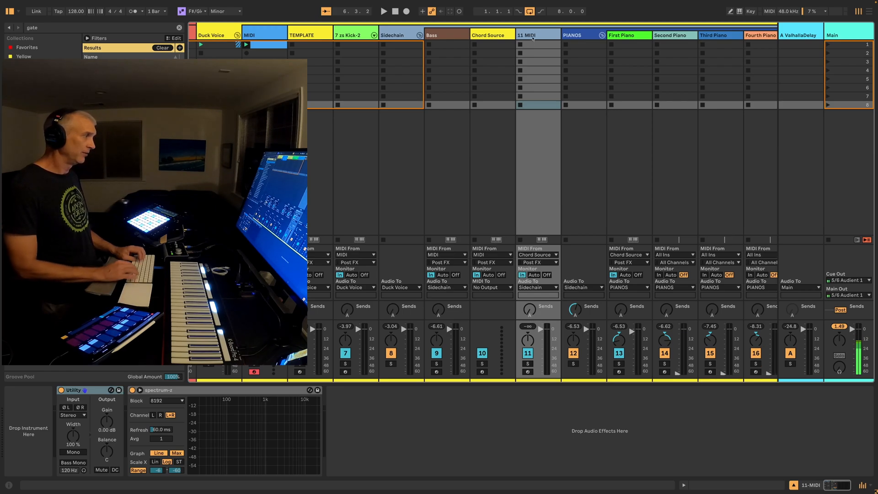
Search the browser for "j-8" and load the TAL-J-8 synth on the new MIDI track
key("ctrl+f")
type("j-8")
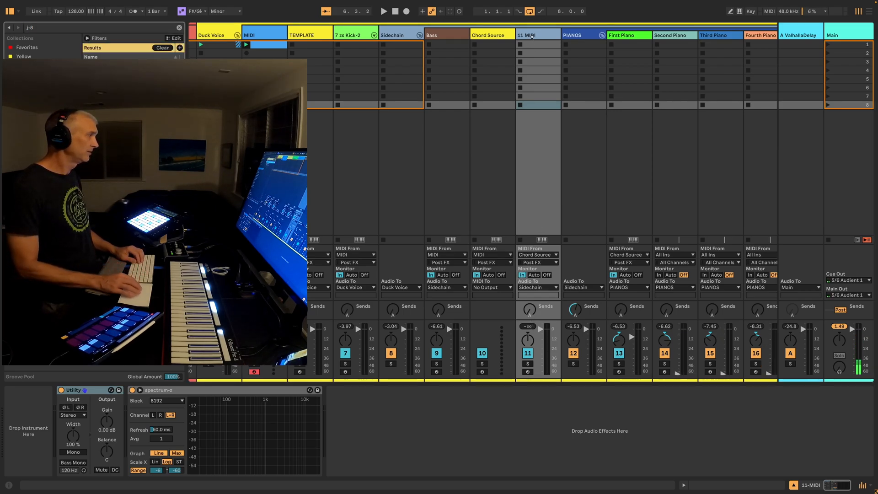
key("Return")
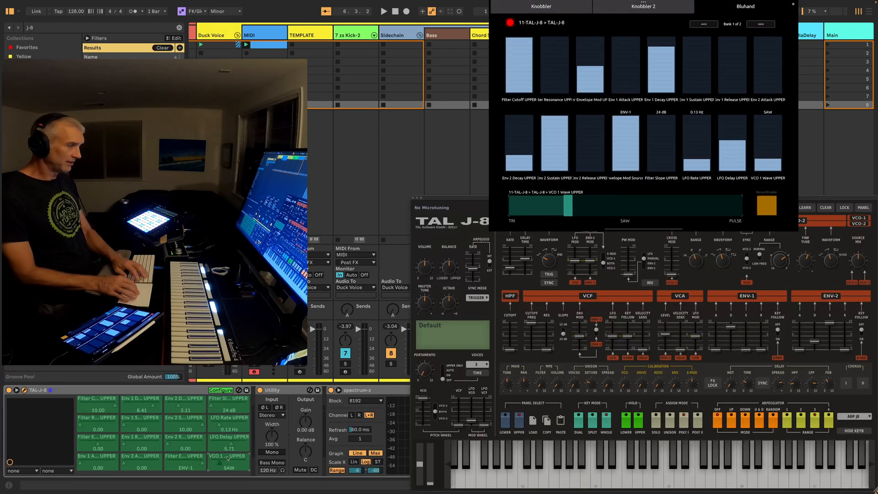
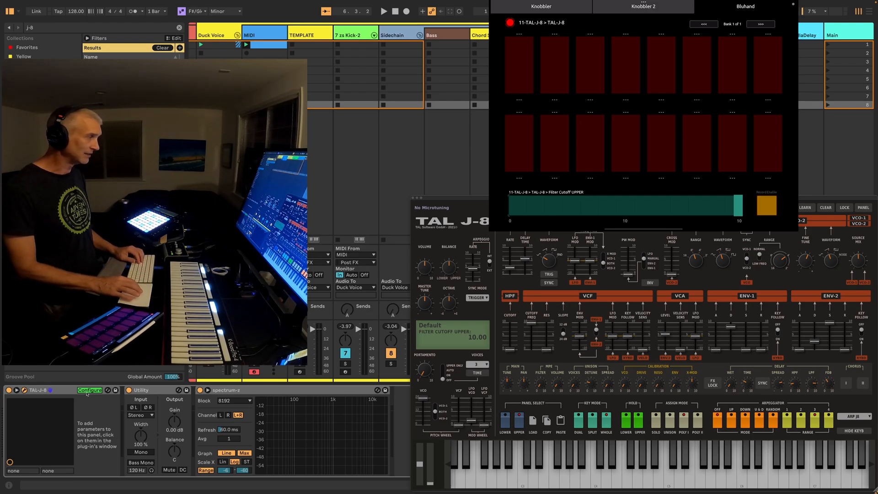
Add the upper-layer Filter Cutoff, Resonance, Envelope Mod and LFO Mod parameters to the TAL-J-8 device panel
left_click(532, 322)
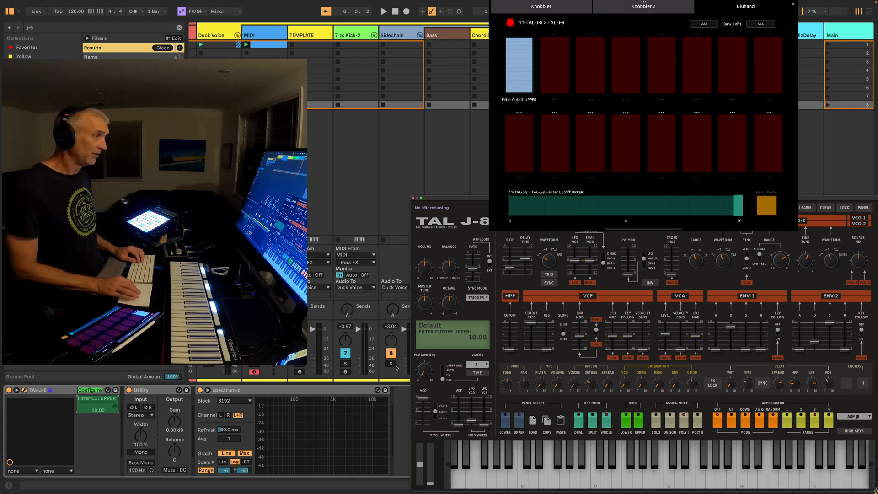
left_click(548, 349)
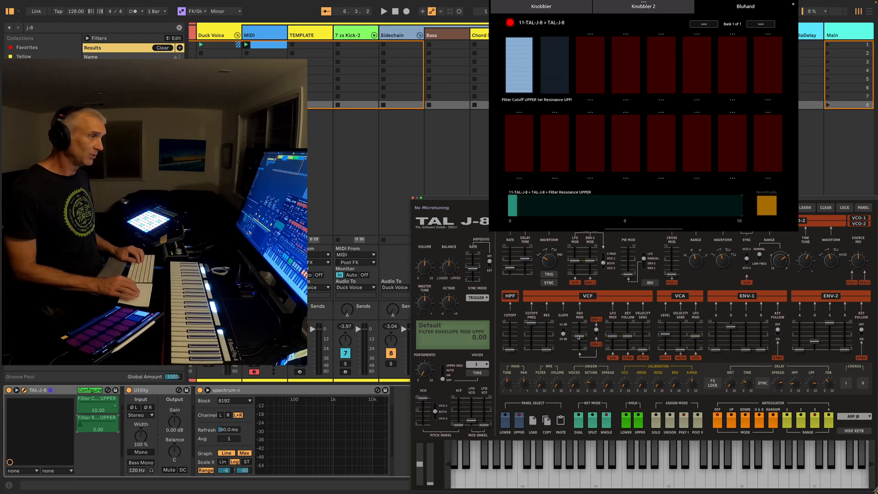
left_click(579, 338)
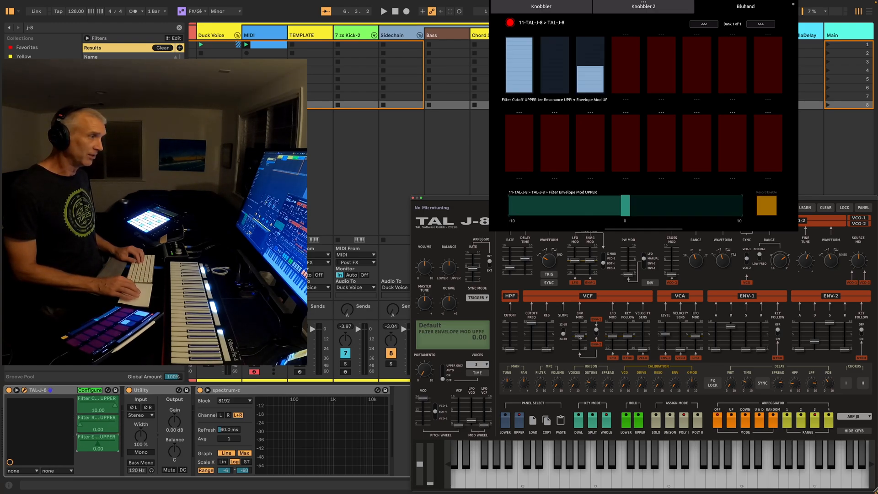
left_click(614, 337)
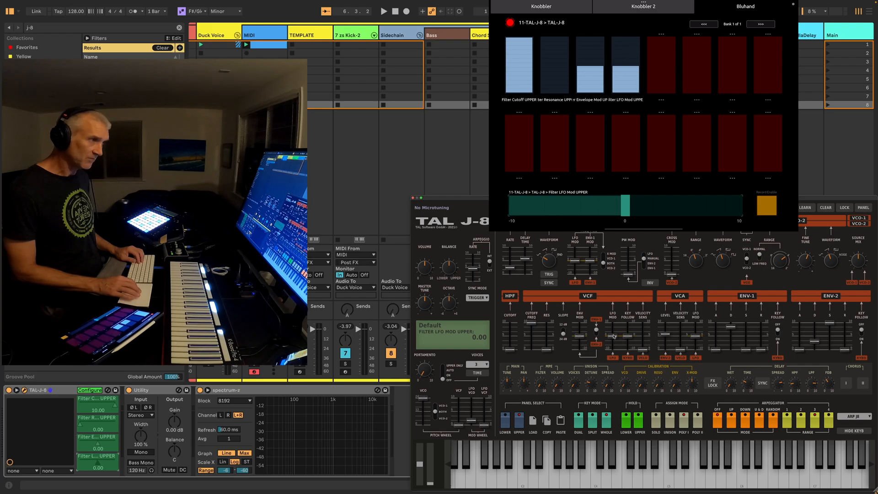
Add the upper-layer Env 1 Attack, Decay, Sustain and Release parameters to the TAL-J-8 device panel
left_click(715, 349)
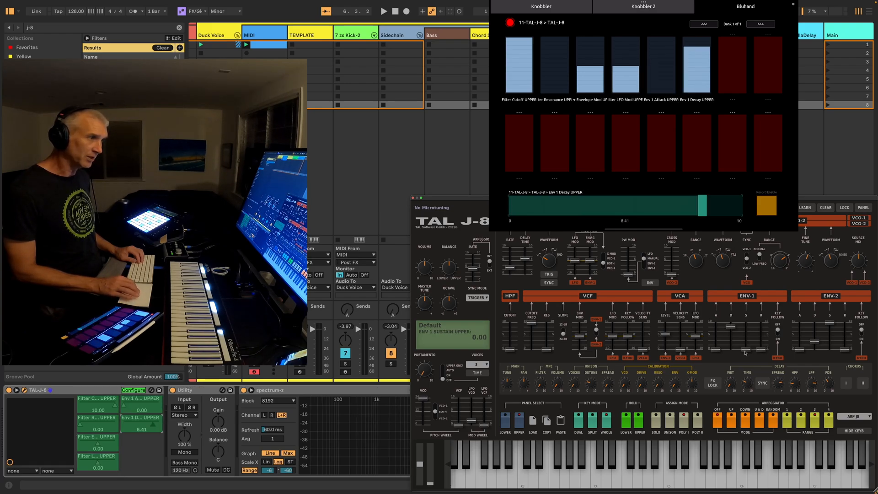
left_click(746, 350)
left_click(762, 350)
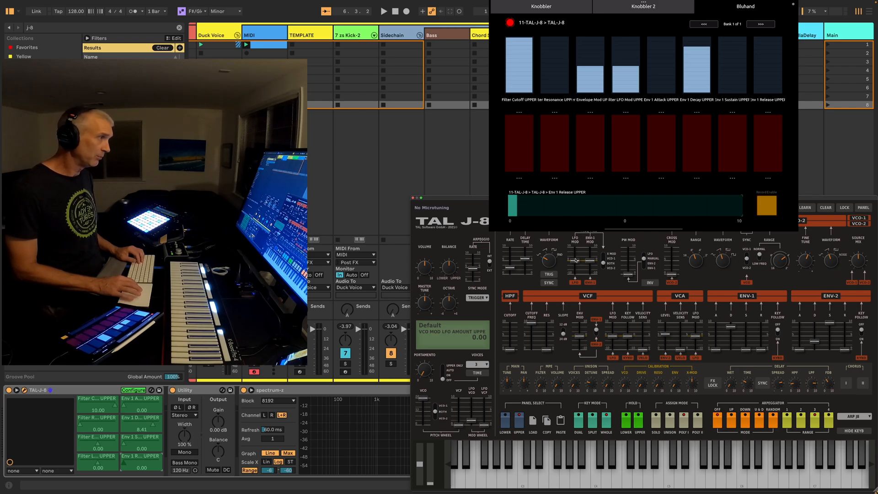
Add the upper-layer VCO Mod LFO amount and LFO Rate to the TAL-J-8 device panel and finish configuring it
left_click(575, 260)
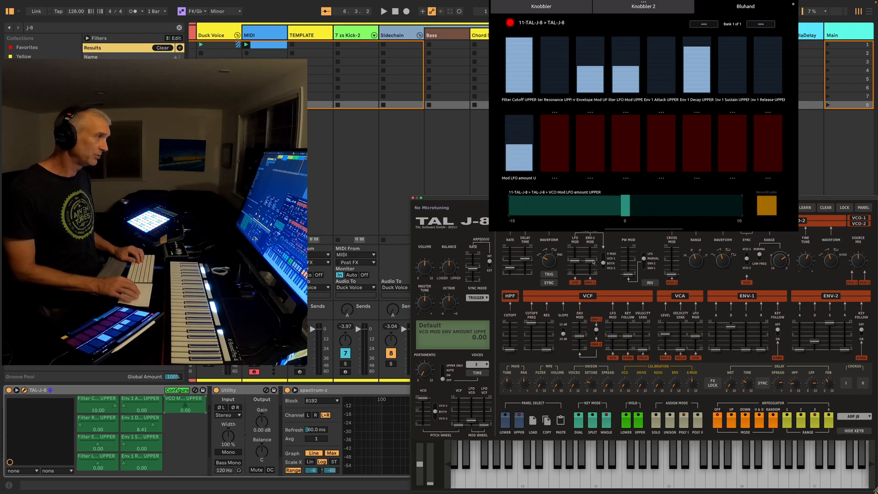
left_click(511, 268)
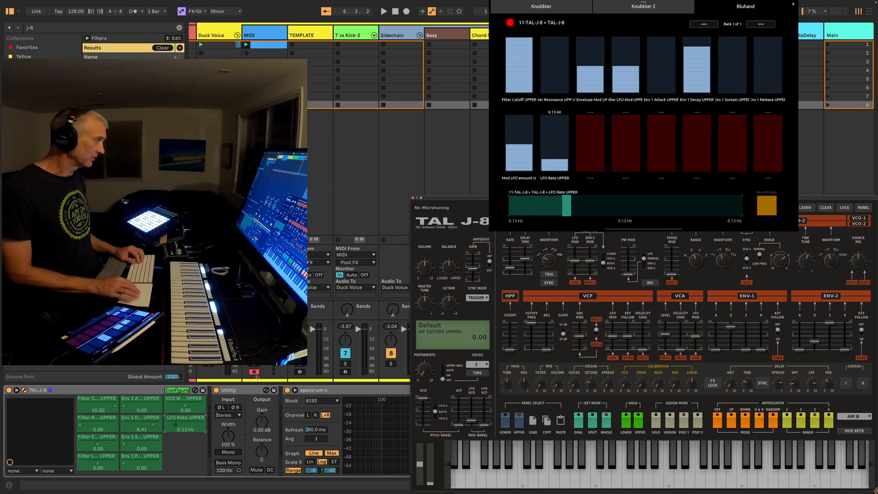
left_click(184, 392)
Assign the computer key j to select the TAL-J-8 device and hide the plug-in window
left_click(116, 394)
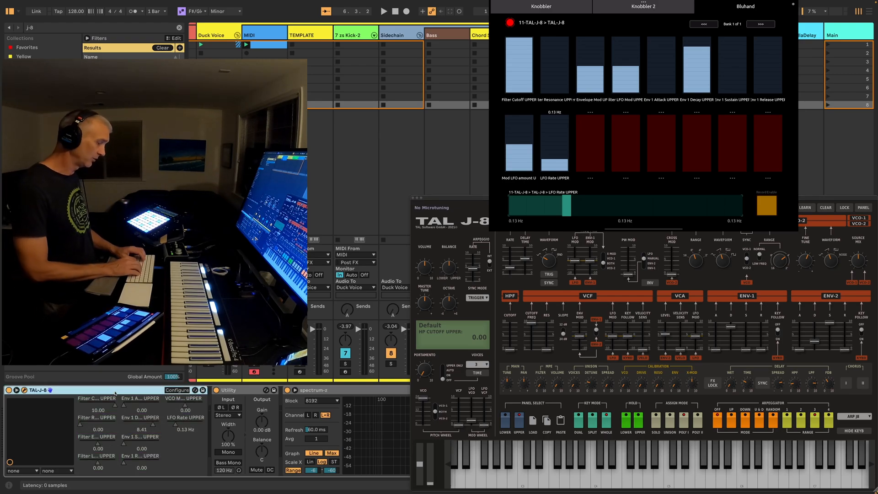
key("ctrl+k")
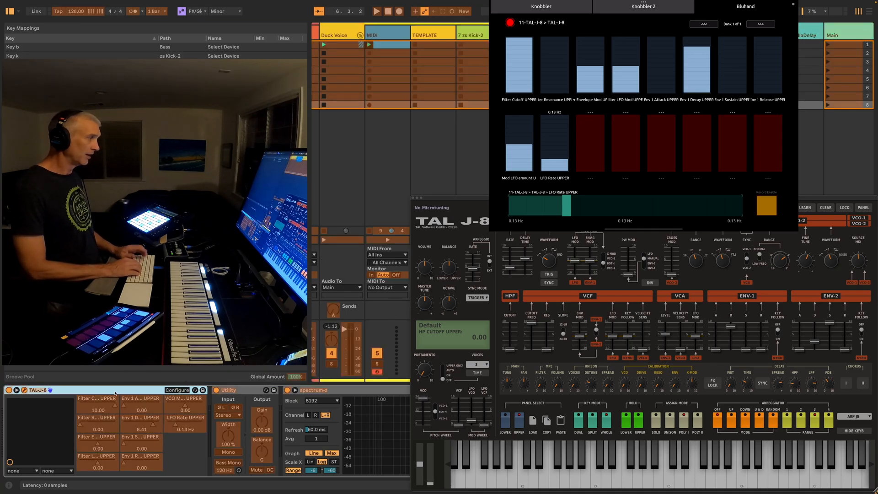
key("j")
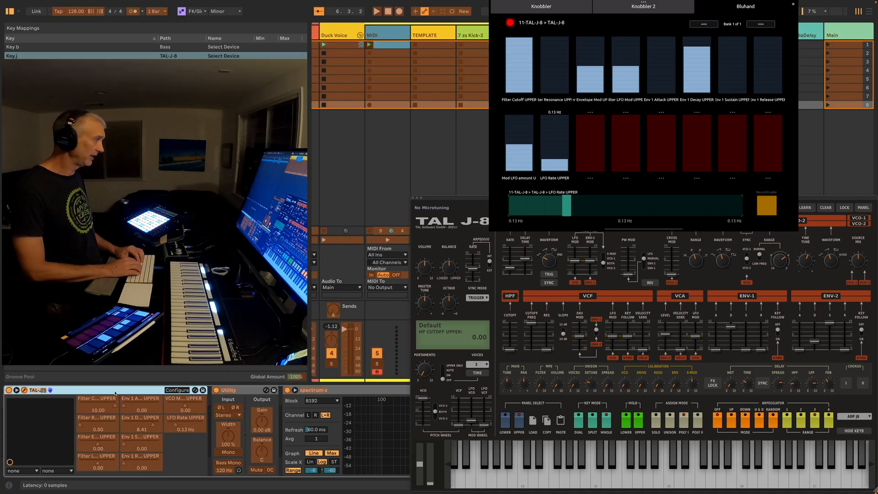
key("ctrl+k")
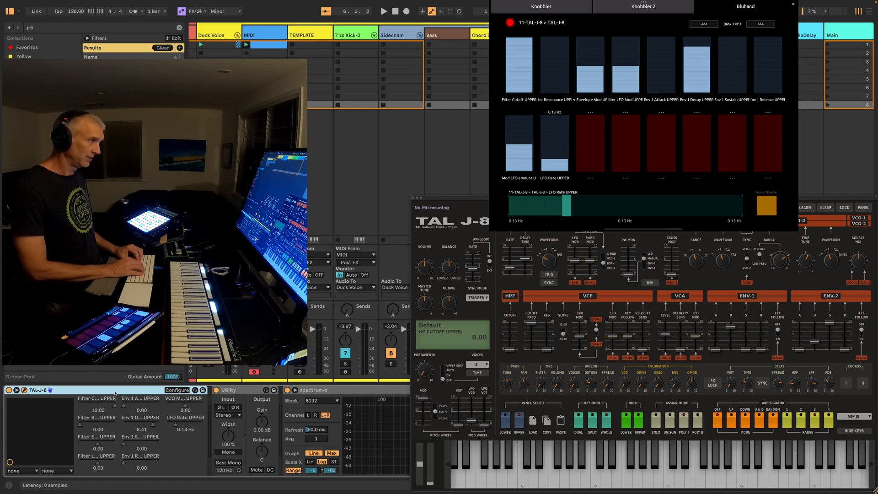
key("alt+super+p")
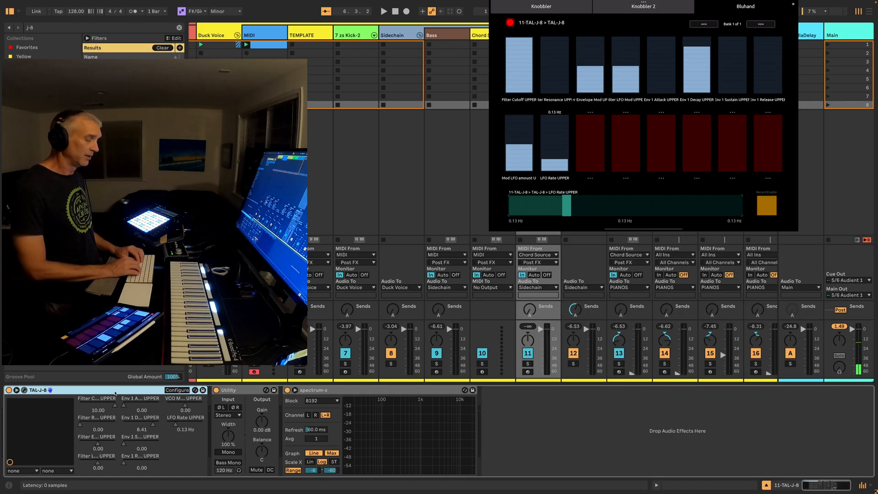
Switch the device selection among zs Kick-2, TAL-J-8 and Bass to check their parameters in Bluhand
key("1")
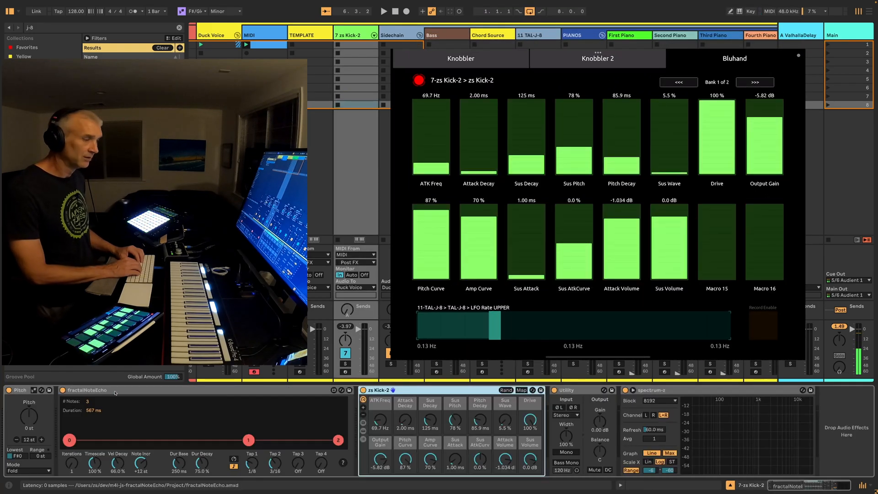
key("2")
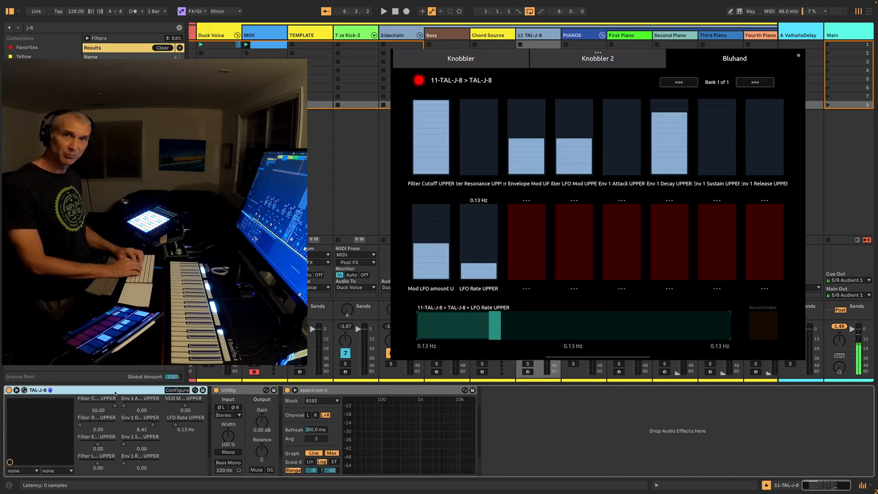
key("3")
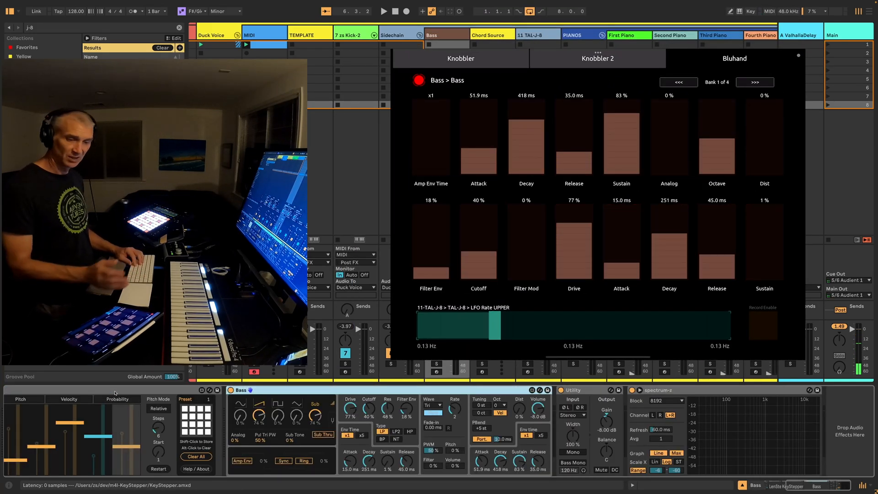
key("Left")
key("Left")
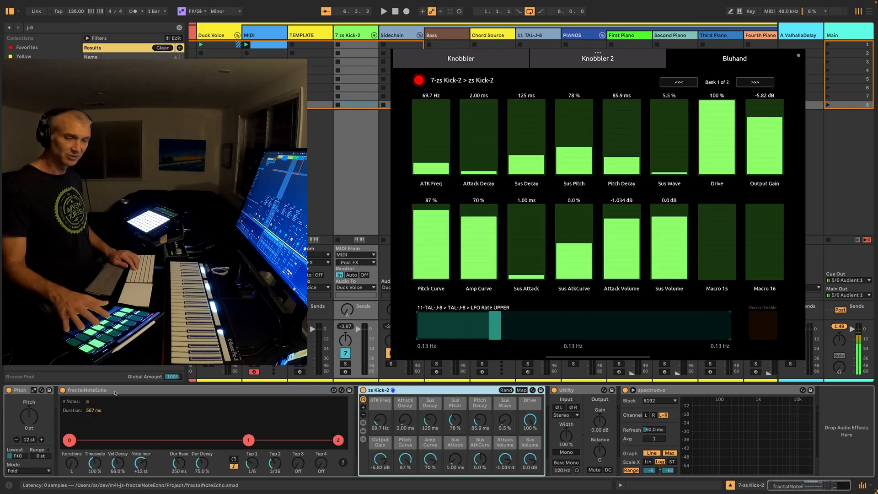
key("Right")
key("Right")
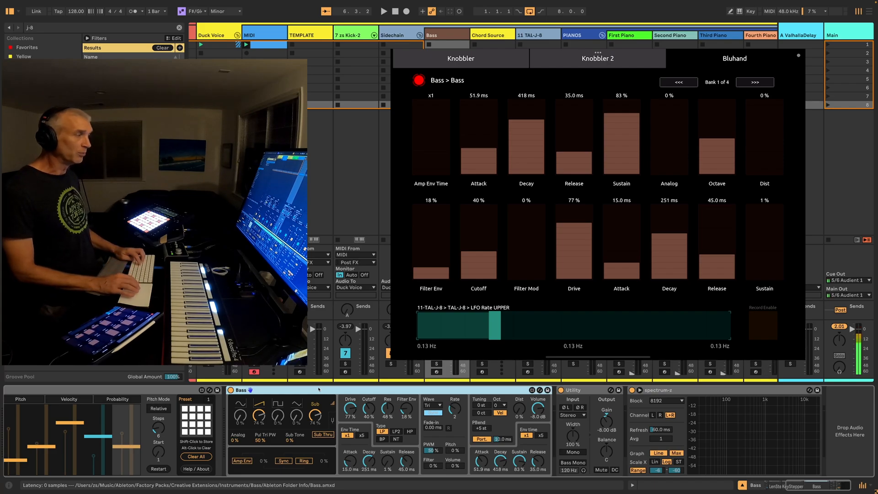
Group the Bass device into an Instrument Rack and show all 16 of the rack's macro controls
key("super+g")
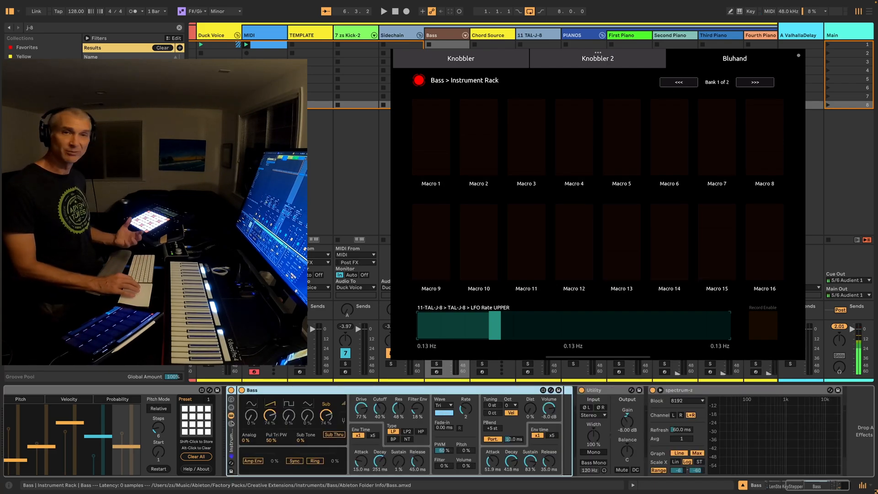
left_click(231, 405)
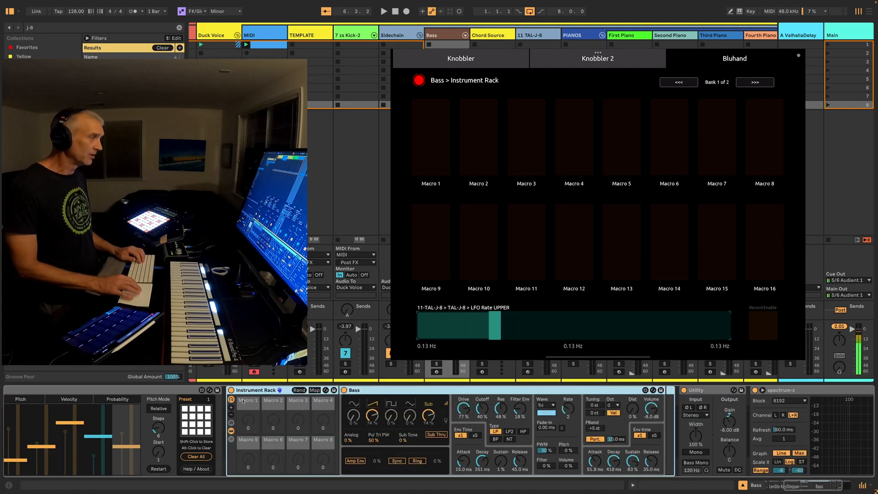
left_click(464, 410)
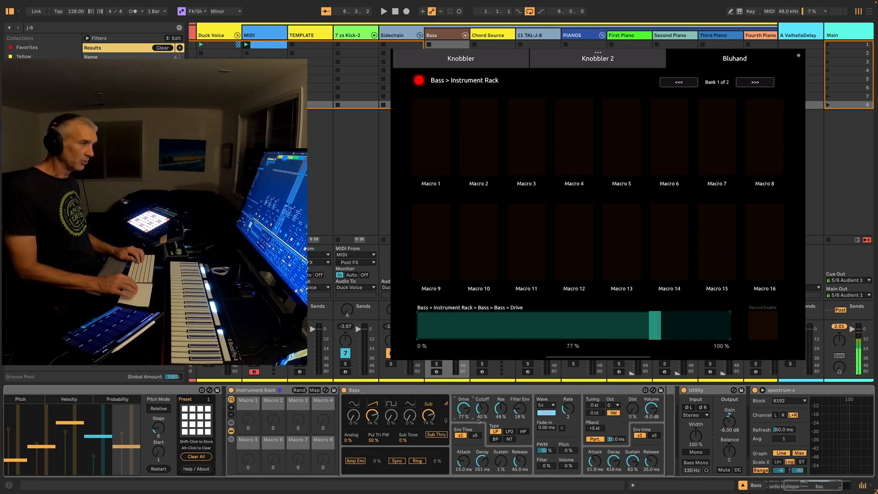
scroll(596, 448, "left", 2)
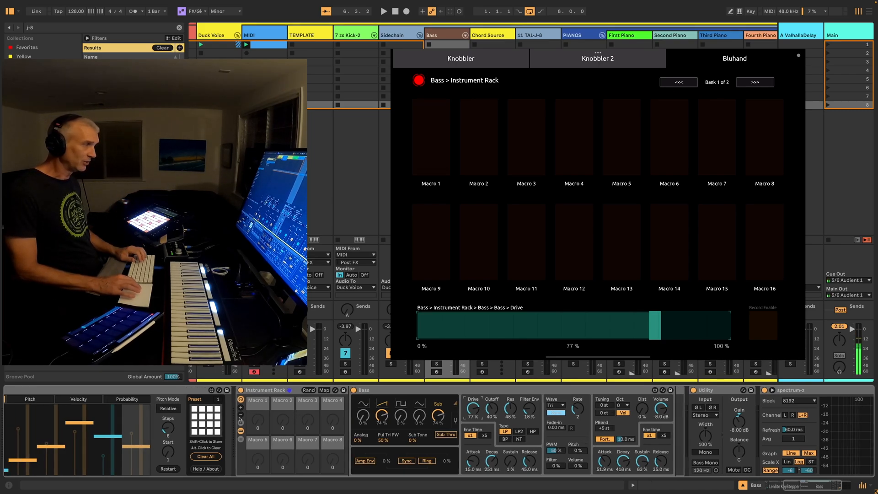
left_click(241, 408)
left_click(241, 409)
left_click(241, 409)
left_click(241, 409)
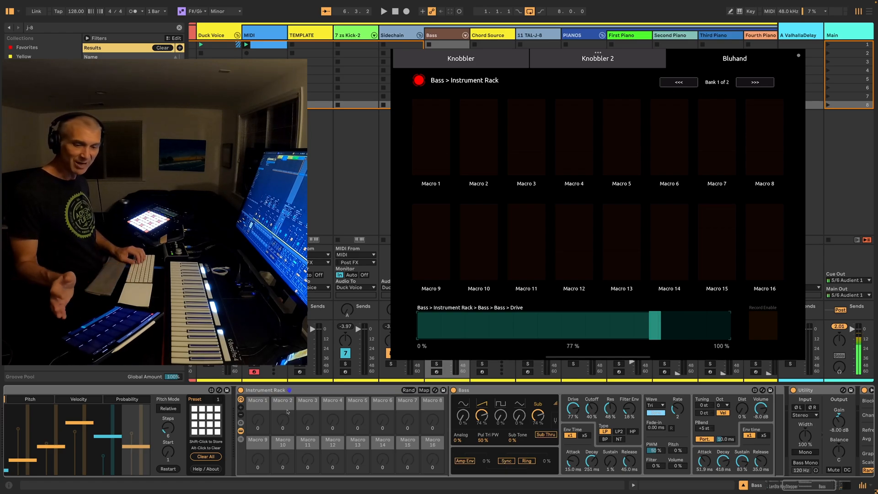
Map the Bass device's Sawtooth, Pulse and Sub Osc levels to Macros 1, 2 and 3
right_click(482, 417)
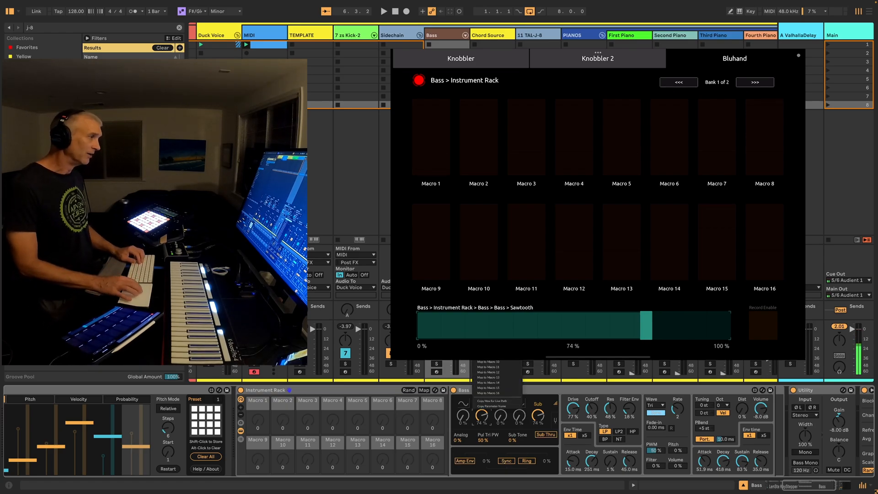
left_click(501, 404)
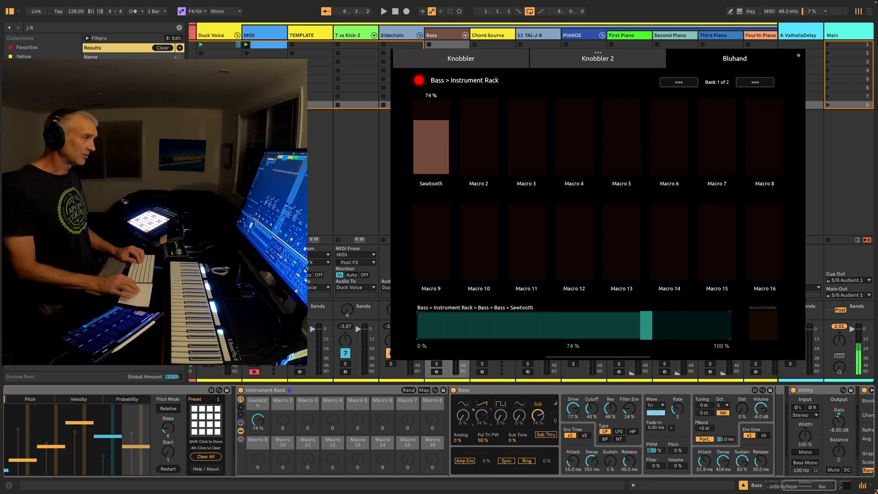
right_click(500, 415)
left_click(516, 392)
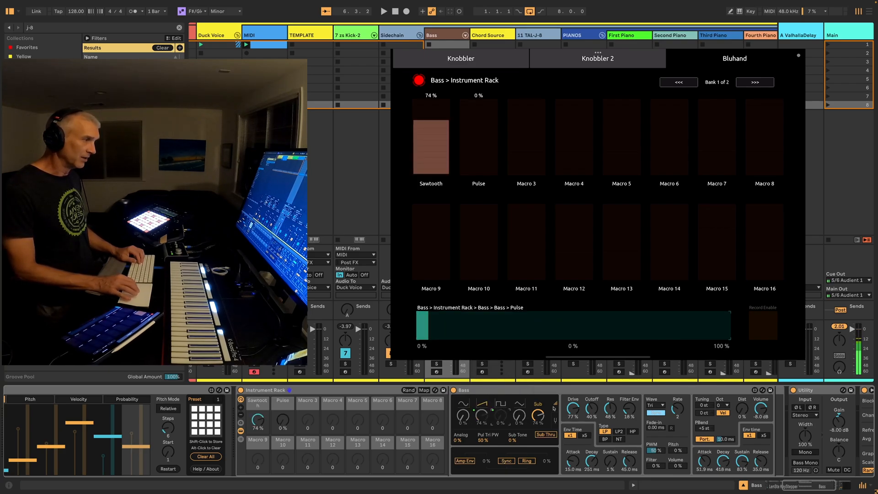
right_click(539, 414)
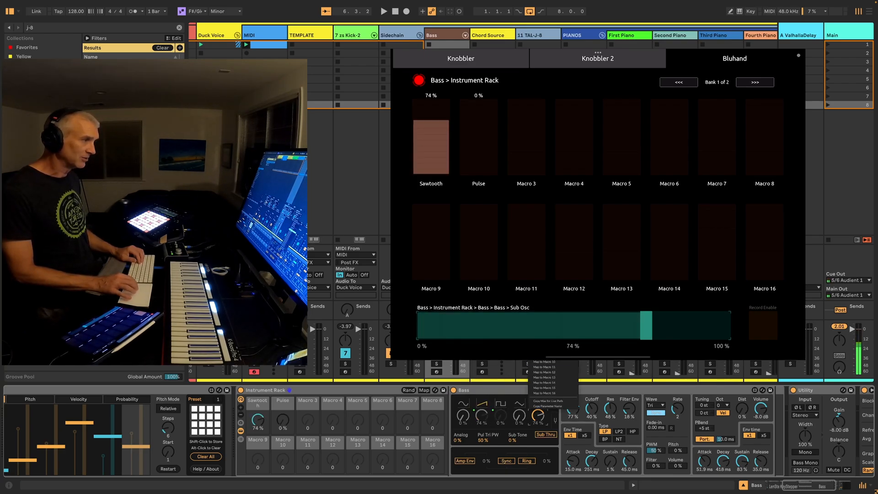
left_click(545, 325)
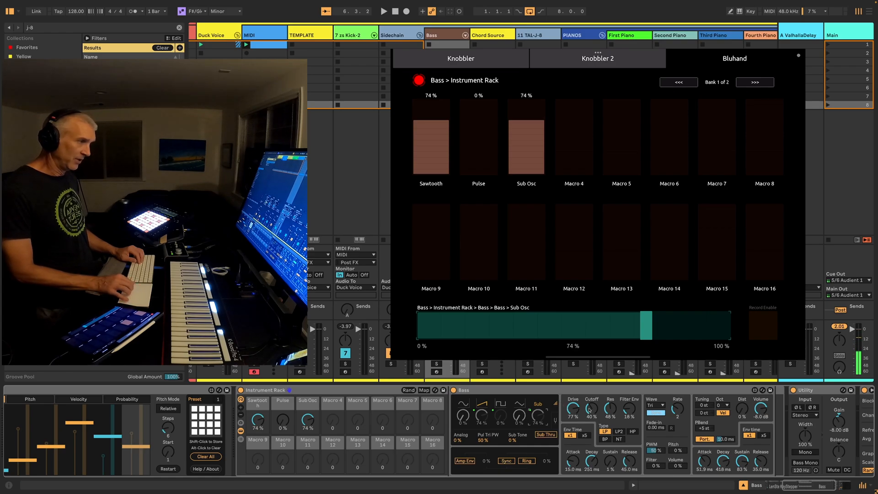
Map the Bass device's Cutoff, Res, Drive and Filter Env to Macros 4, 5, 6 and 7
right_click(592, 410)
left_click(630, 361)
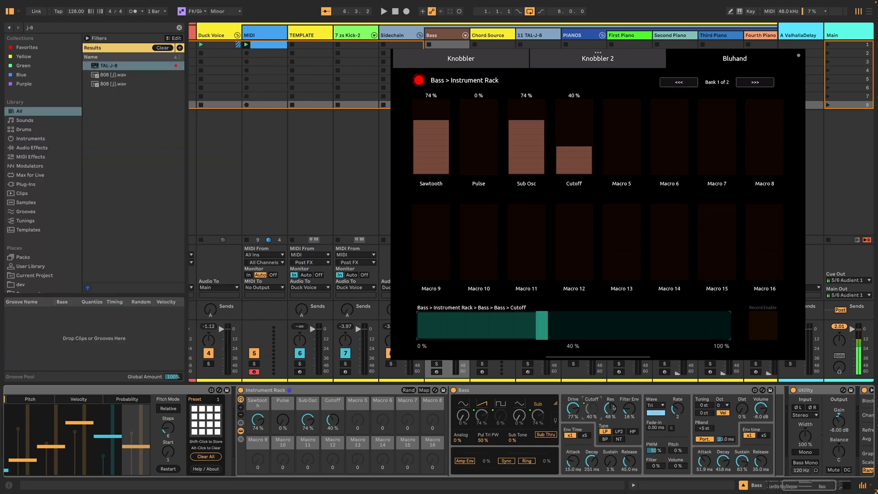
right_click(611, 409)
left_click(626, 366)
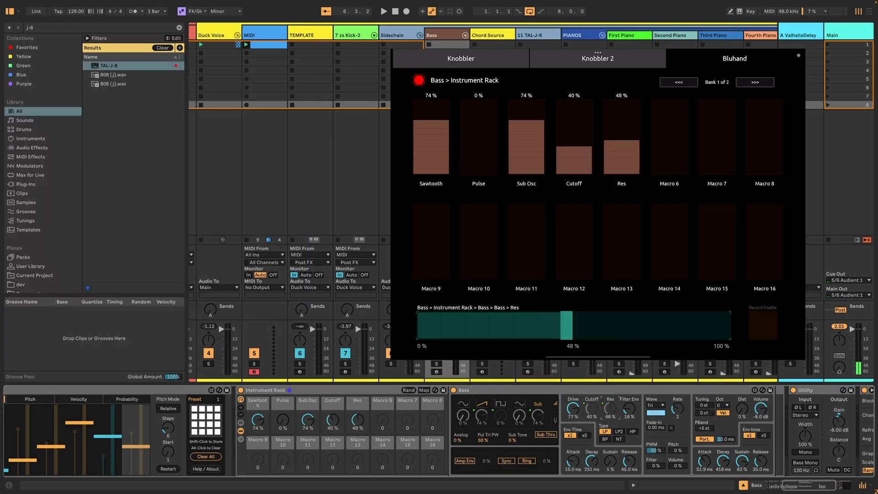
right_click(573, 414)
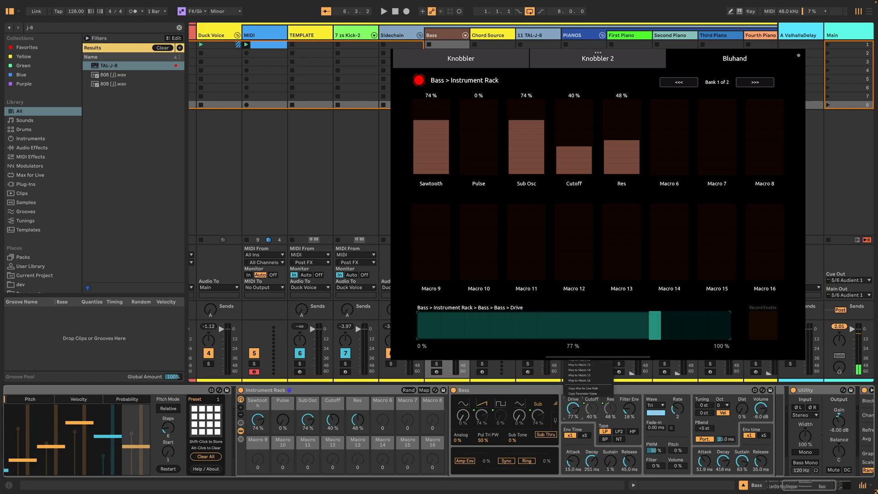
left_click(580, 328)
right_click(632, 408)
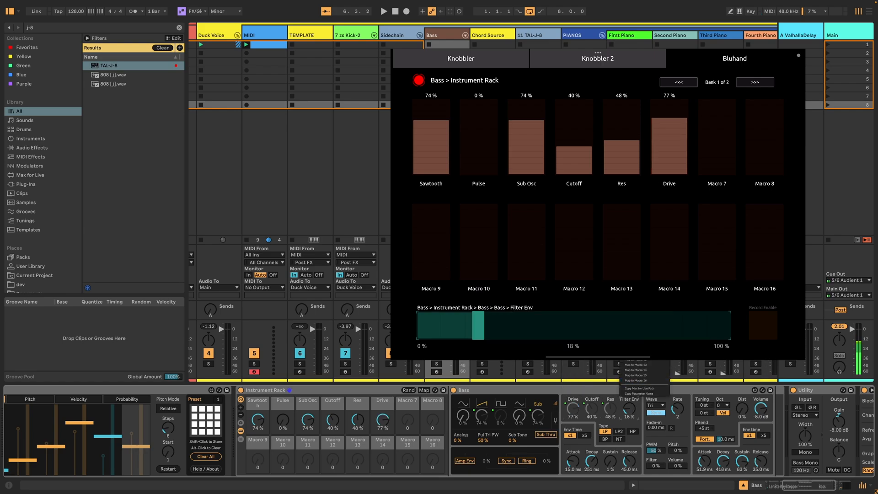
left_click(641, 333)
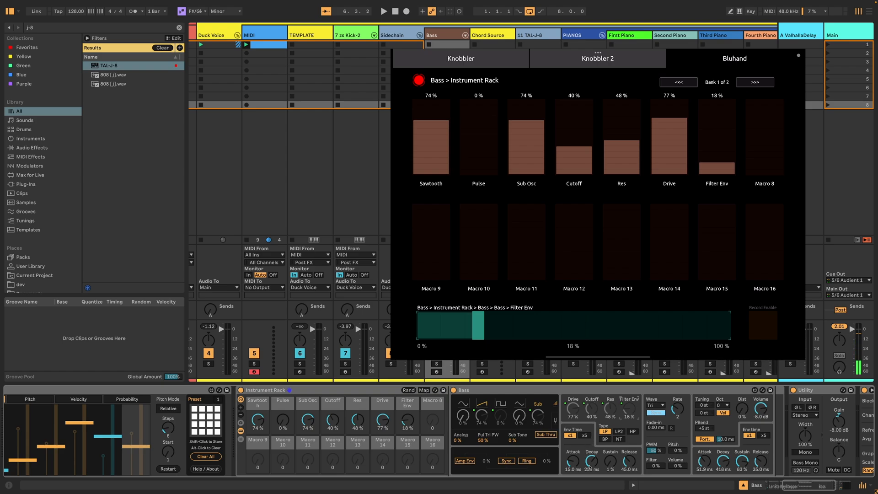
Map the Bass device's filter envelope Attack, Decay, Sustain and Release to Macros 8, 9, 10 and 11
right_click(575, 461)
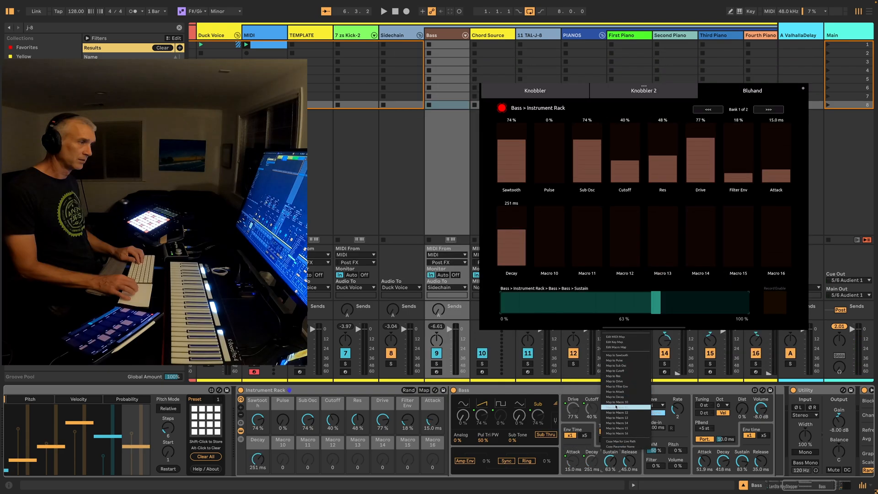
right_click(631, 459)
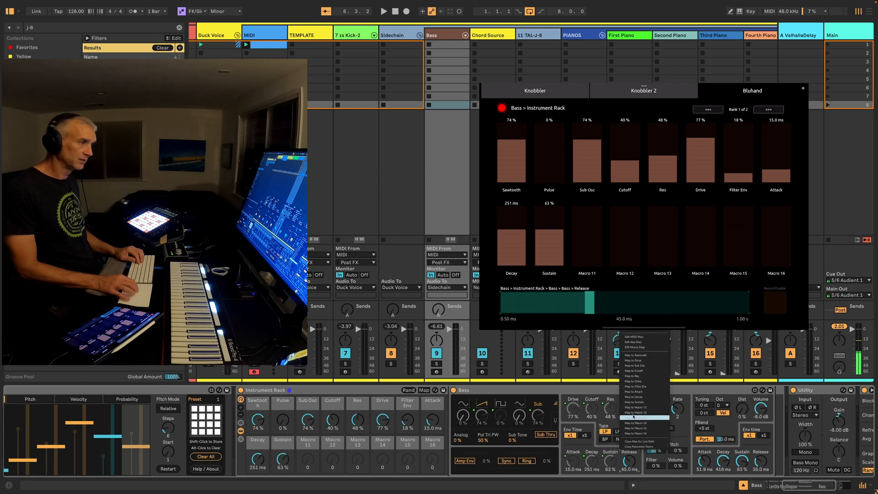
left_click(635, 407)
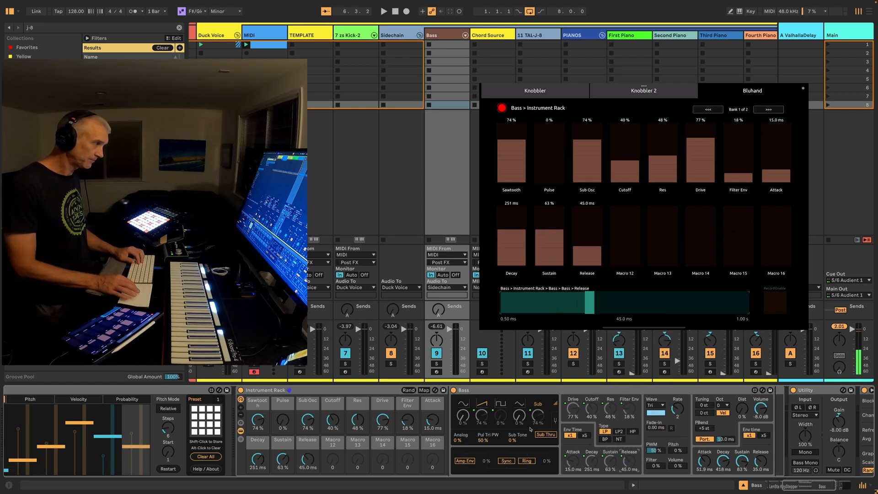
Remove the b key mapping from the Bass device and assign b to selecting its Instrument Rack instead
left_click(474, 390)
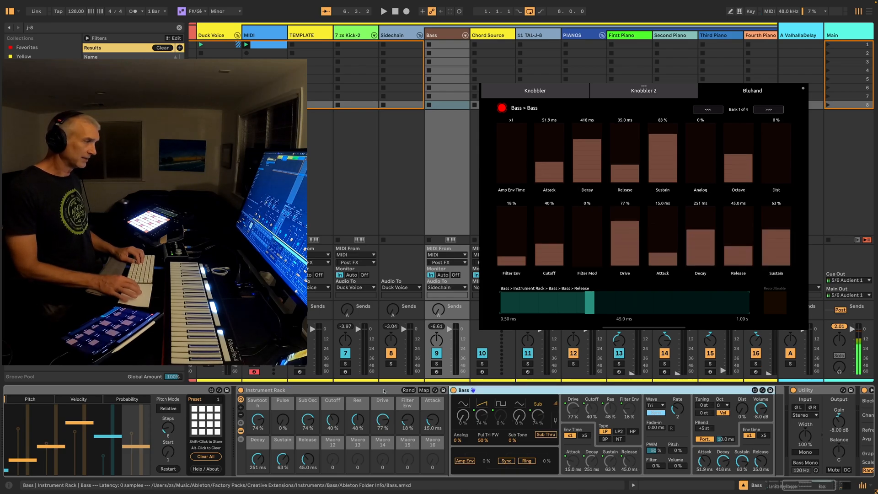
key("super+k")
left_click(465, 391)
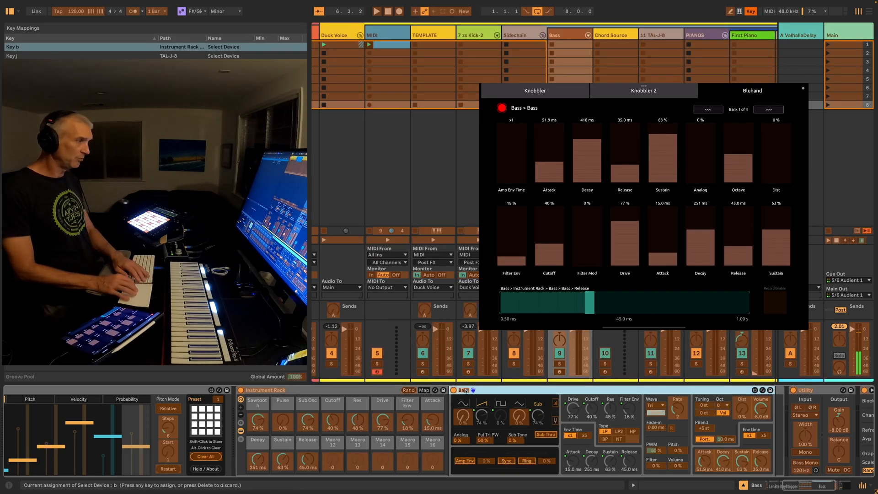
key("Delete")
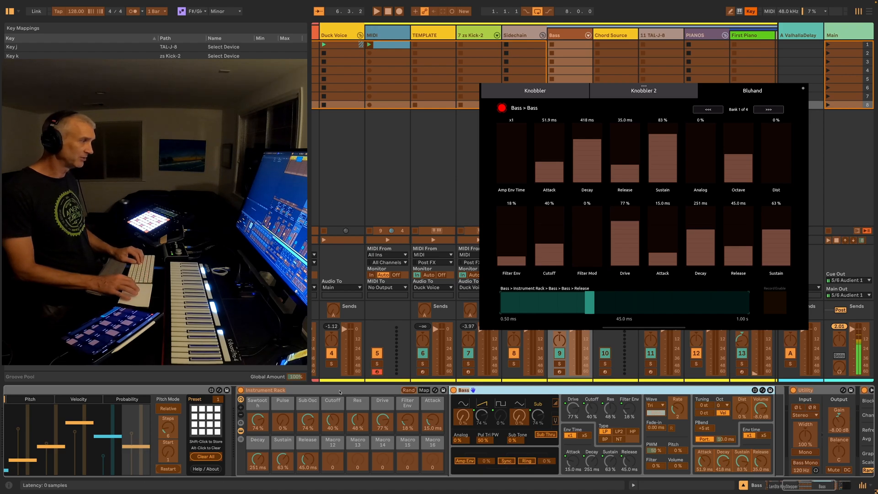
left_click(273, 390)
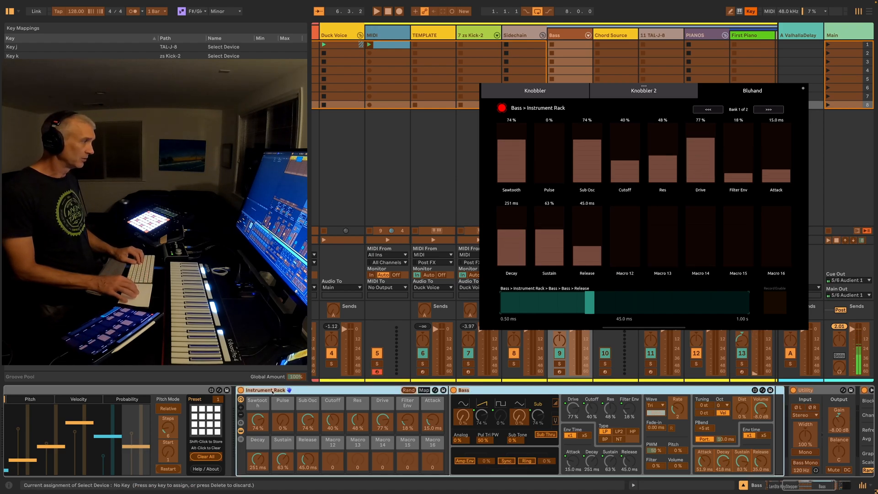
key("b")
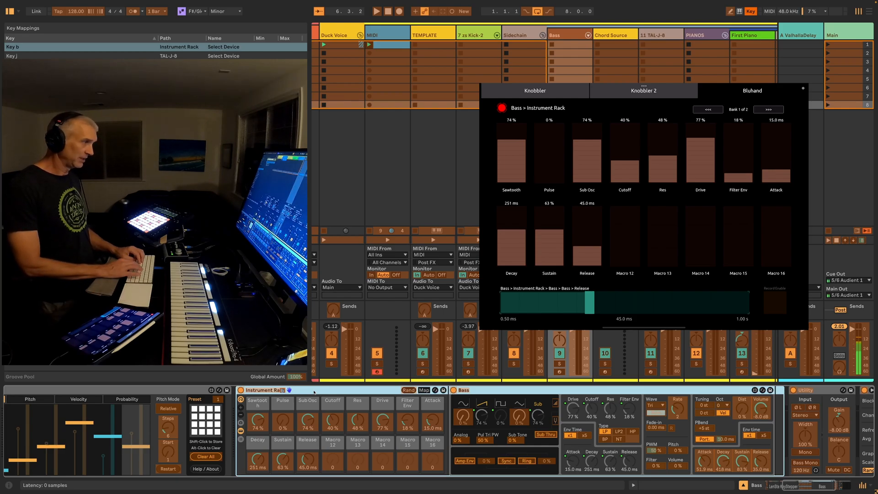
key("super+k")
Switch the device selection among zs Kick-2, TAL-J-8 and the Bass Instrument Rack to check their controls in Bluhand
key("k")
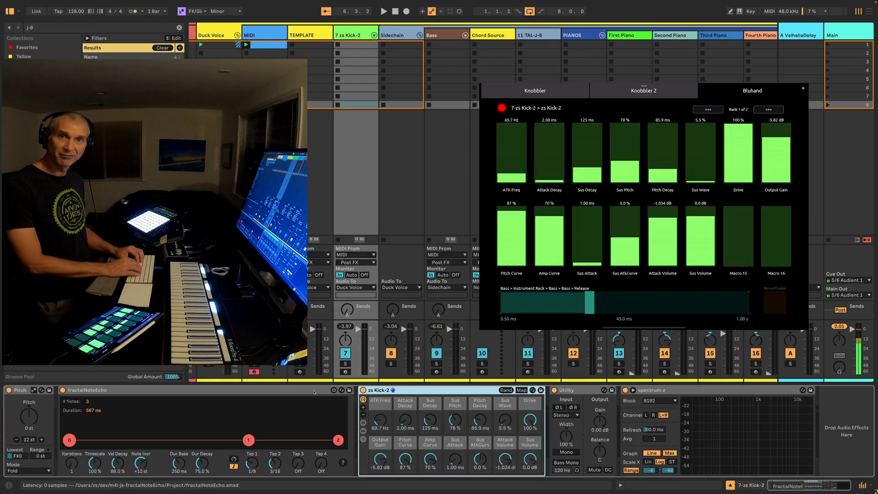
key("j")
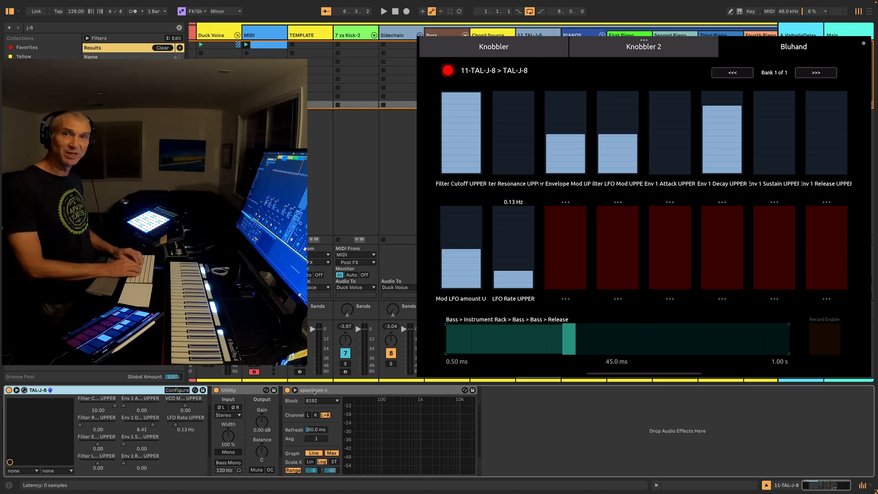
key("k")
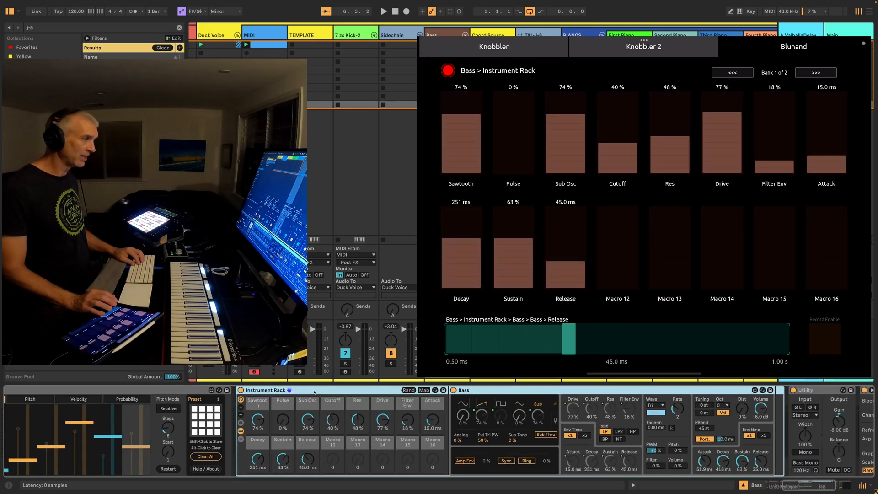
Turn monitoring off on the 11 TAL-J-8 track and play the set to audition the Bass rack's macros
key("space")
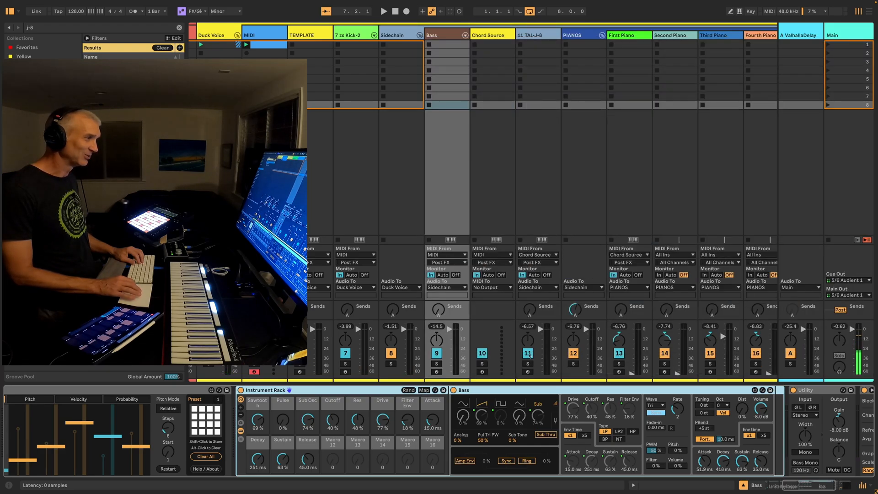
left_click(545, 275)
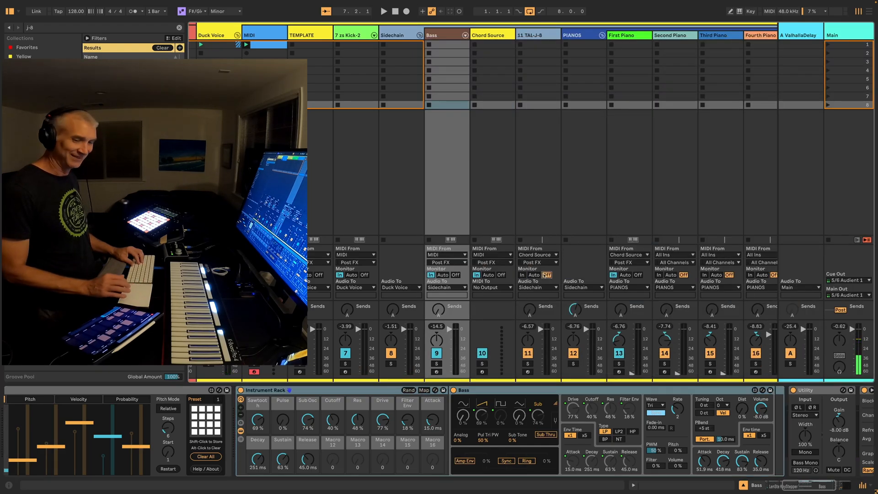
key("space")
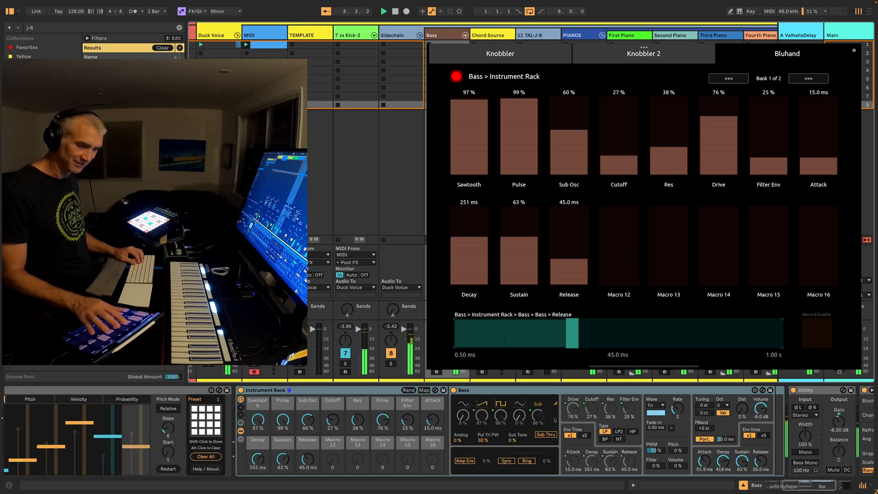
key("space")
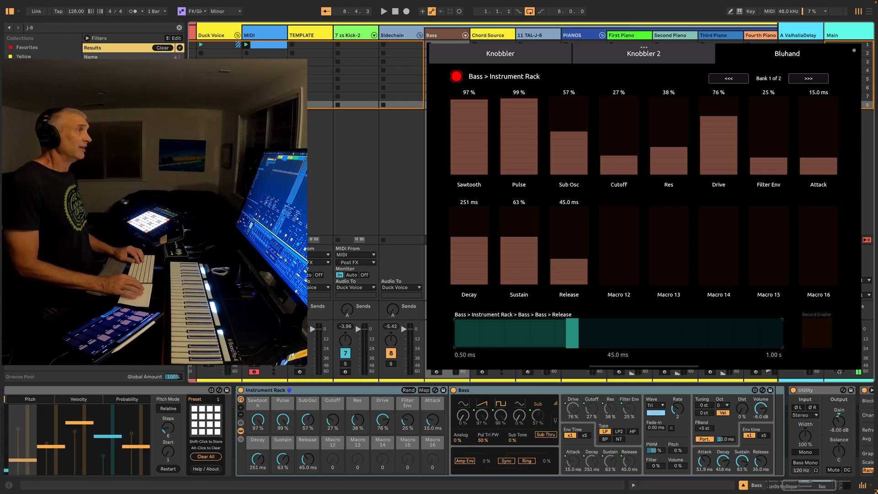
Load the Metamorphosis-EV preset from the emptyvessel Pad presets into TAL-J-8 on track 11
left_click(543, 35)
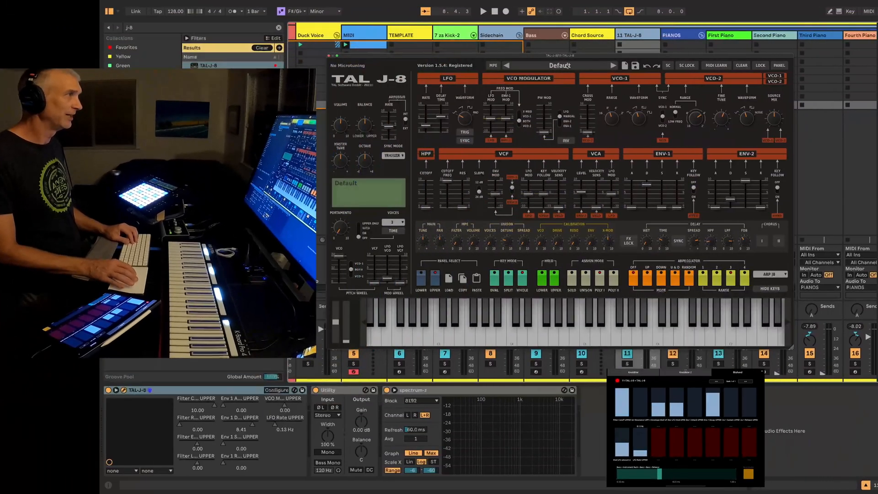
left_click(567, 66)
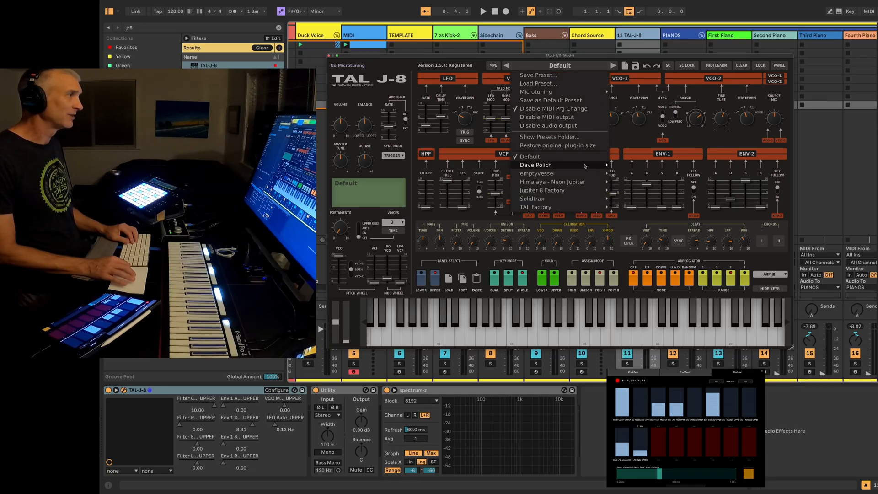
mouse_move(567, 174)
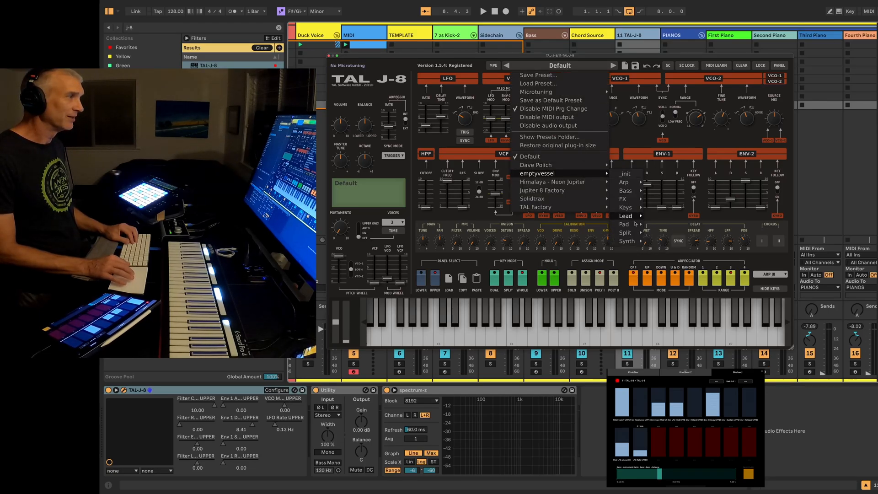
mouse_move(636, 225)
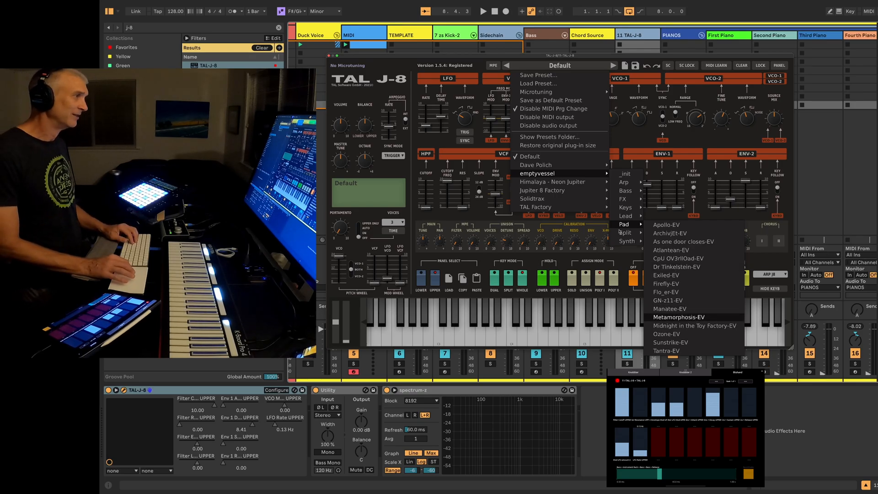
left_click(695, 318)
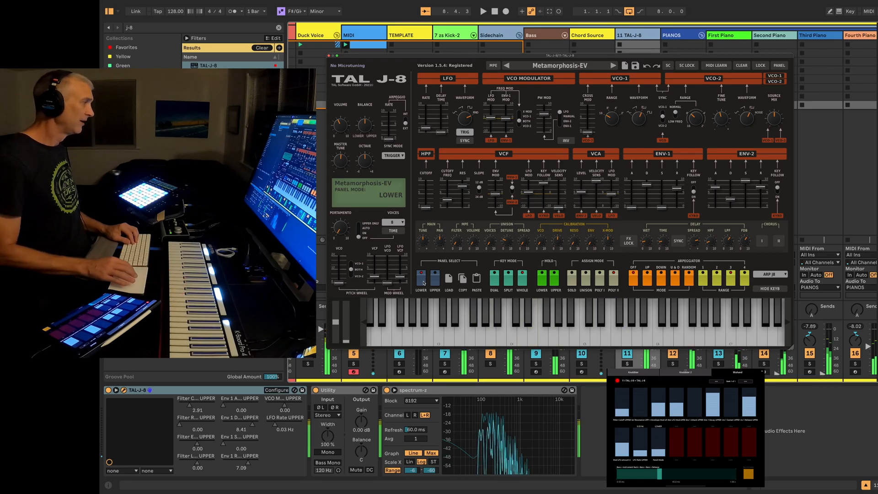
Adjust TAL-J-8's lower-layer filter cutoff and remove all the UPPER parameters configured on its device panel
left_click(238, 392)
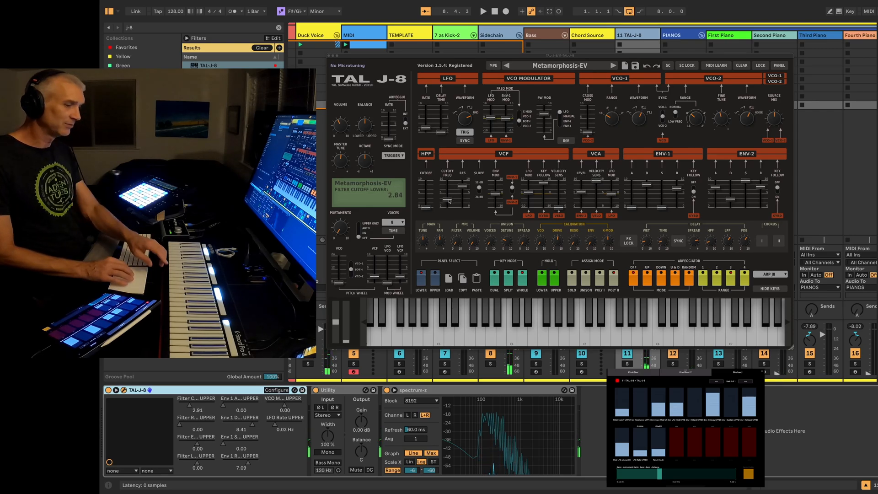
mouse_move(450, 201)
left_mouse_down()
mouse_move(448, 191)
mouse_move(445, 200)
left_mouse_up()
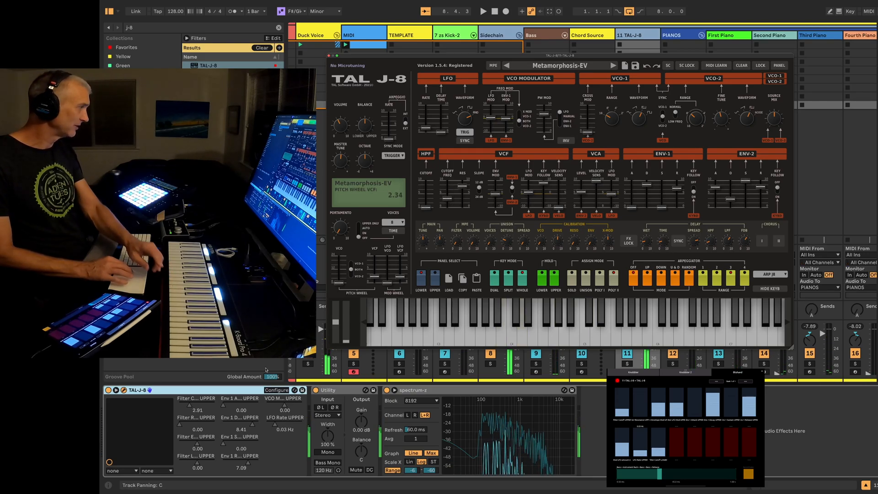
left_click(276, 390)
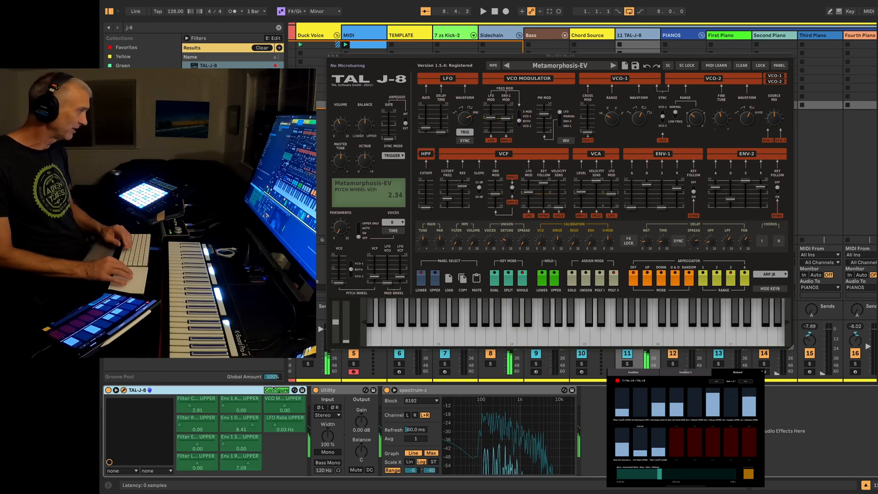
left_click(278, 431)
key("Delete")
key("Delete")
key("Delete")
key("Delete")
key("Delete")
key("Delete")
key("Delete")
key("Delete")
key("Delete")
key("Delete")
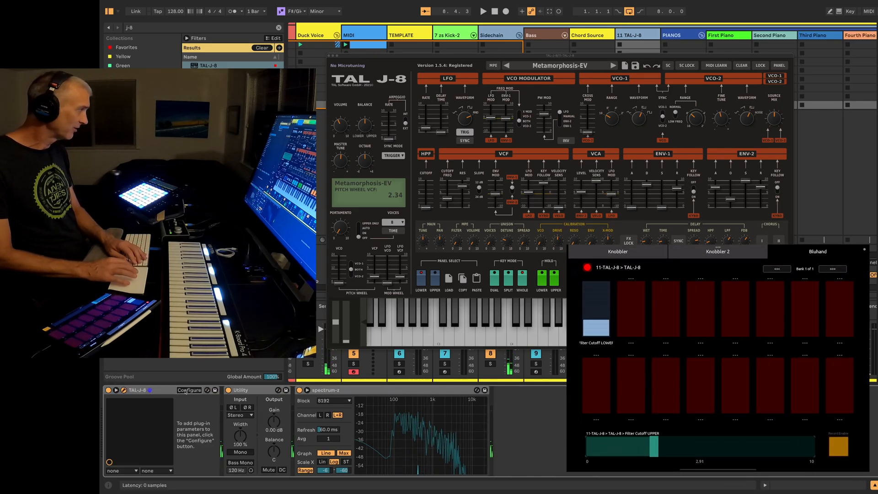
Add TAL-J-8's LOWER filter cutoff, resonance, envelope mod, filter LFO mod and LFO rate to the configured parameters
left_click(447, 200)
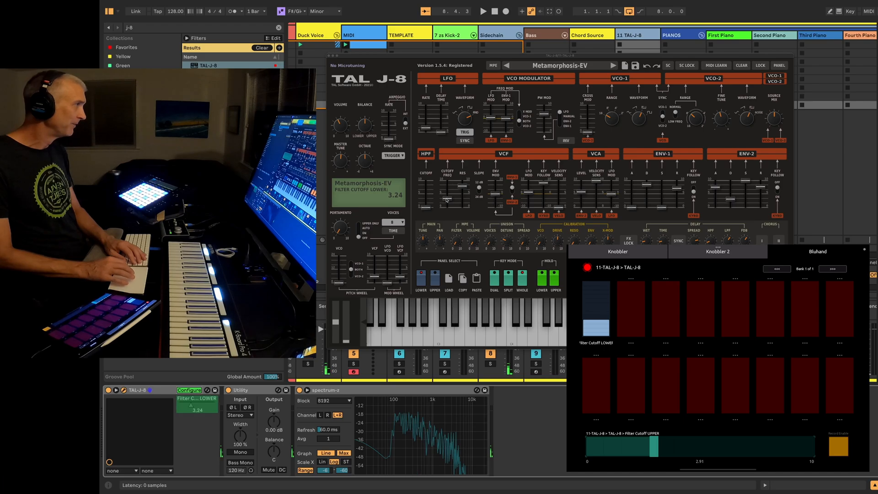
left_click(463, 186)
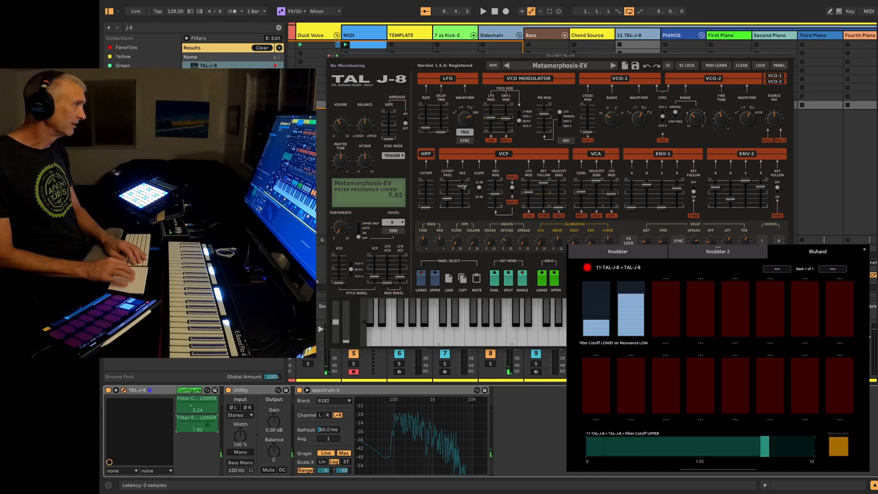
left_click(493, 196)
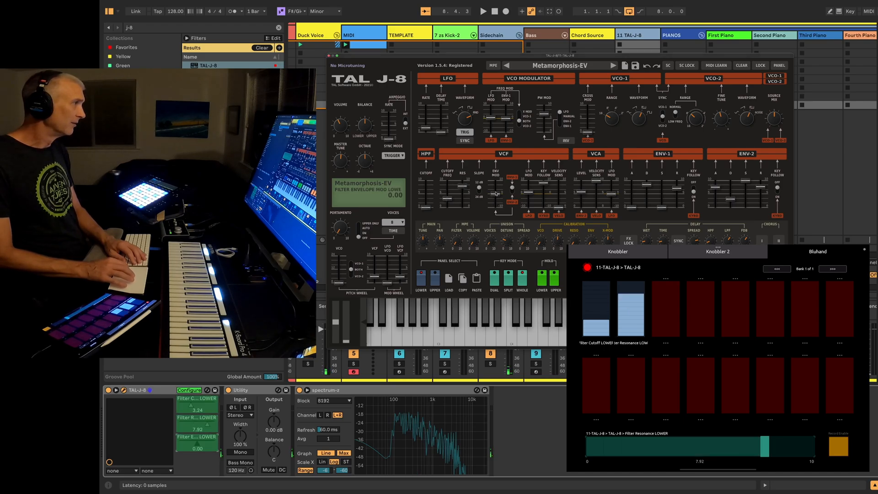
left_click(526, 193)
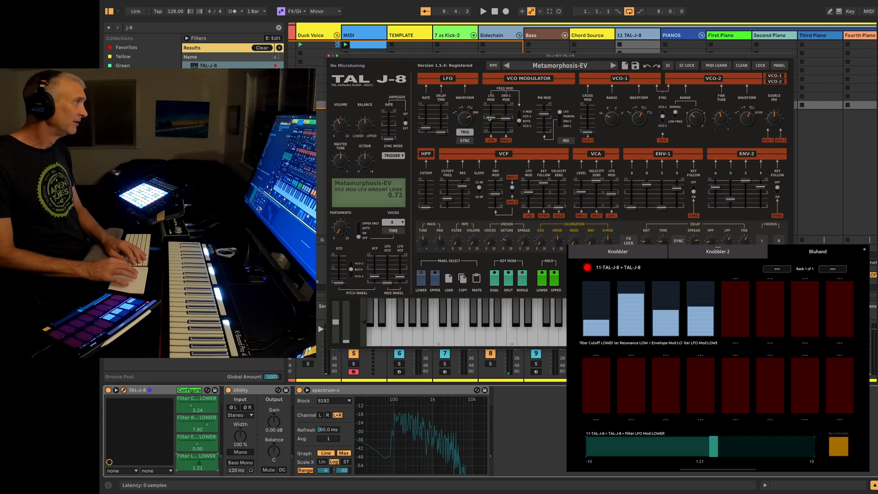
left_click(428, 127)
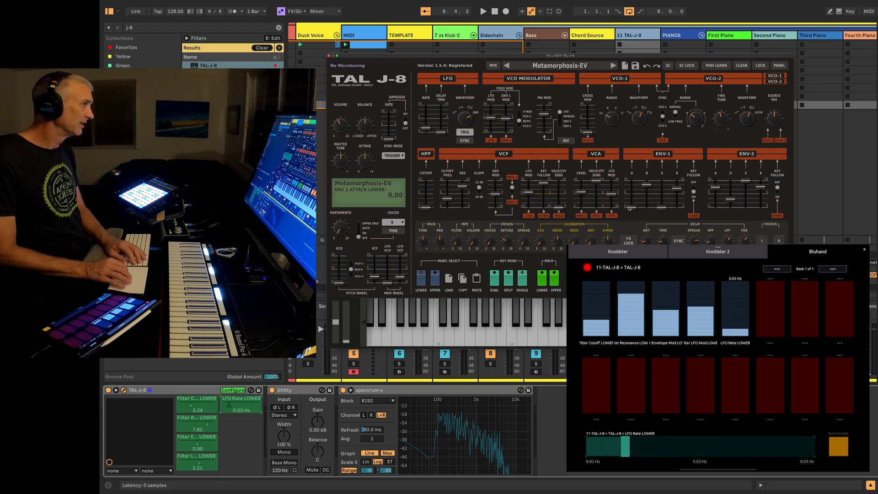
Add TAL-J-8's LOWER Env 1 attack, decay, sustain and release to the configured parameters, end configuring and select the device
left_click(631, 207)
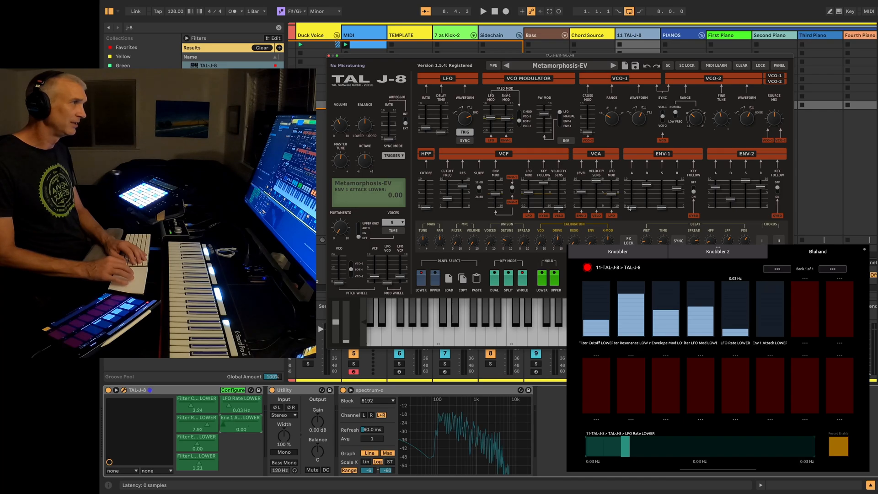
left_click(649, 186)
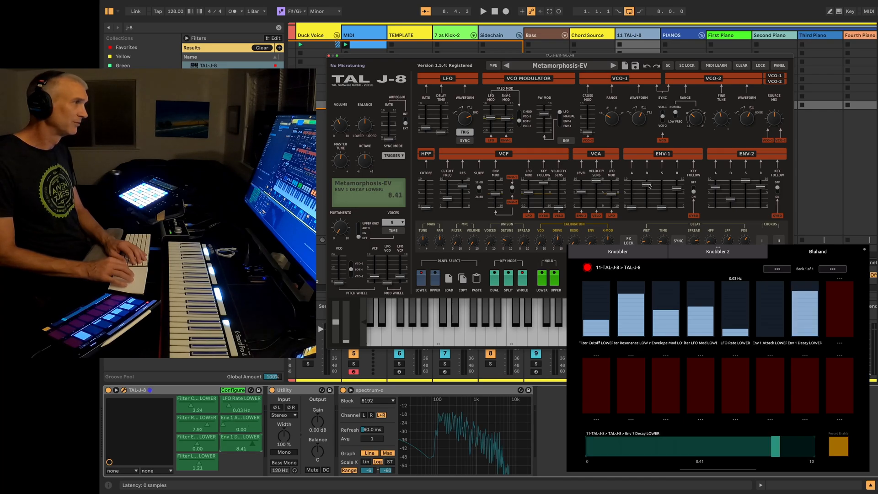
left_click(678, 188)
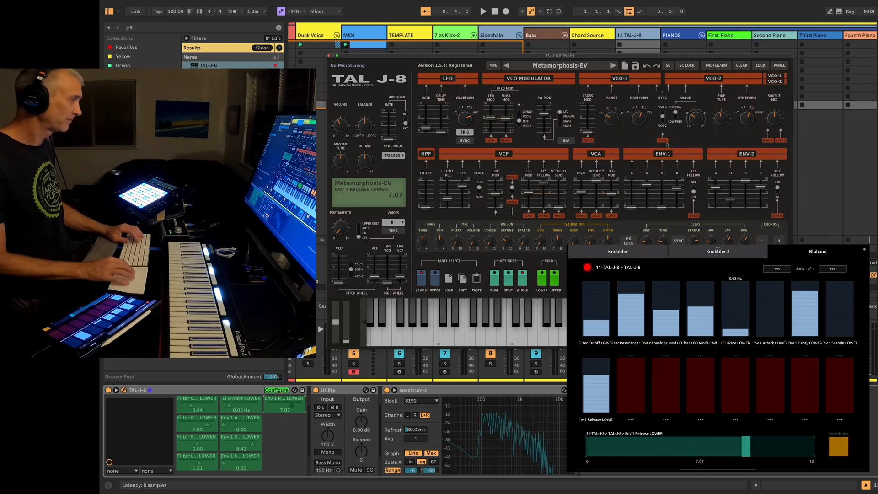
left_click(276, 390)
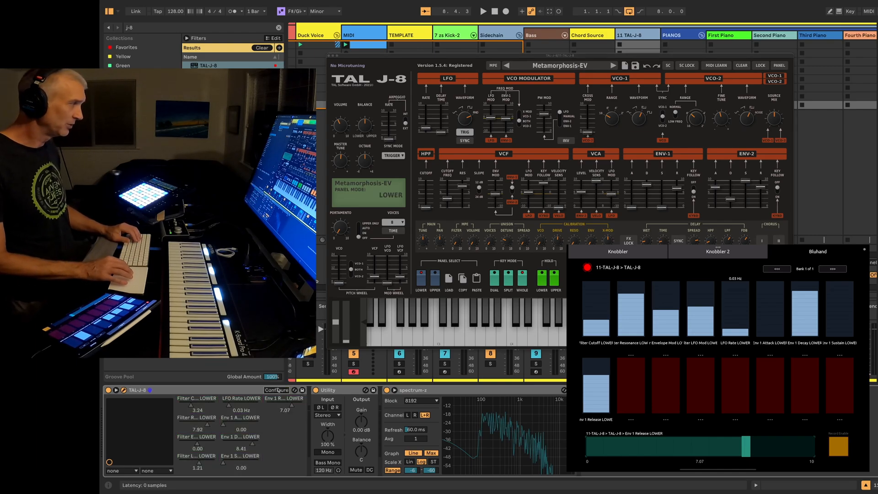
left_click(193, 394)
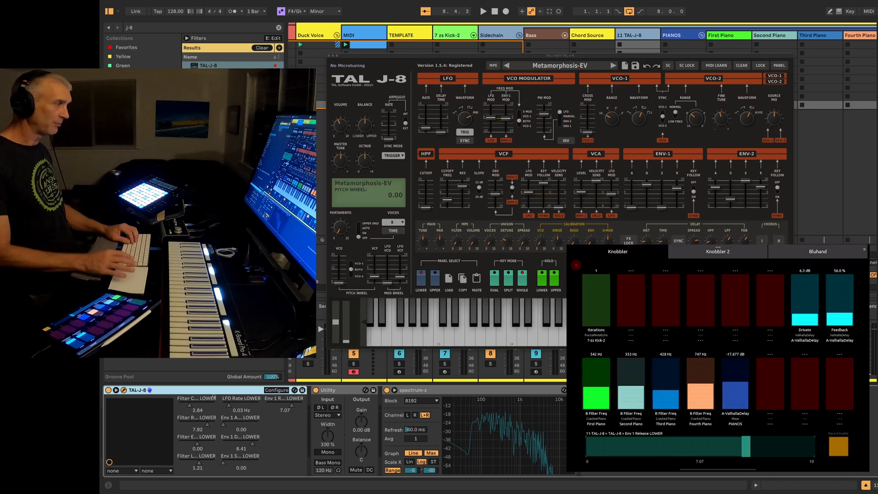
Add the ShaperVolume rack to the TAL-J-8 track and move it directly after the TAL-J-8 instrument
key("super+f")
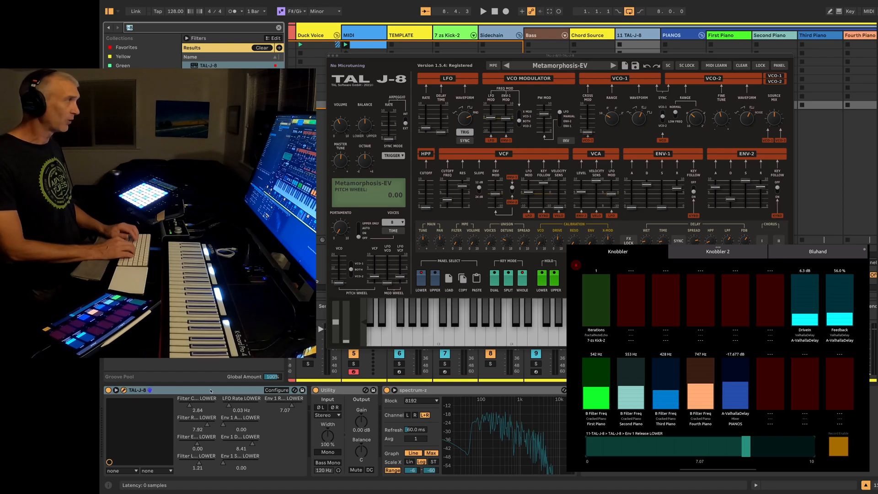
type("shaper vol")
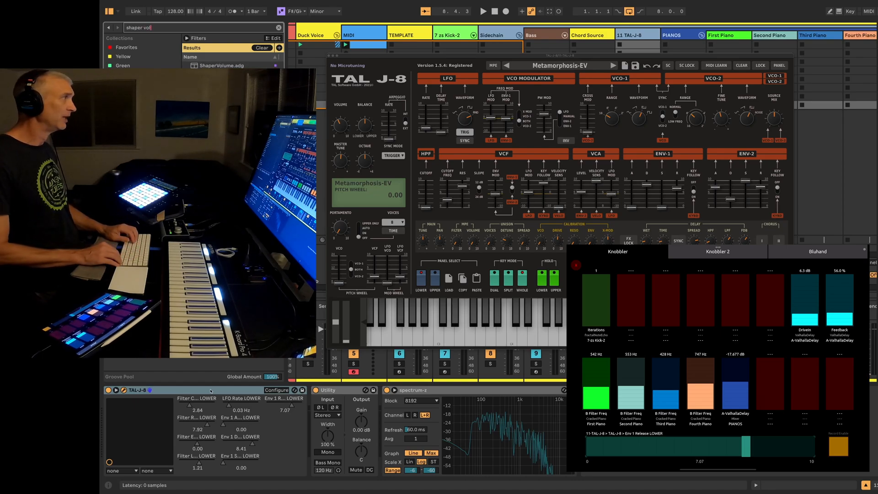
key("Down")
key("Return")
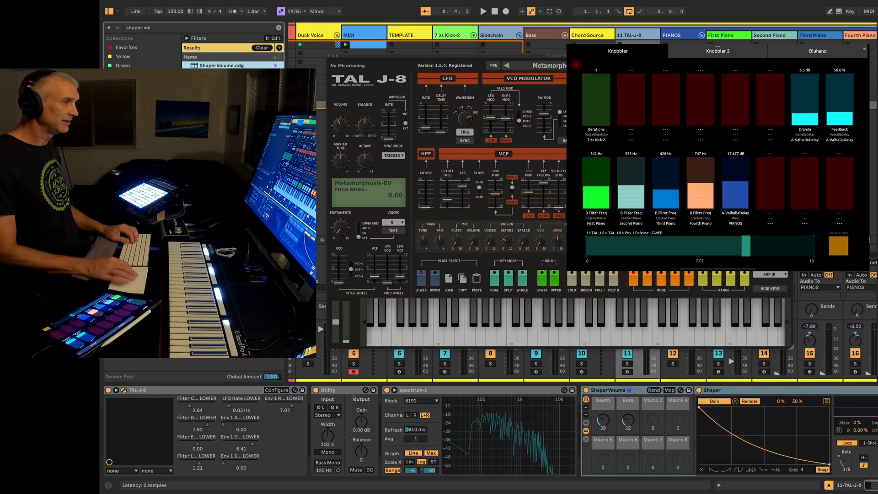
left_click(640, 389)
left_click_drag(640, 390, 353, 402)
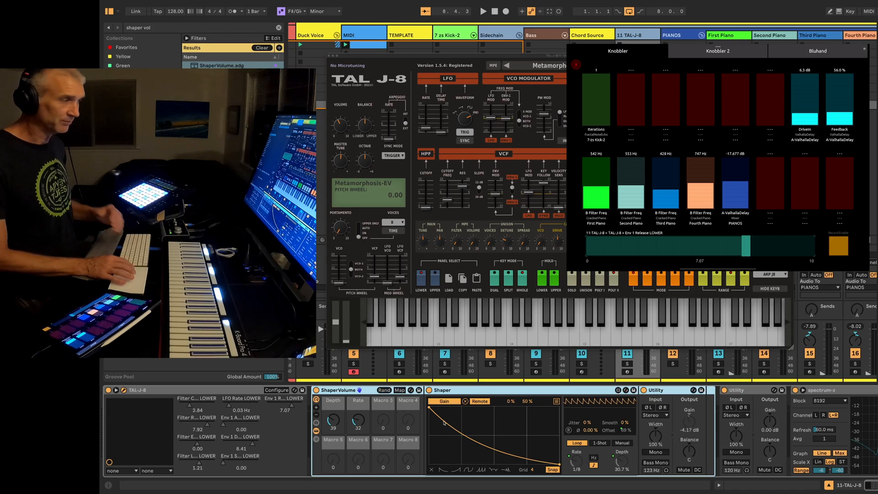
Set ShaperVolume's Rate macro to 23 and its Depth macro to 89
left_click(356, 421)
mouse_move(357, 420)
left_mouse_down()
mouse_move(357, 410)
mouse_move(358, 423)
left_mouse_up()
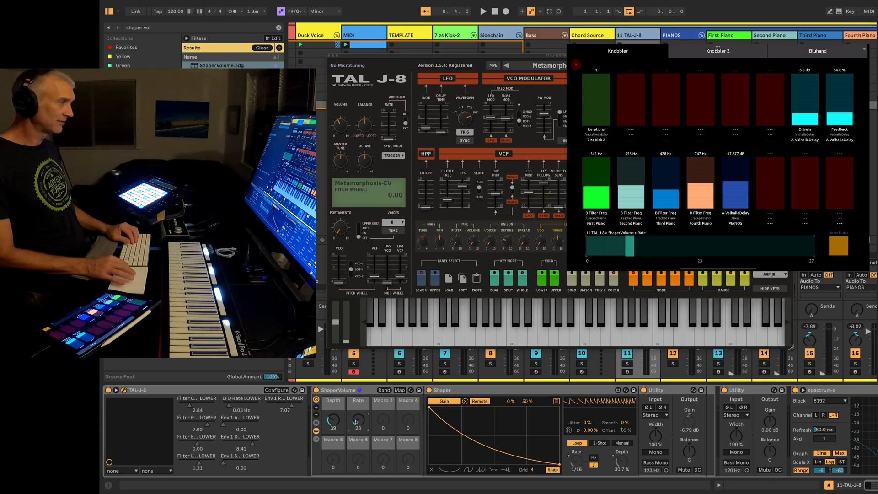
left_click_drag(334, 422, 334, 417)
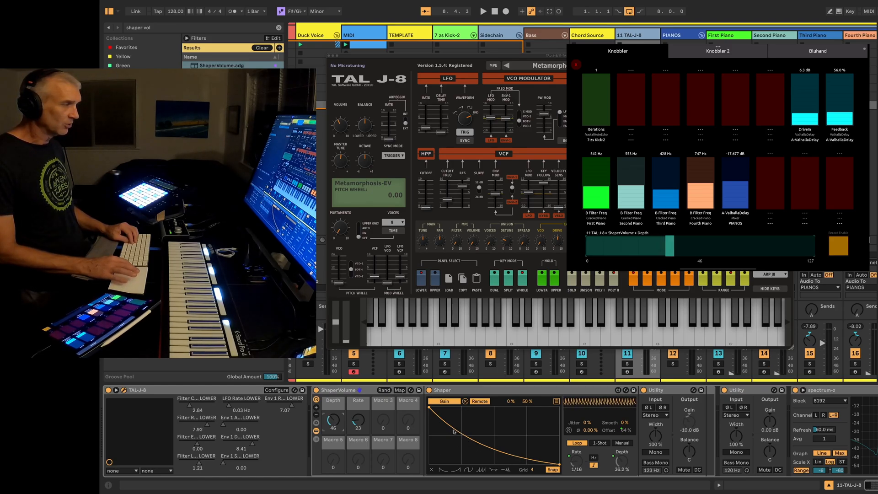
key("Up")
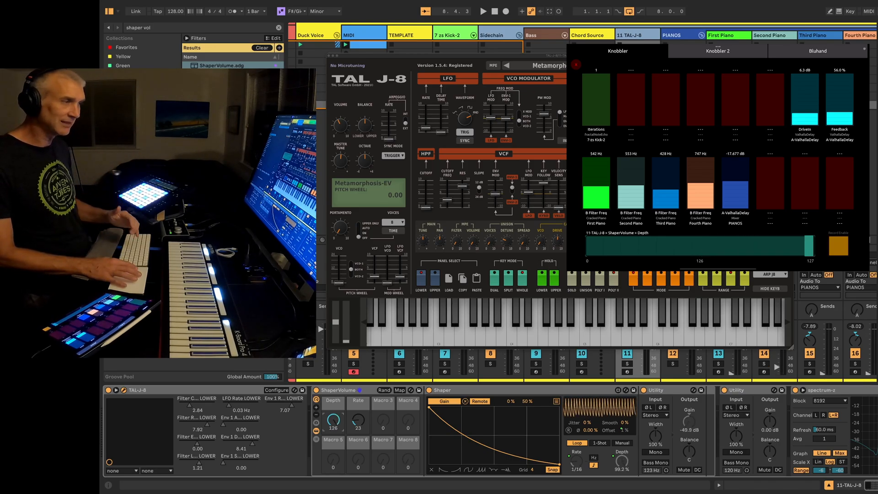
key("Down")
left_click_drag(333, 420, 333, 424)
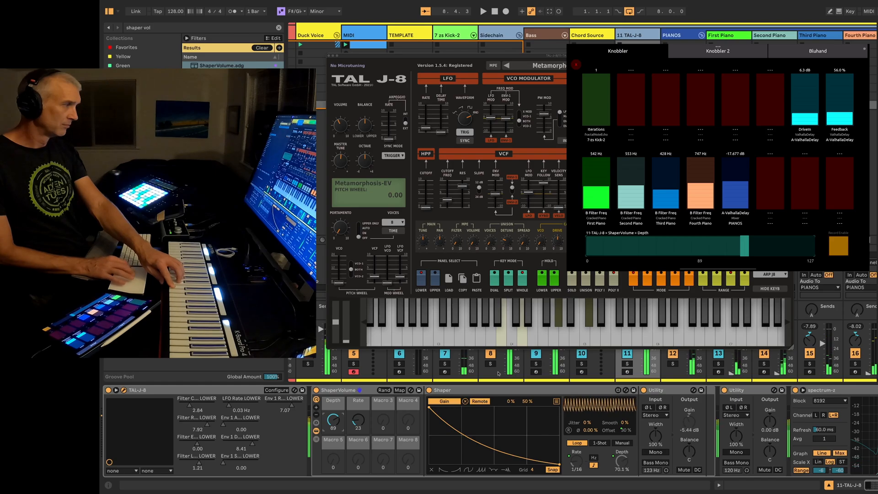
Lower ShaperVolume's Depth to 79 and select the Gain of the separate Utility after the rack for a Knobbler slider
mouse_move(334, 419)
left_mouse_down()
mouse_move(333, 409)
mouse_move(334, 455)
mouse_move(334, 426)
left_mouse_up()
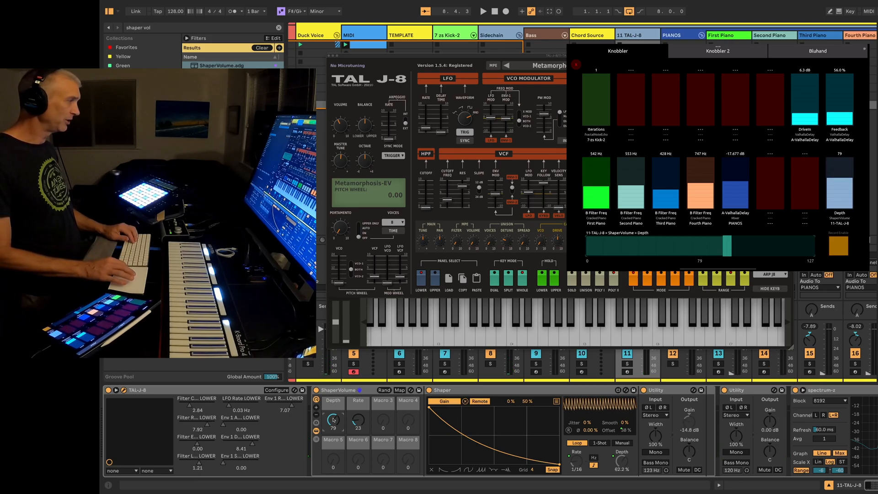
left_click(250, 391)
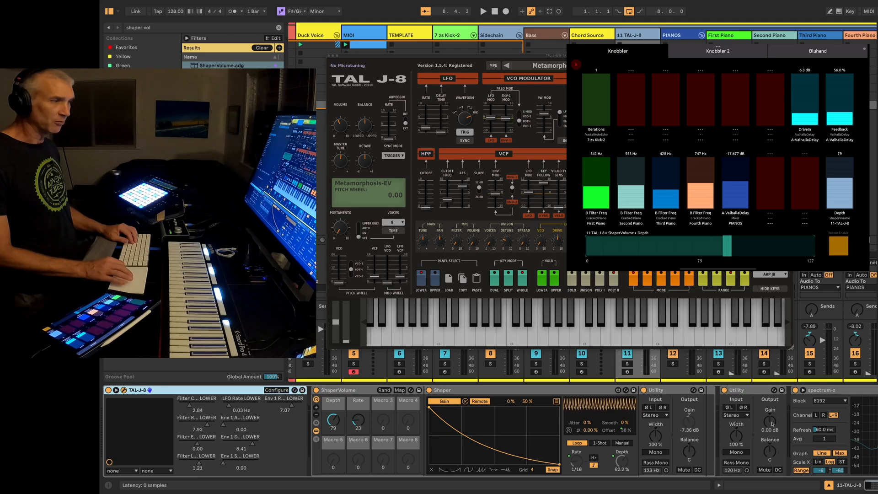
left_click(771, 422)
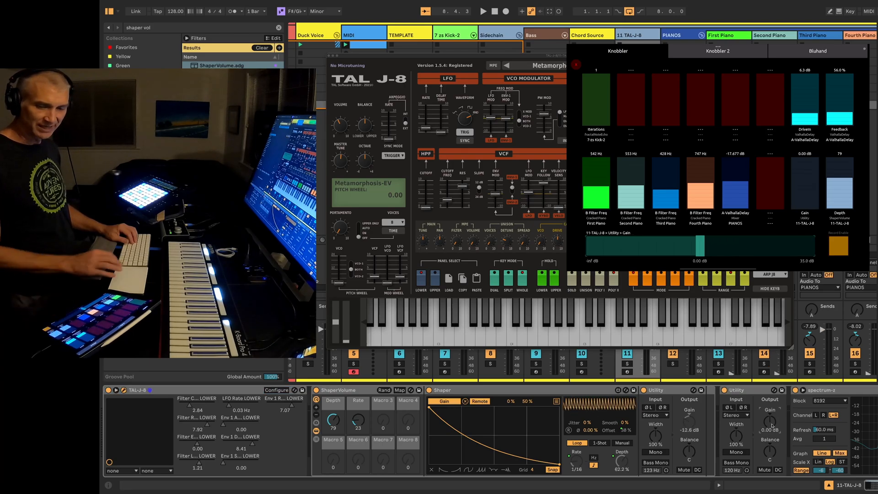
Duplicate the Utility at the end of the Bass track and reset the duplicate's Gain to 0 dB
left_click(532, 36)
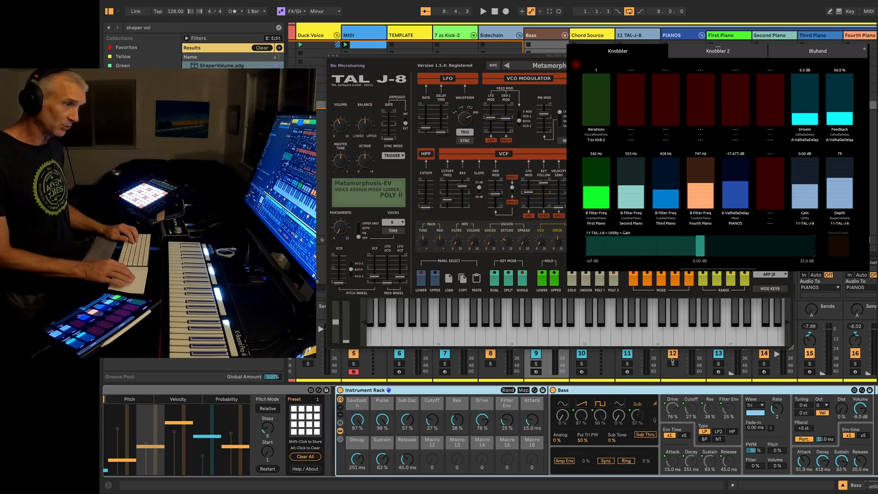
scroll(547, 432, "right", 5)
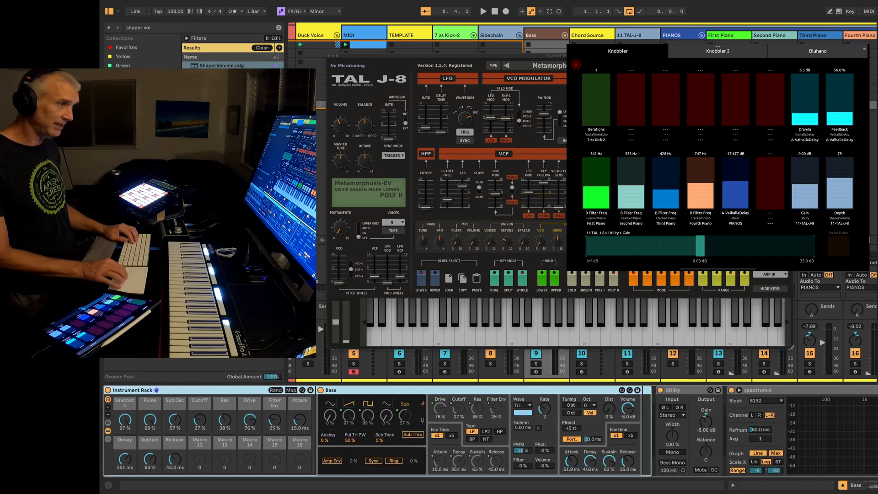
left_click(689, 391)
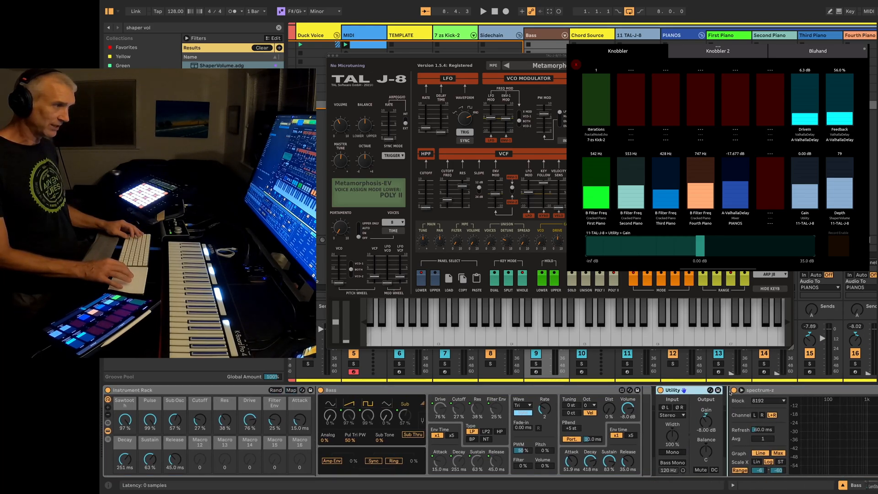
key("super+d")
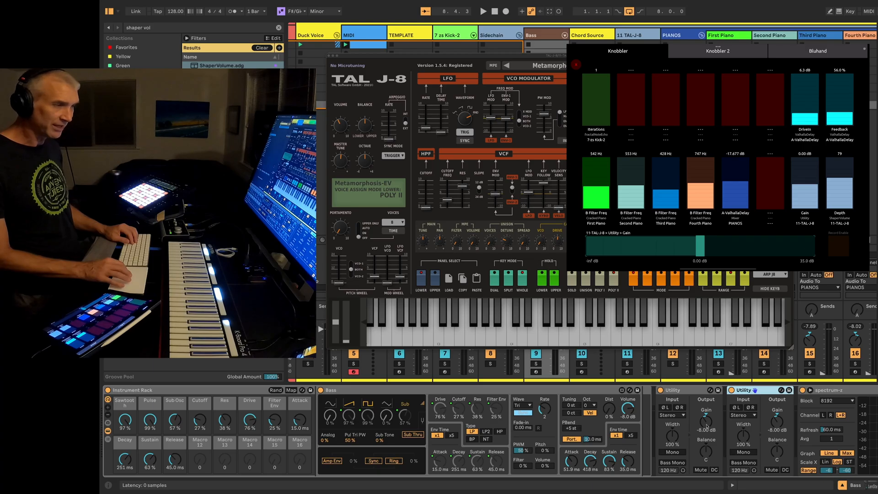
left_click(776, 421)
key("Delete")
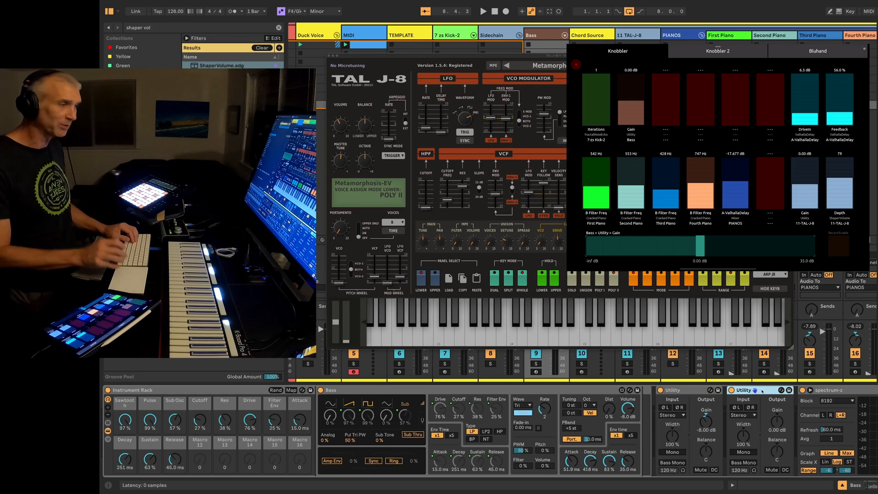
Select the Gain of the second Utility on the Bass track for a Knobbler slider
key("Left")
key("Left")
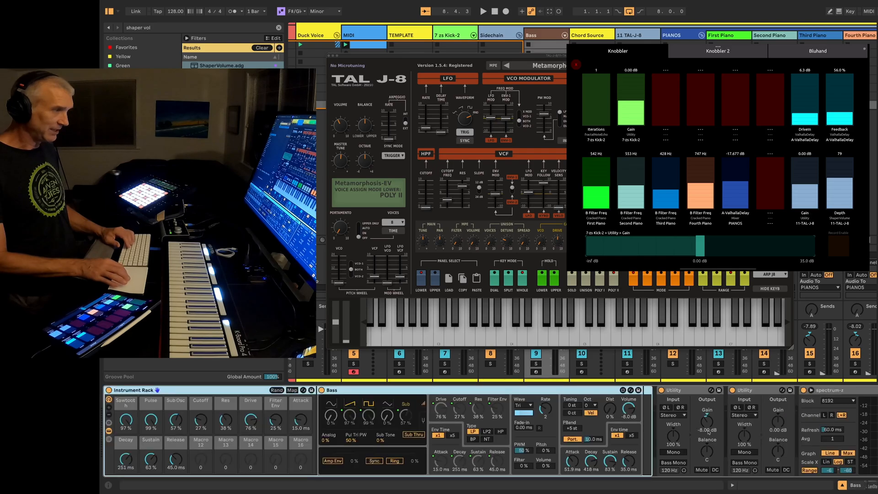
left_click(779, 423)
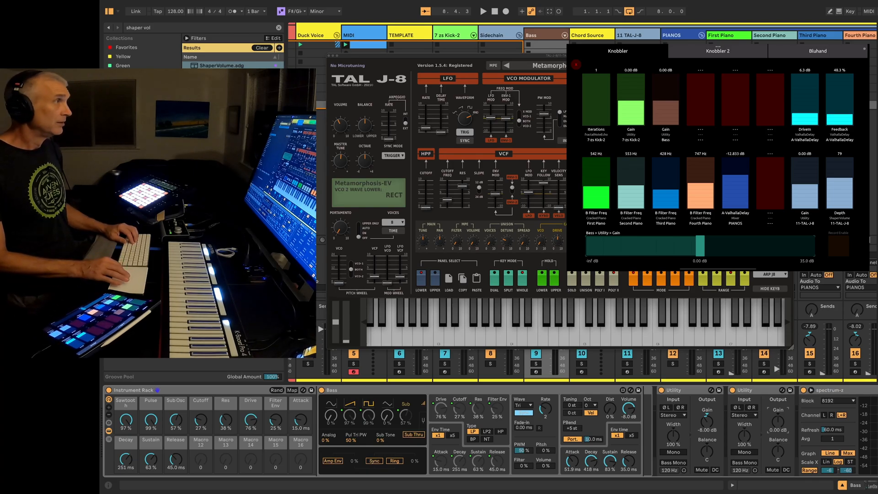
Hide the TAL-J-8 plug-in window and select the TAL-J-8 track's ValhallaDelay send for a Knobbler slider
key("super+alt+p")
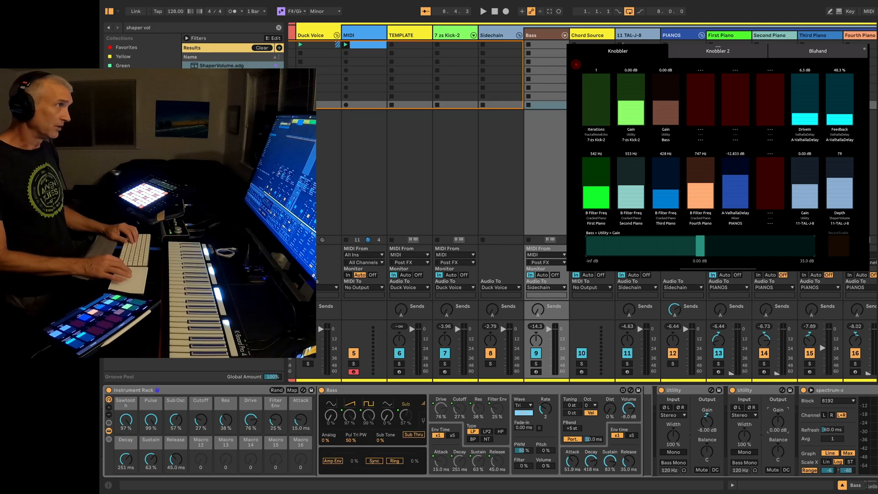
left_click(644, 38)
left_click(631, 313)
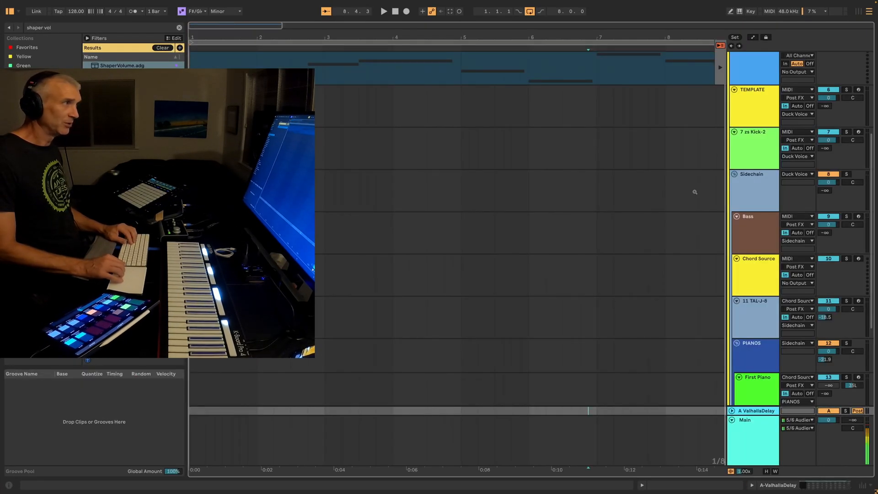
Delete both arrangement clips on the MIDI track and return the track to arrangement playback
scroll(693, 191, "up", 5)
left_click(683, 217)
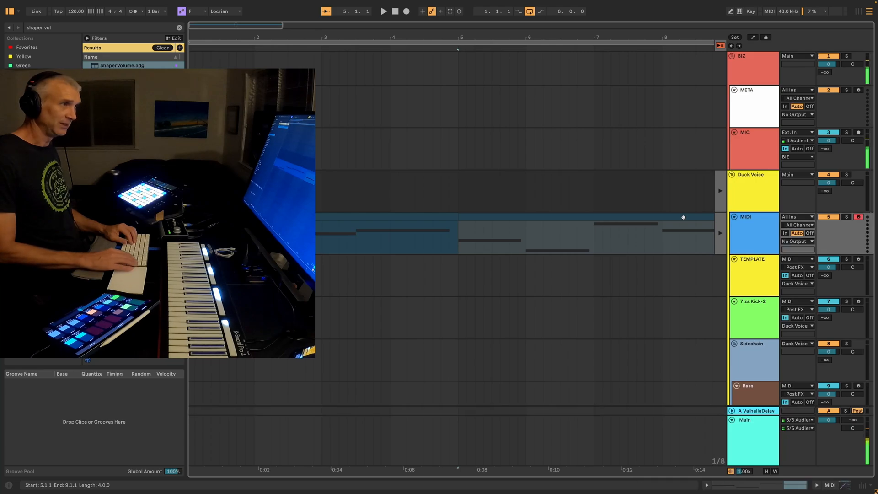
key("Delete")
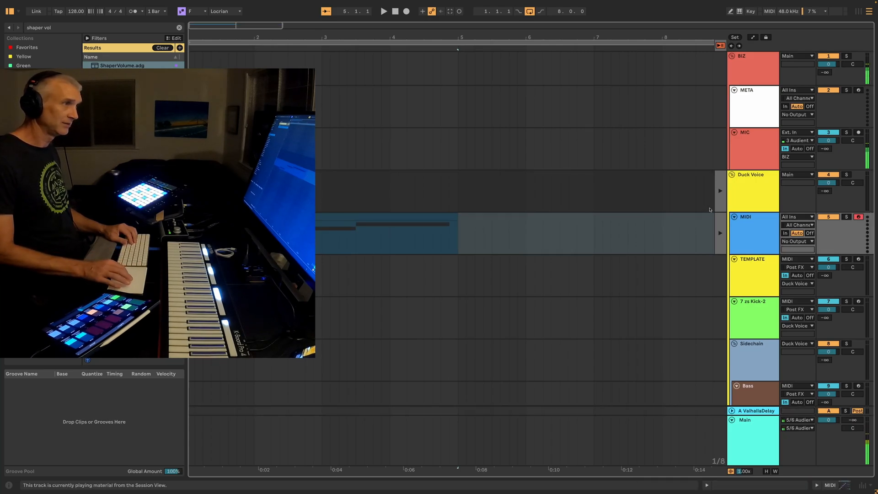
left_click(719, 225)
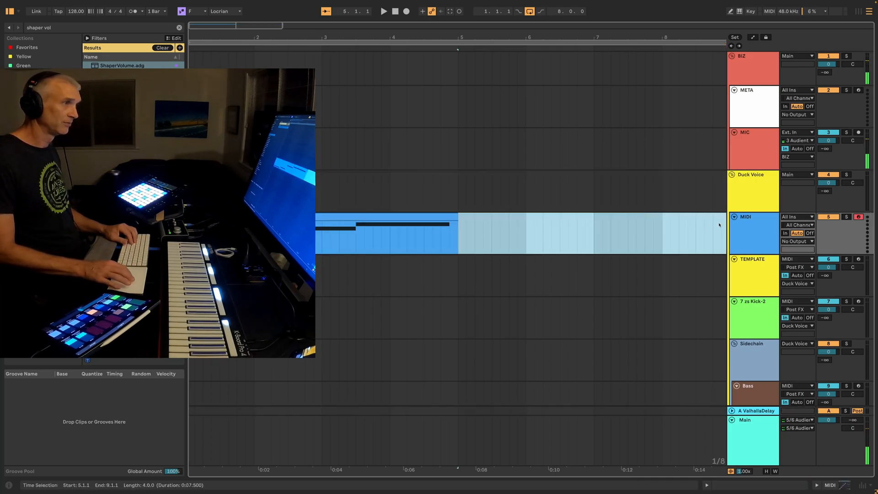
left_click(375, 217)
key("Delete")
left_click(450, 206)
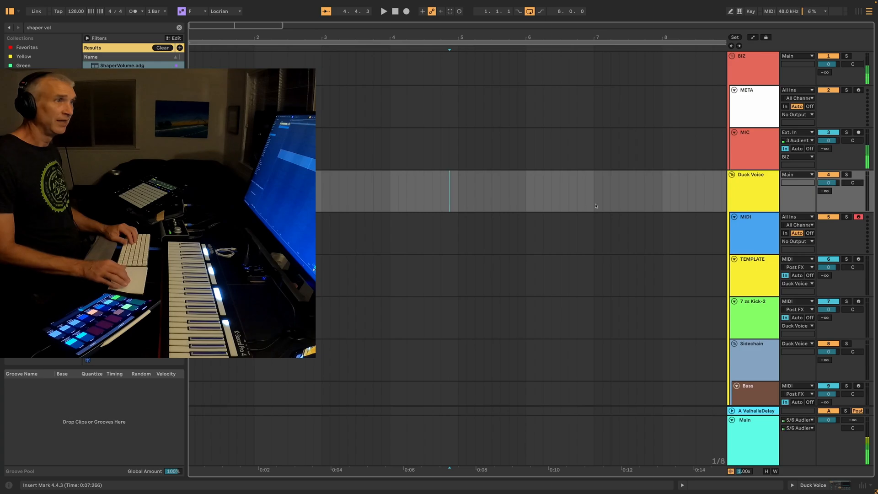
left_click(621, 232)
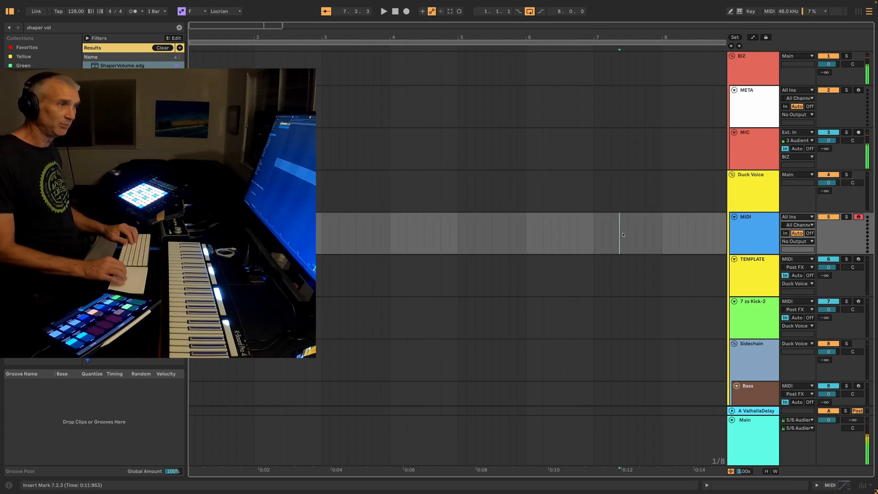
Fit the arrangement tracks to the view height and select the LFO's Rate on the PIANOS group for a Knobbler slider
key("h")
key("Down")
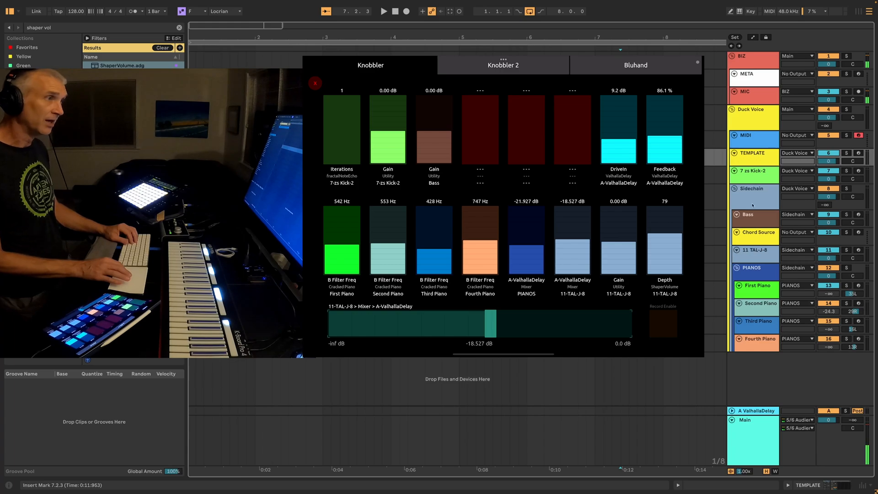
left_click(749, 270)
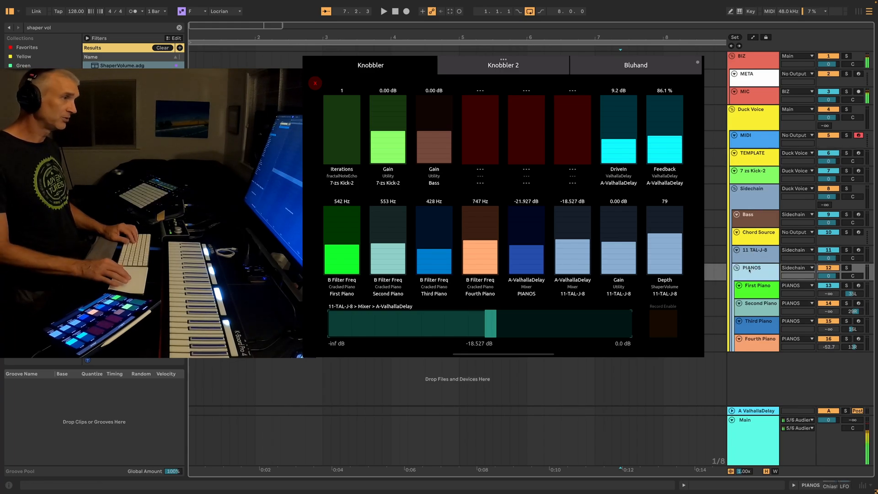
double_click(749, 271)
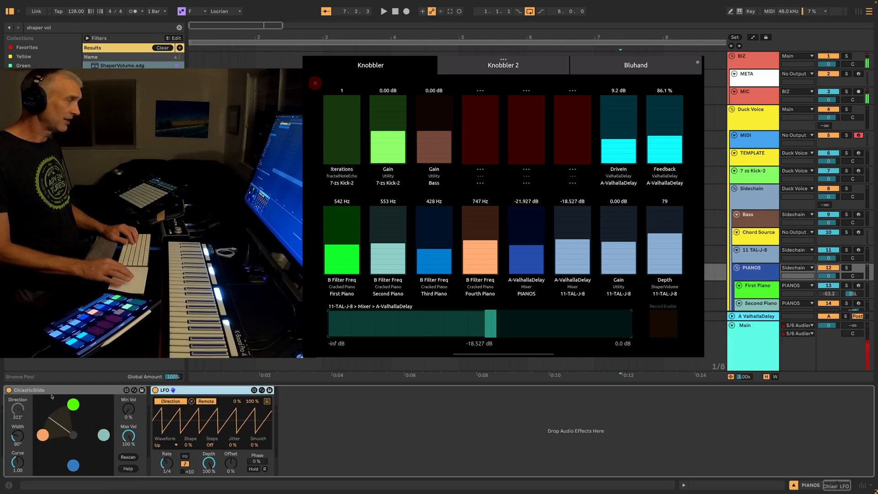
left_click(70, 395)
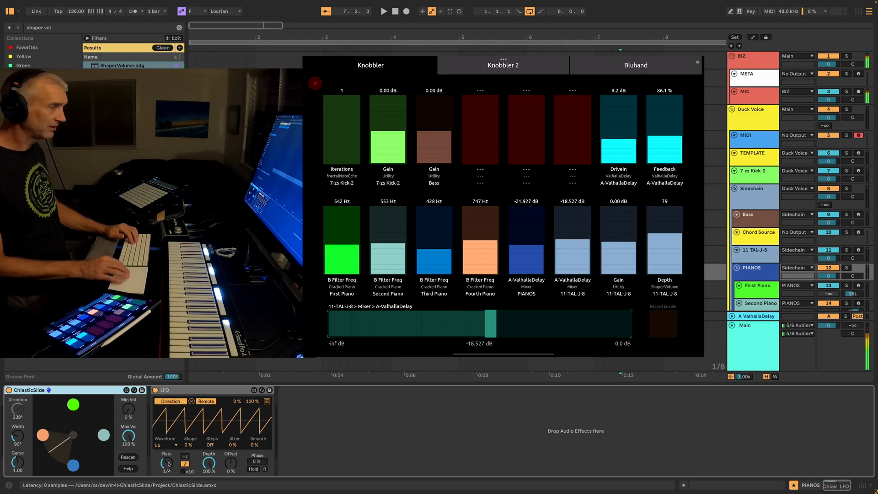
left_click(167, 464)
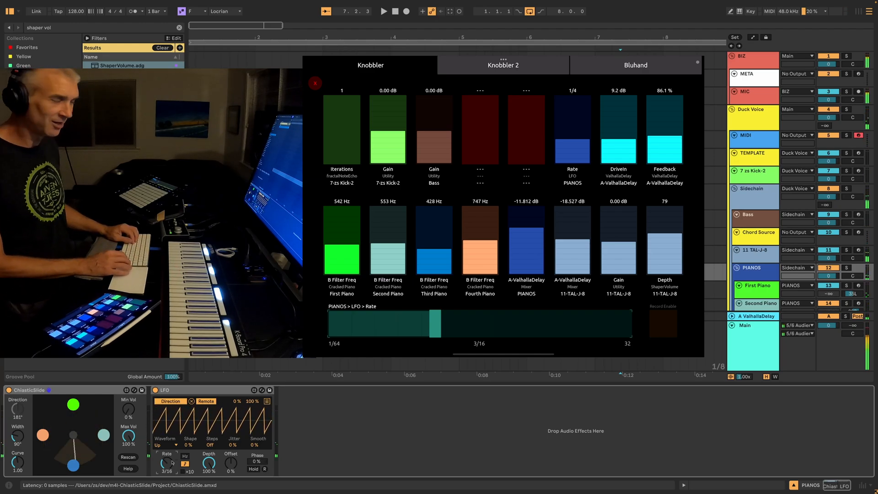
Insert an audio track after MIC and set its input to Resampling
left_click(750, 96)
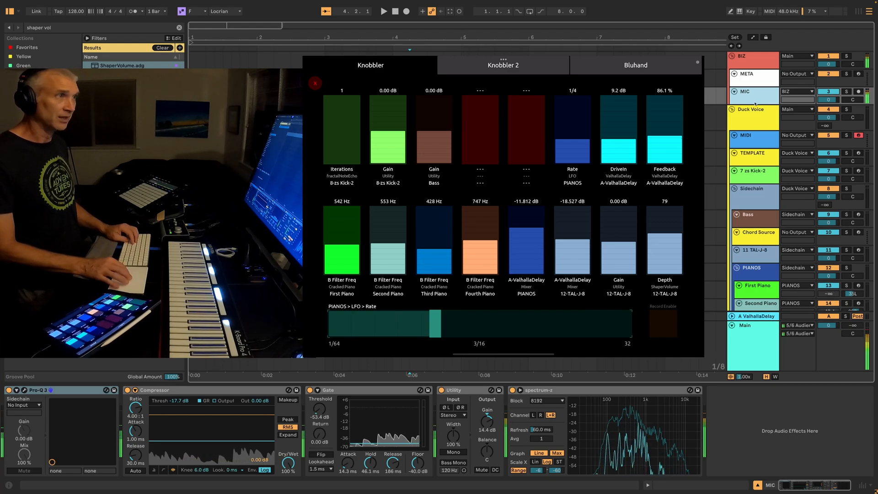
key("ctrl+t")
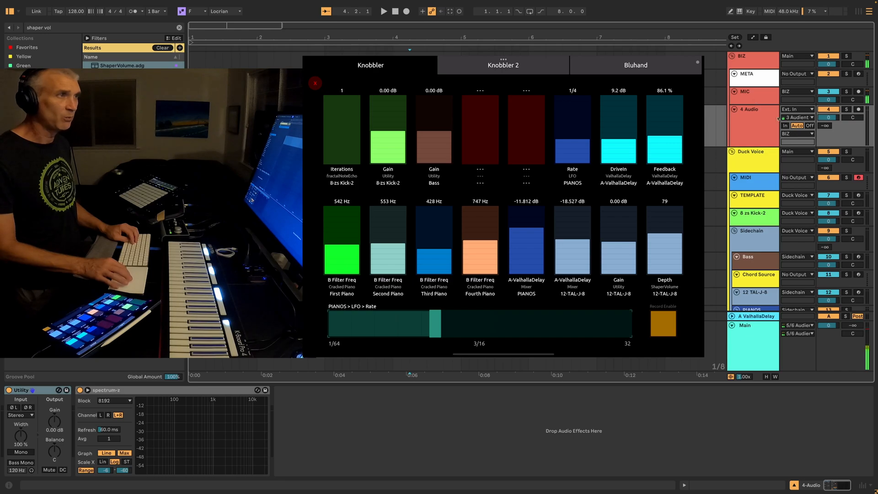
left_click(797, 109)
left_click(800, 133)
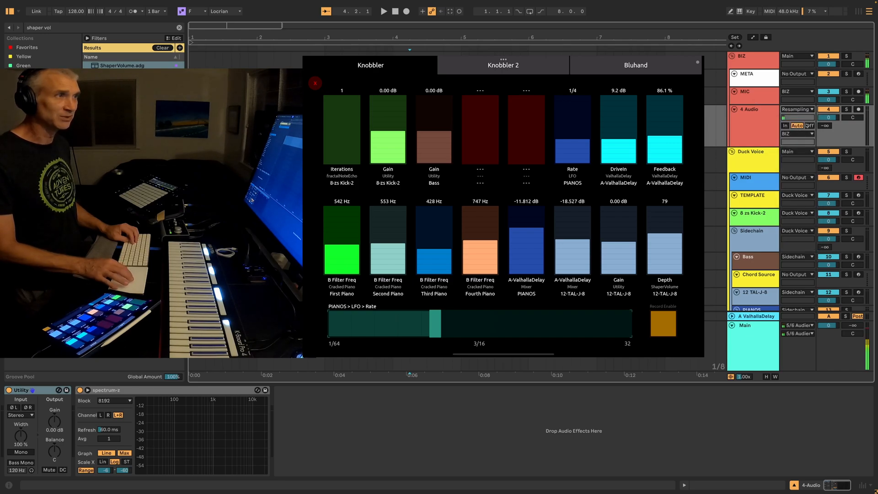
Set the resampling track's monitoring to Off, deactivate and arm the track, and place its insert mark at 1.1.1
left_click(810, 126)
left_click(858, 110)
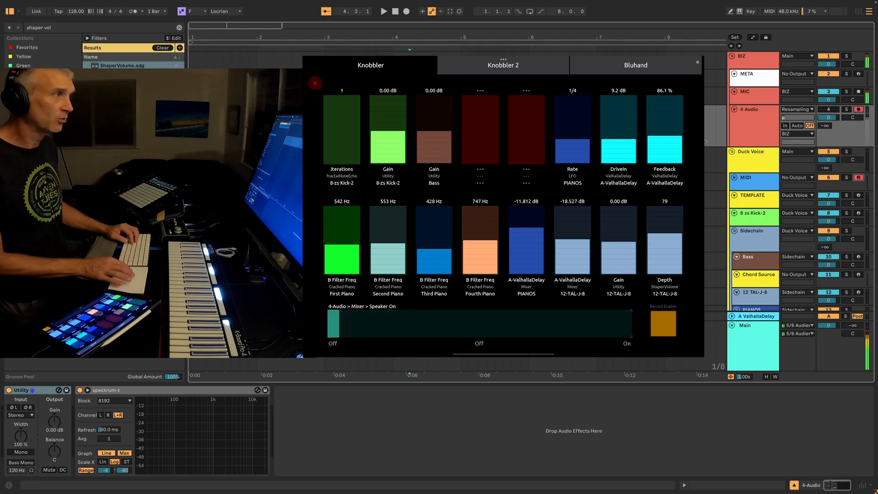
left_click(190, 126)
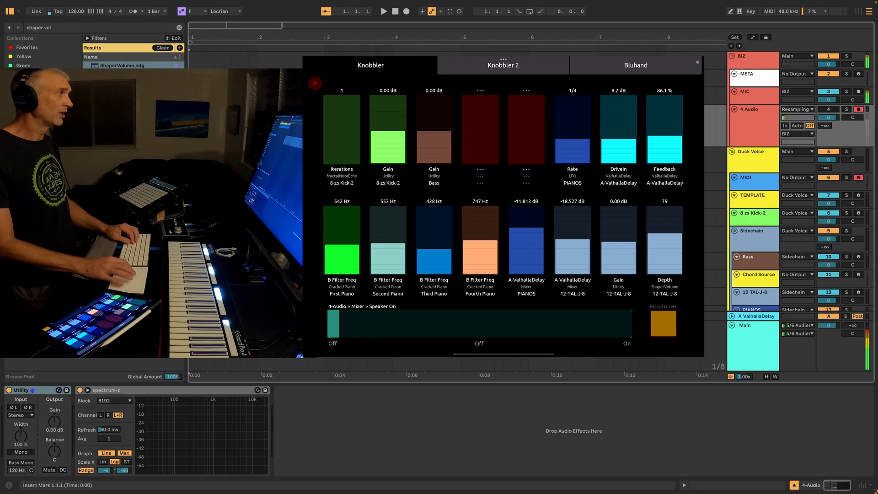
Record the live performance into the arrangement on the armed resampling and MIDI tracks, ending at about bar 220
scroll(457, 205, "right", 5)
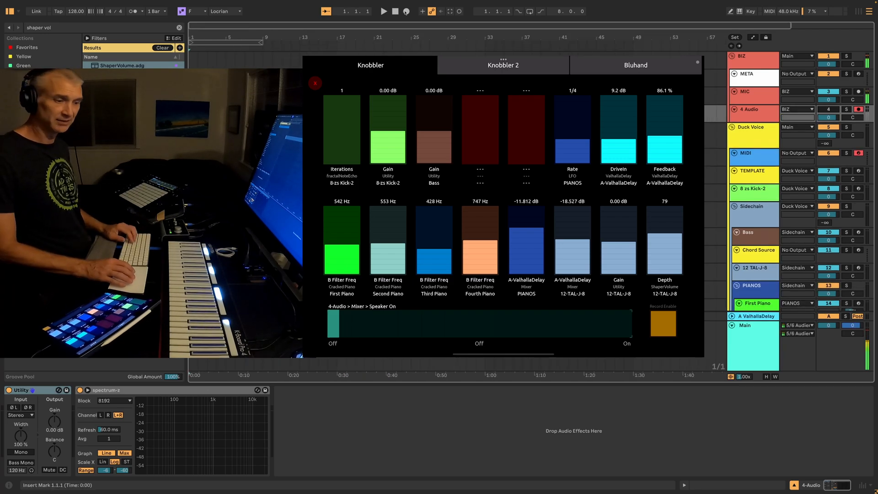
left_click(406, 11)
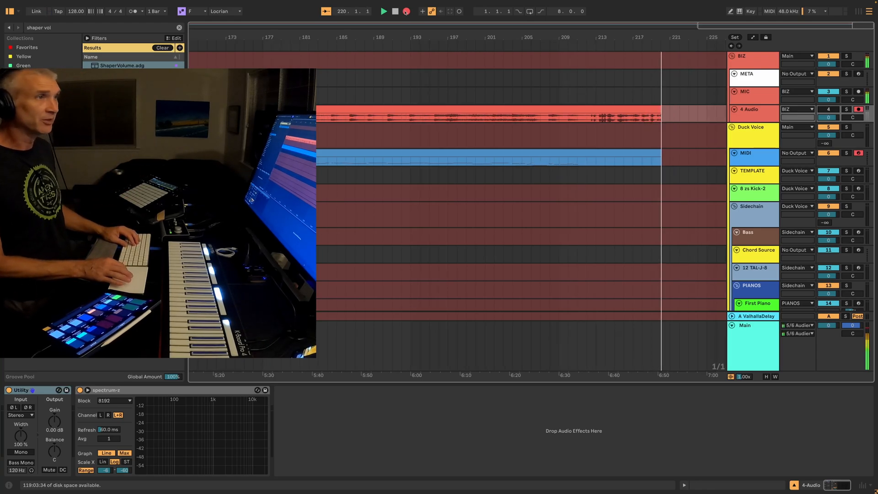
key("space")
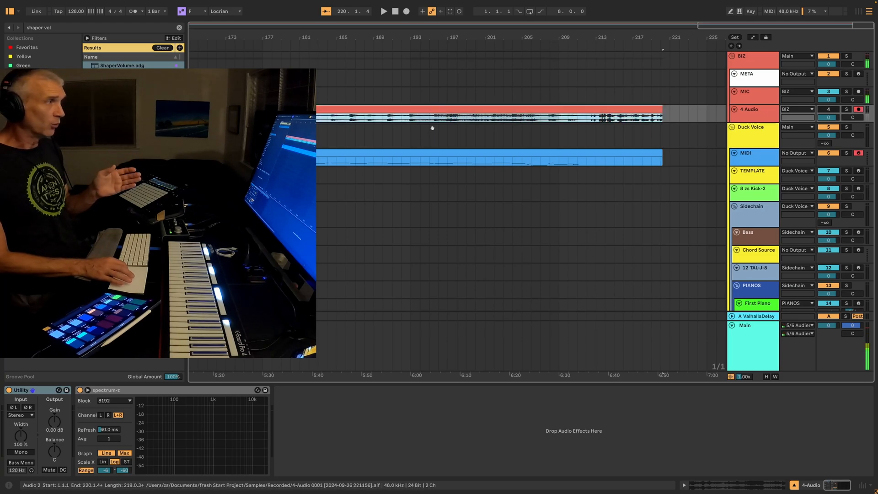
Fit the full recording to the arrangement's width and select the recorded clip on the MIDI track
left_click(442, 154)
key("w")
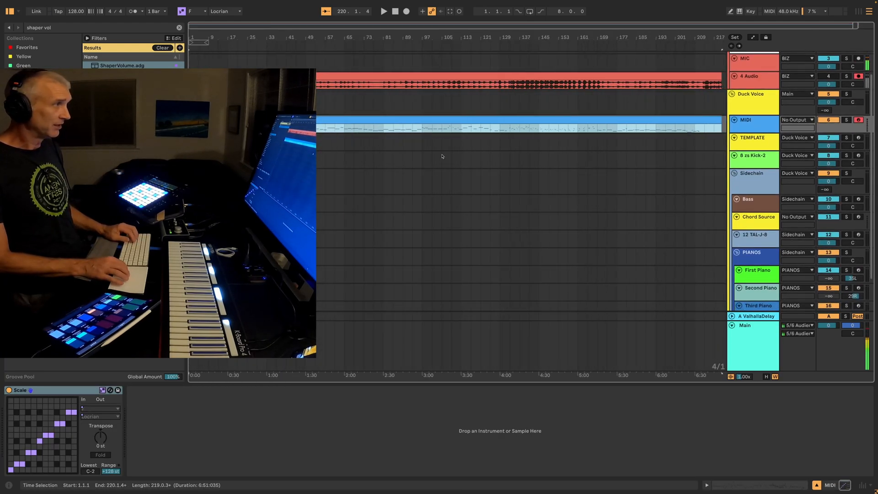
left_click(424, 125)
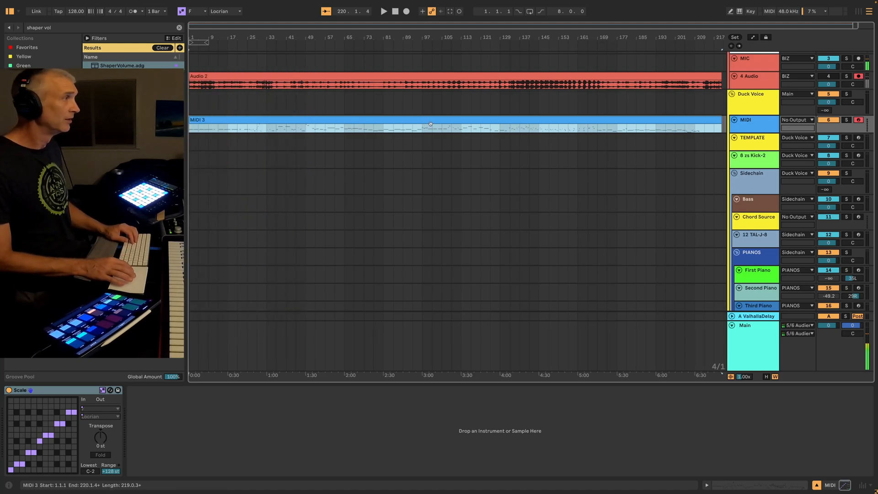
left_click(431, 125)
left_click(432, 122)
Show the recorded automation and place the insert mark at 105.4.1 in the Second Piano's B Filter Freq lane
key("a")
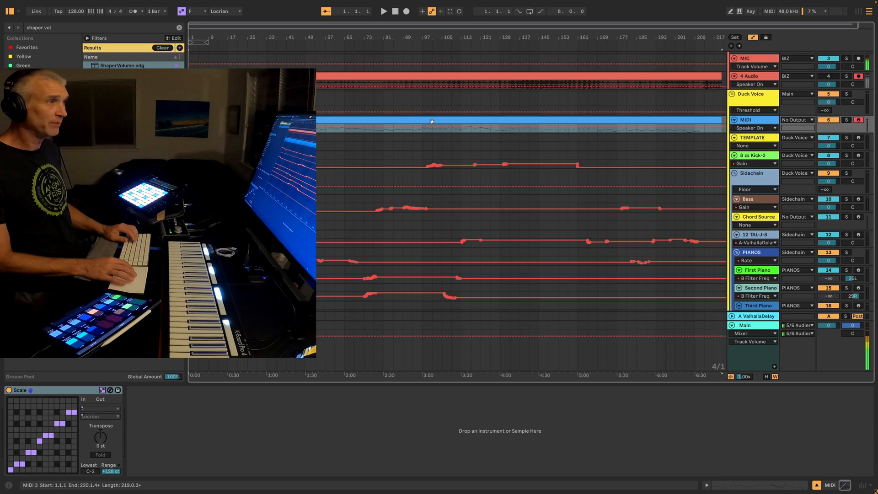
scroll(408, 233, "down", 2)
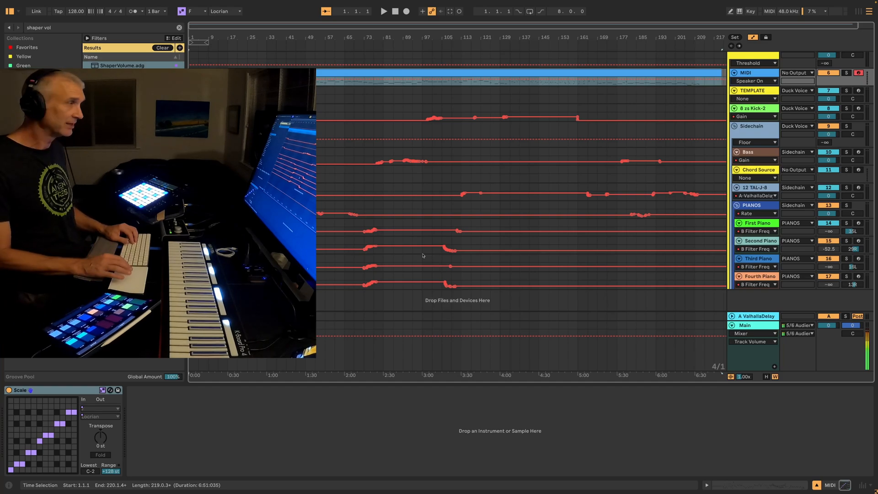
left_click(441, 253)
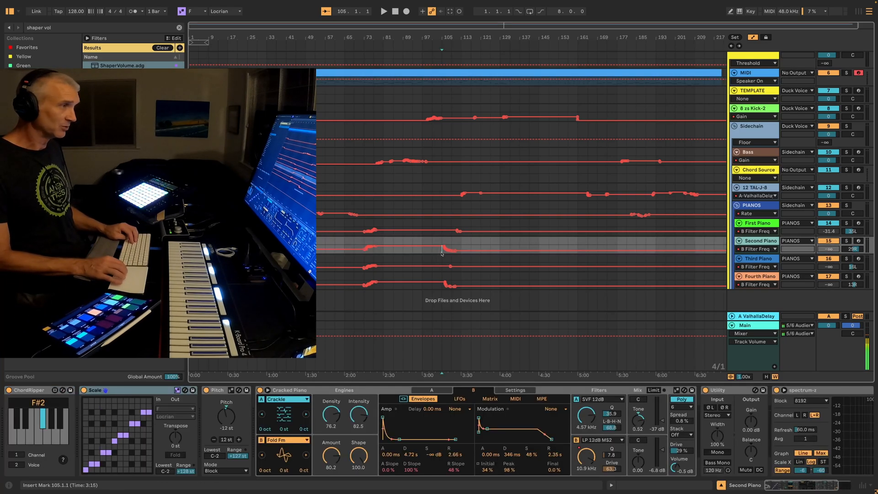
scroll(442, 254, "up", 4)
scroll(442, 253, "down", 2)
scroll(442, 254, "up", 3)
scroll(442, 253, "up", 10)
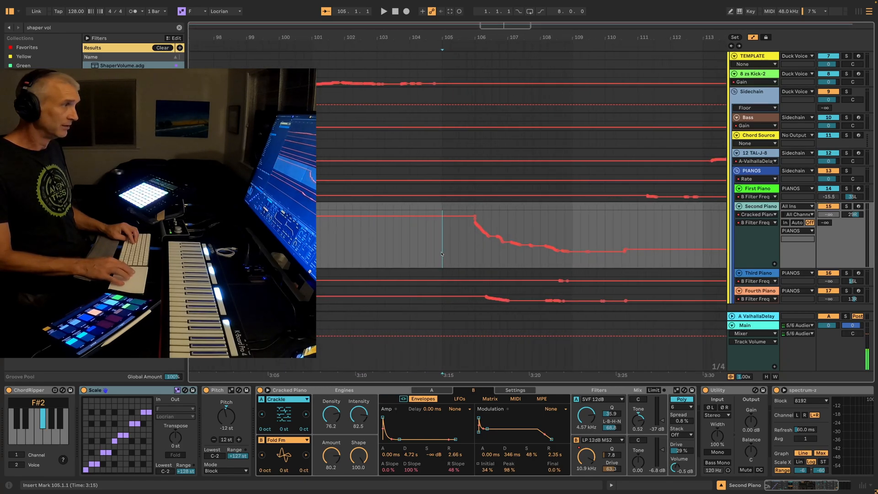
left_click(437, 252)
left_click(425, 250)
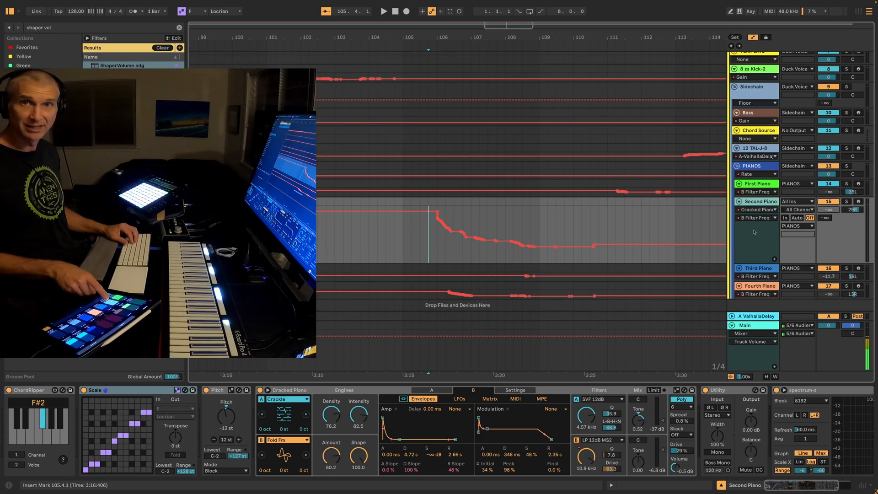
Replace the Second Piano's falling filter frequency curve after bar 105 with one straight ramp, and play the passage before and after
key("space")
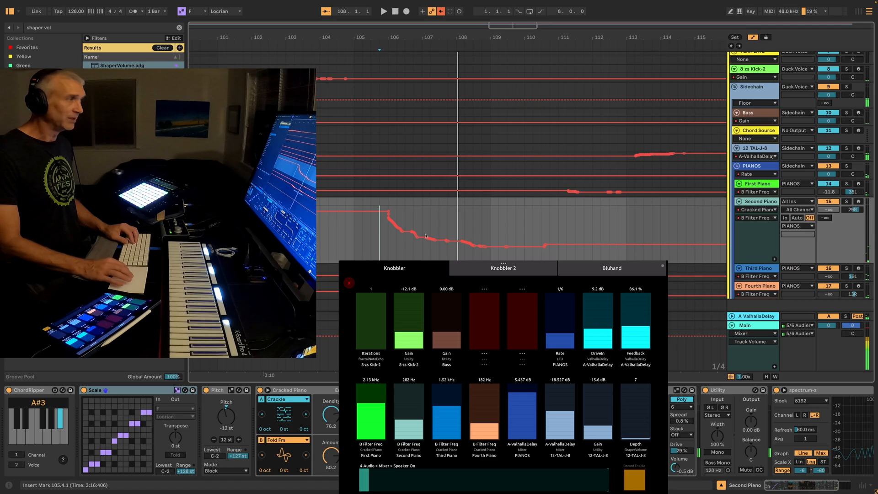
left_click_drag(388, 211, 545, 245)
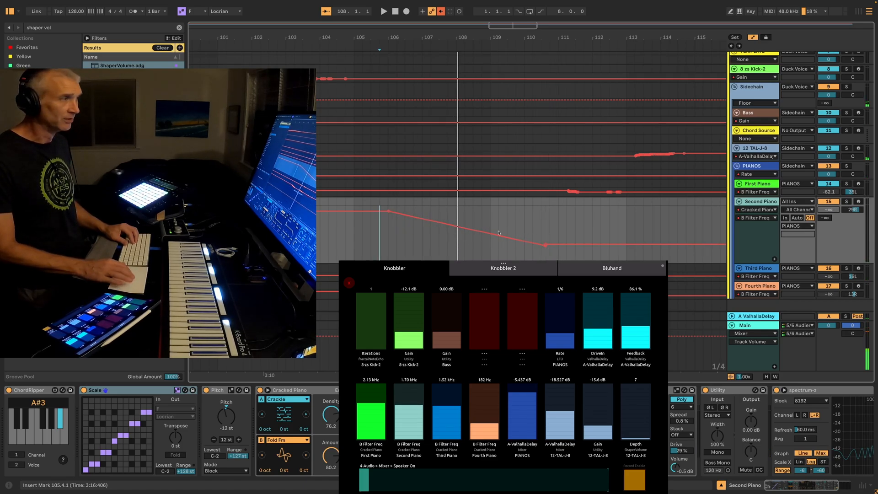
key("space")
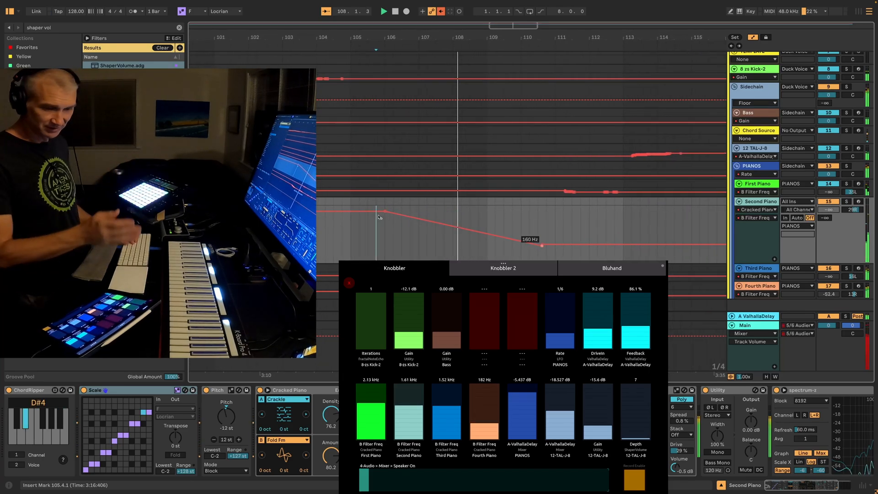
key("space")
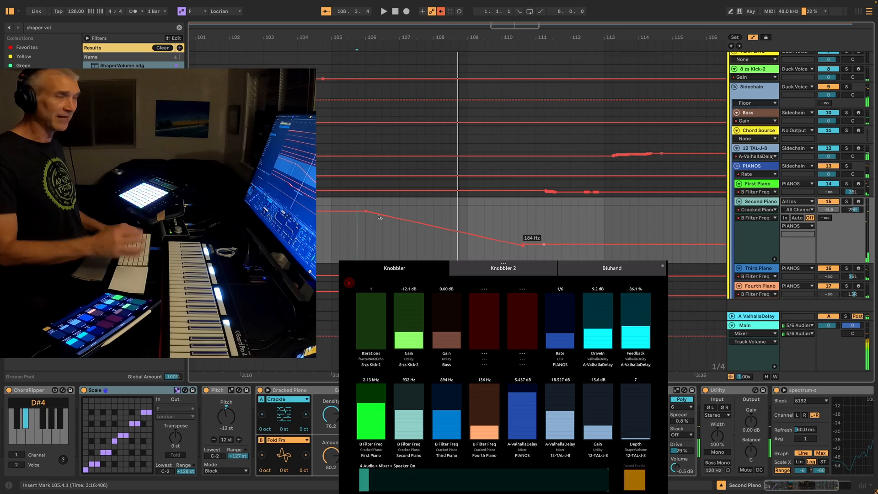
Select the recorded audio clip on the 4 Audio track and inspect its waveform
scroll(379, 217, "down", 10)
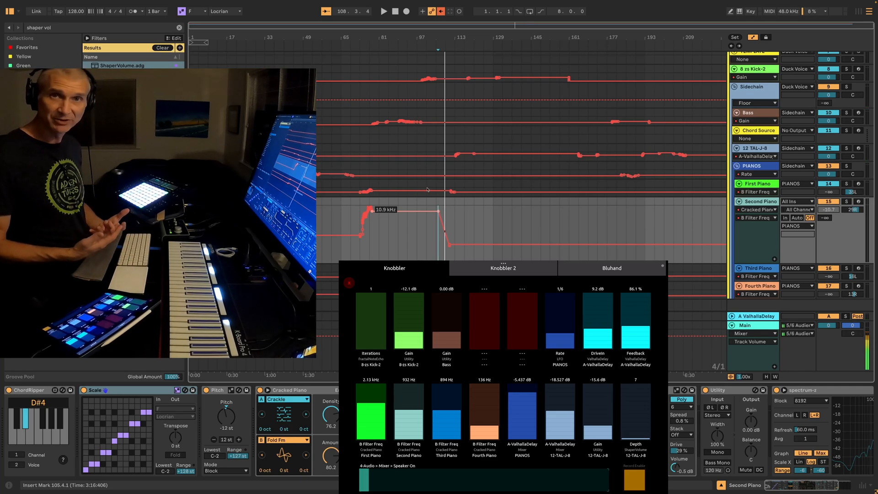
scroll(428, 189, "up", 5)
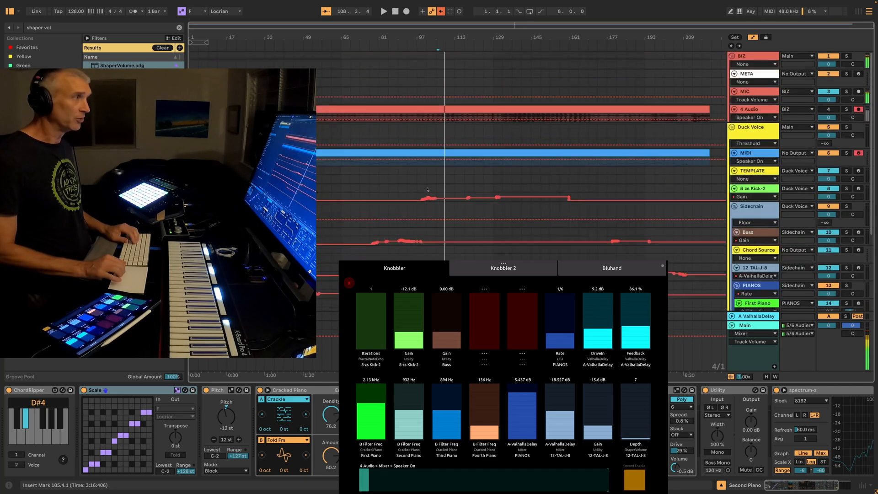
left_click(441, 107)
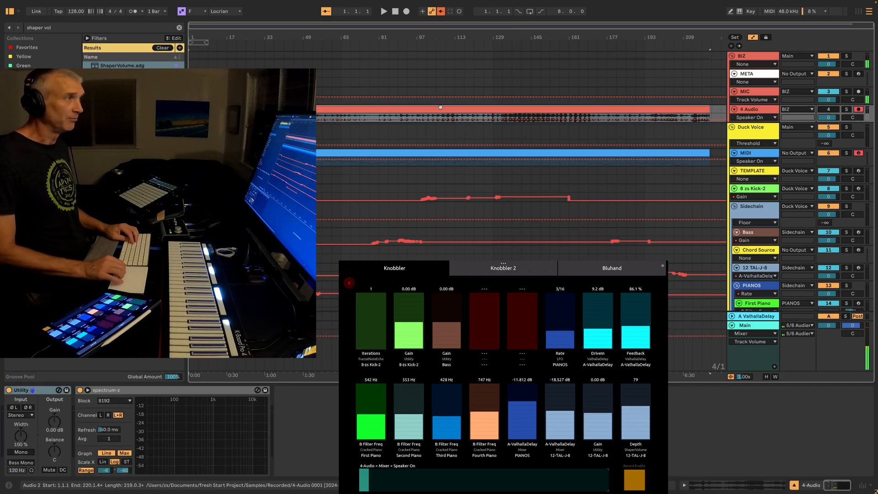
scroll(440, 107, "up", 5)
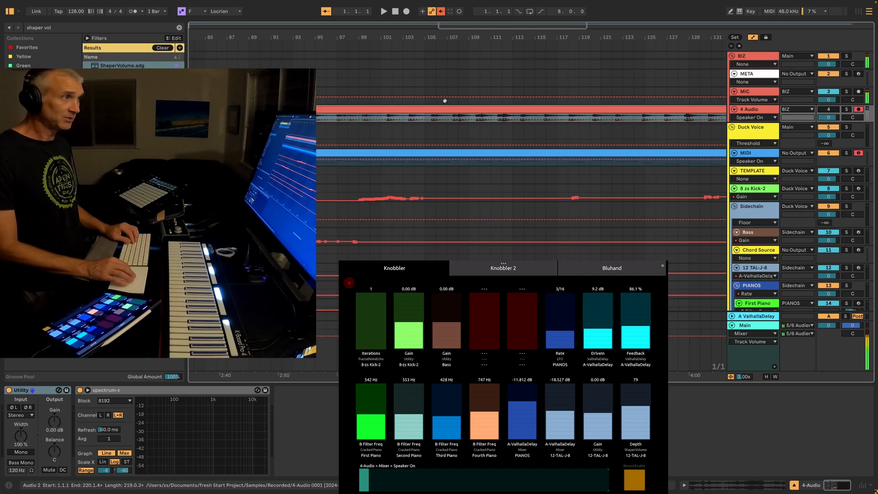
Fit the arrangement to its full width, hide the automation lanes and select the MIDI track
key("w")
key("a")
left_click(751, 155)
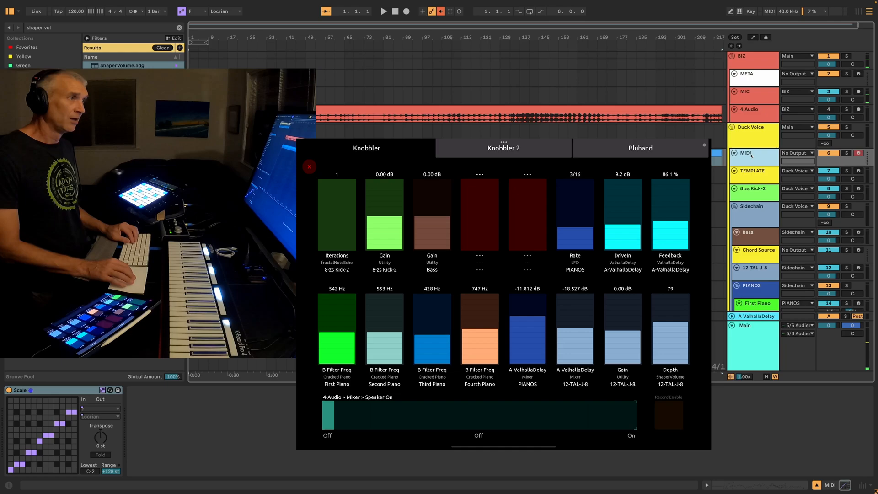